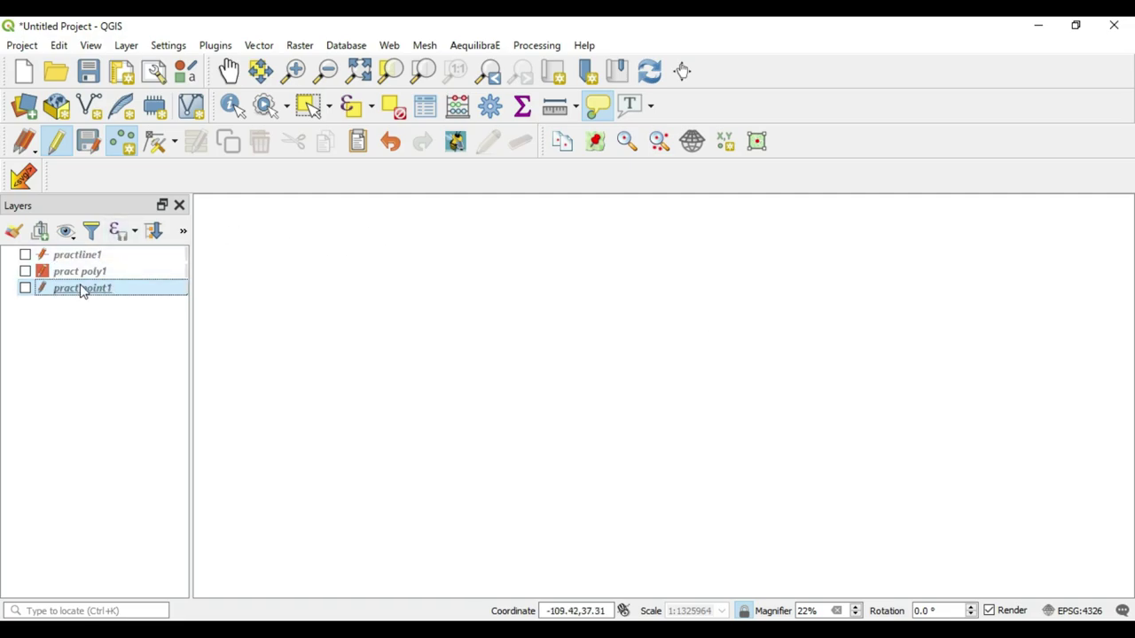
- Turn on the practline1 layer and select it in the Layers panel
click(25, 256)
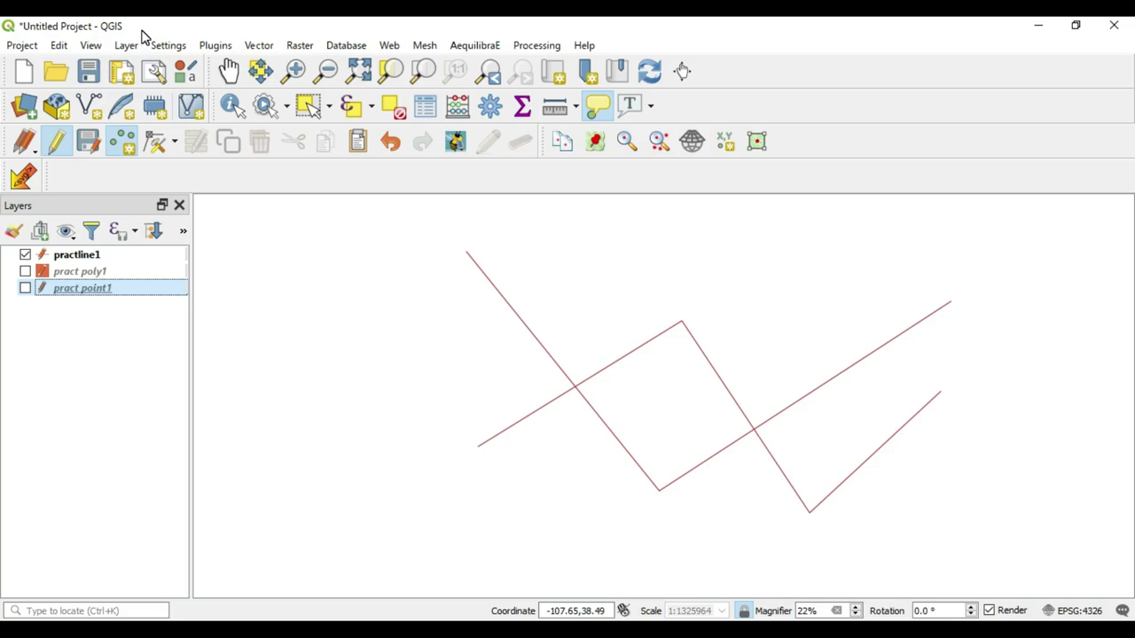
click(105, 260)
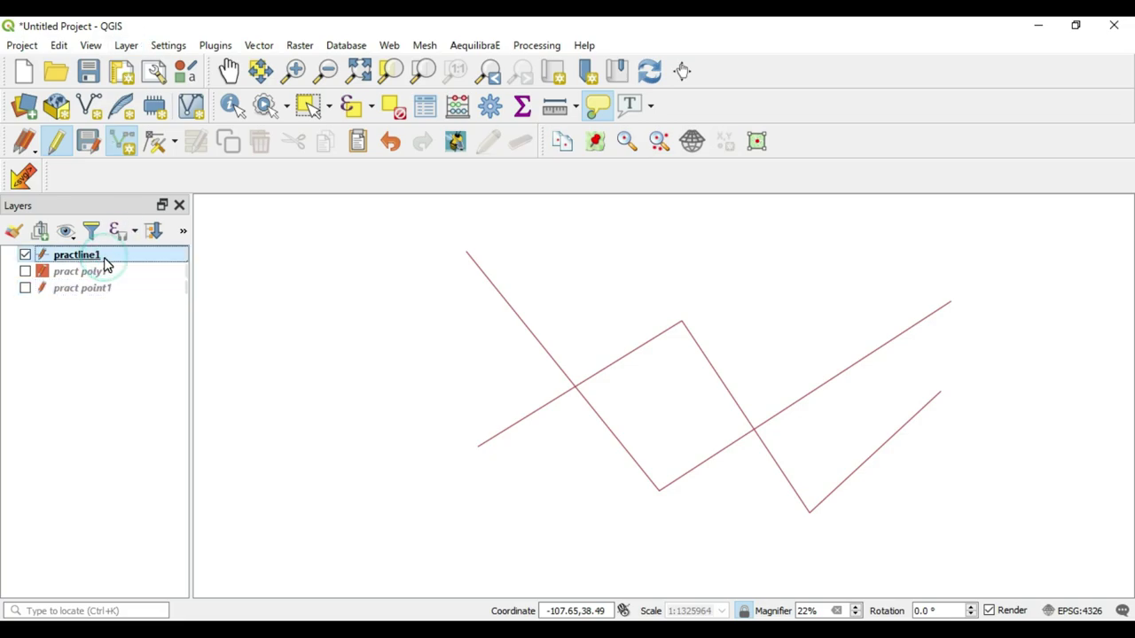
- Change practline1's simple line symbol layer to a Marker line
double_click(122, 262)
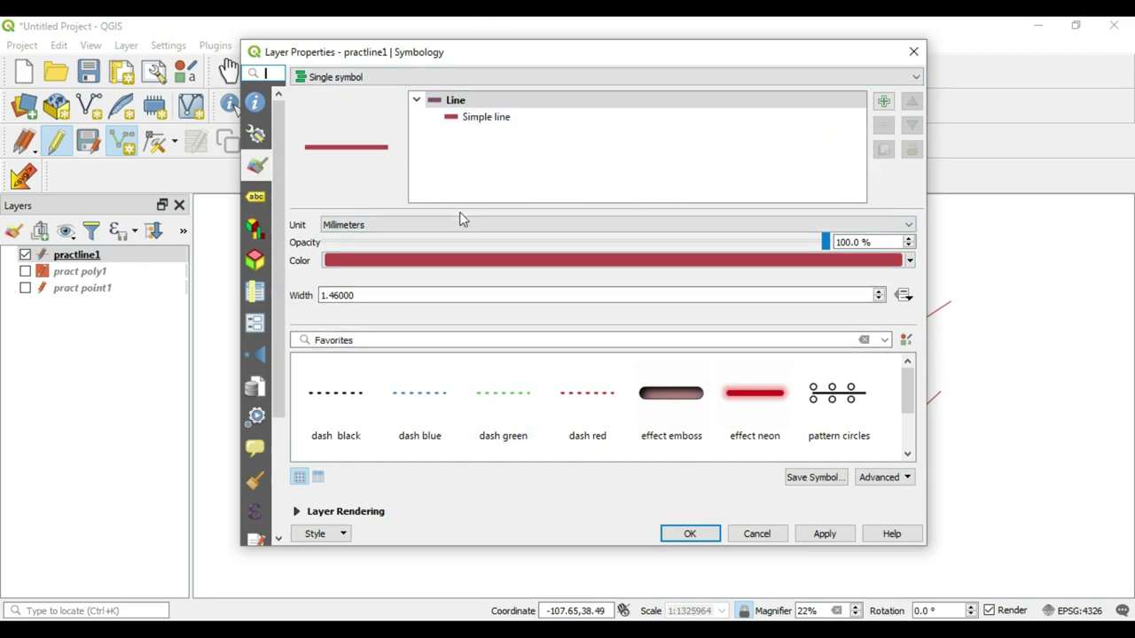
click(501, 121)
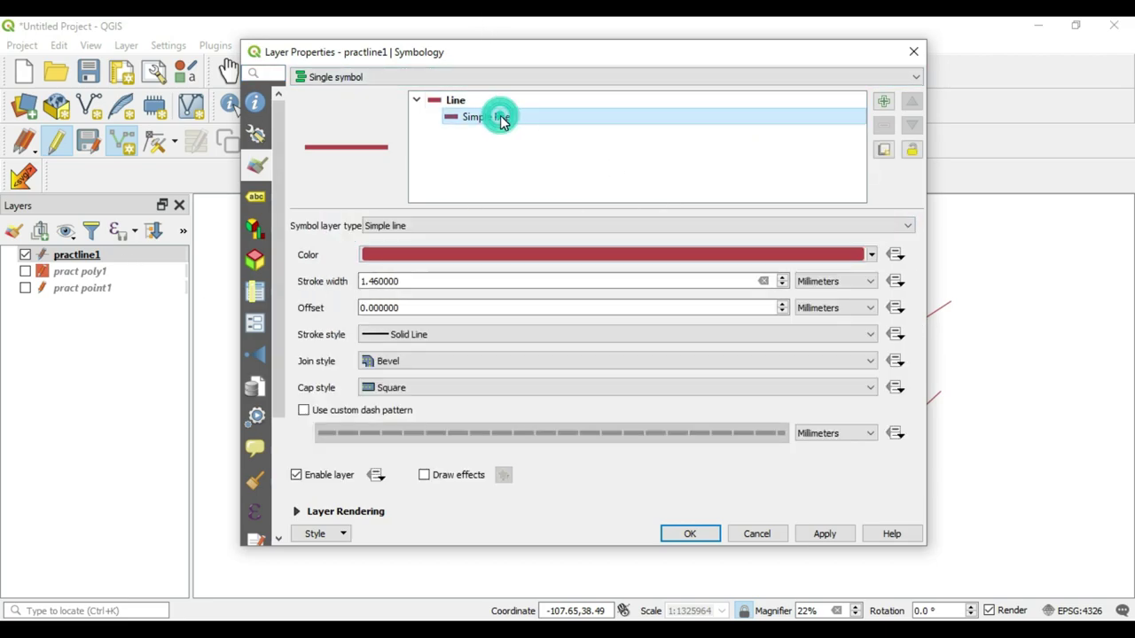
click(472, 225)
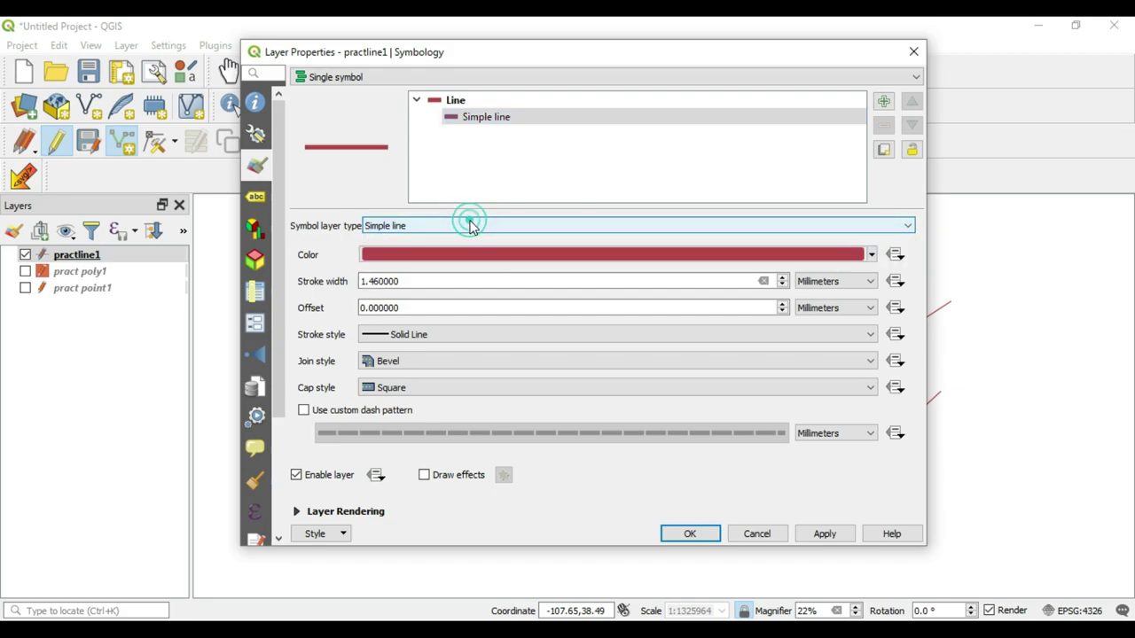
click(469, 220)
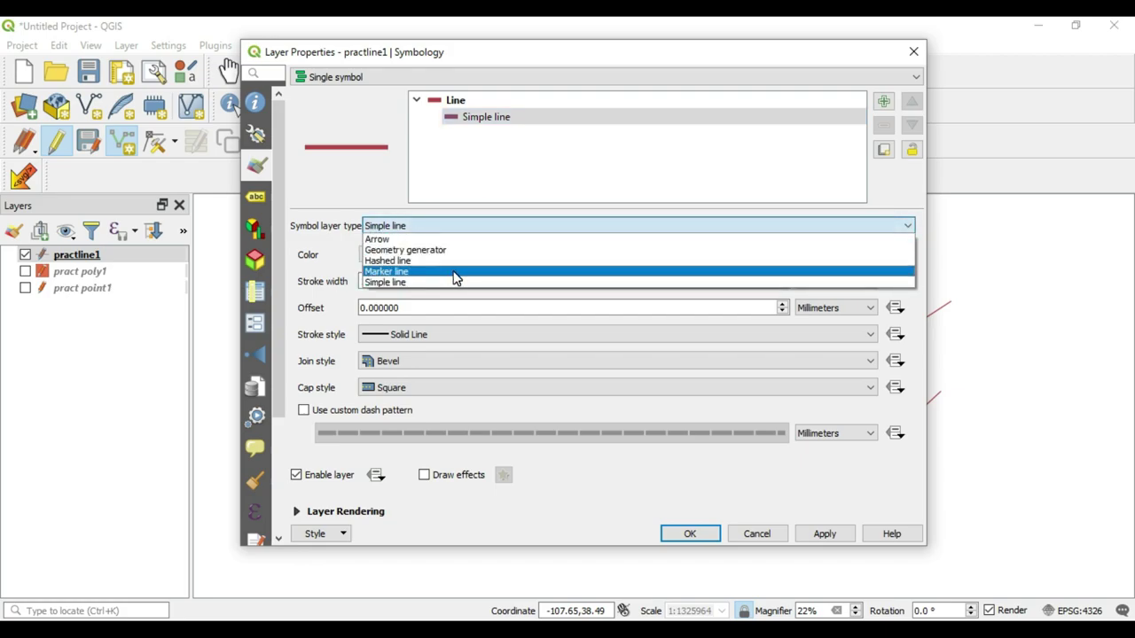
click(454, 272)
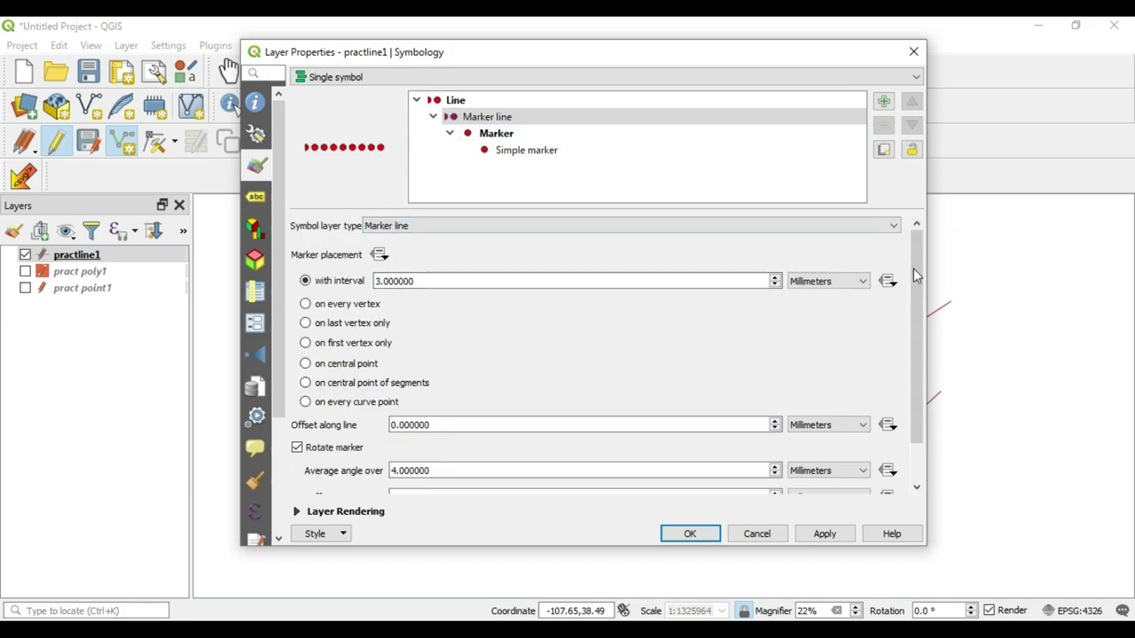
click(753, 228)
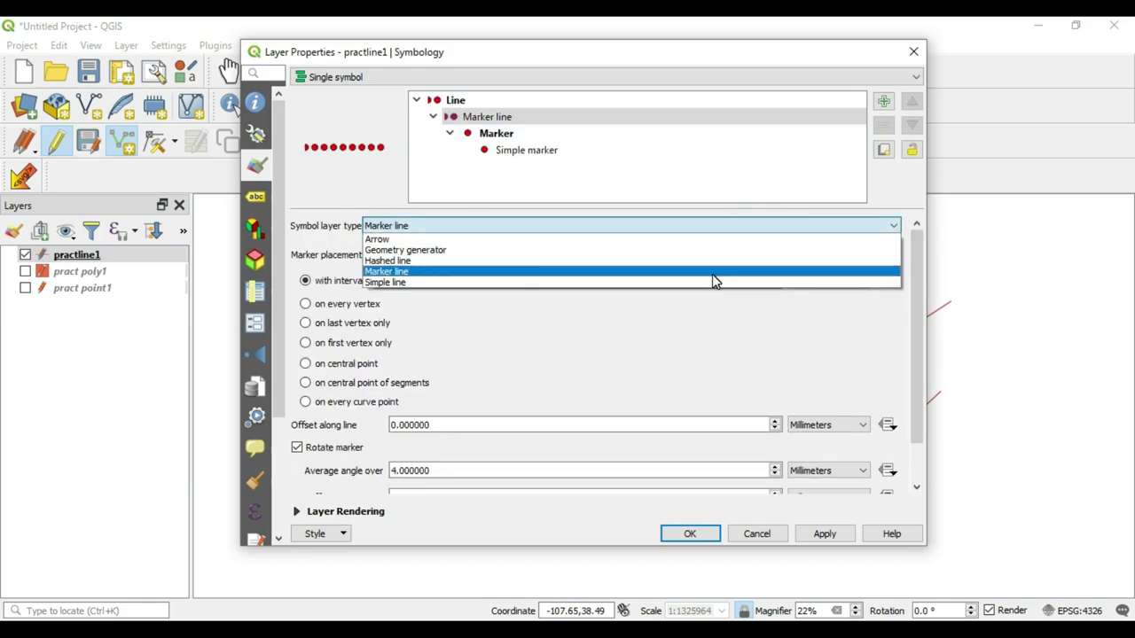
click(709, 215)
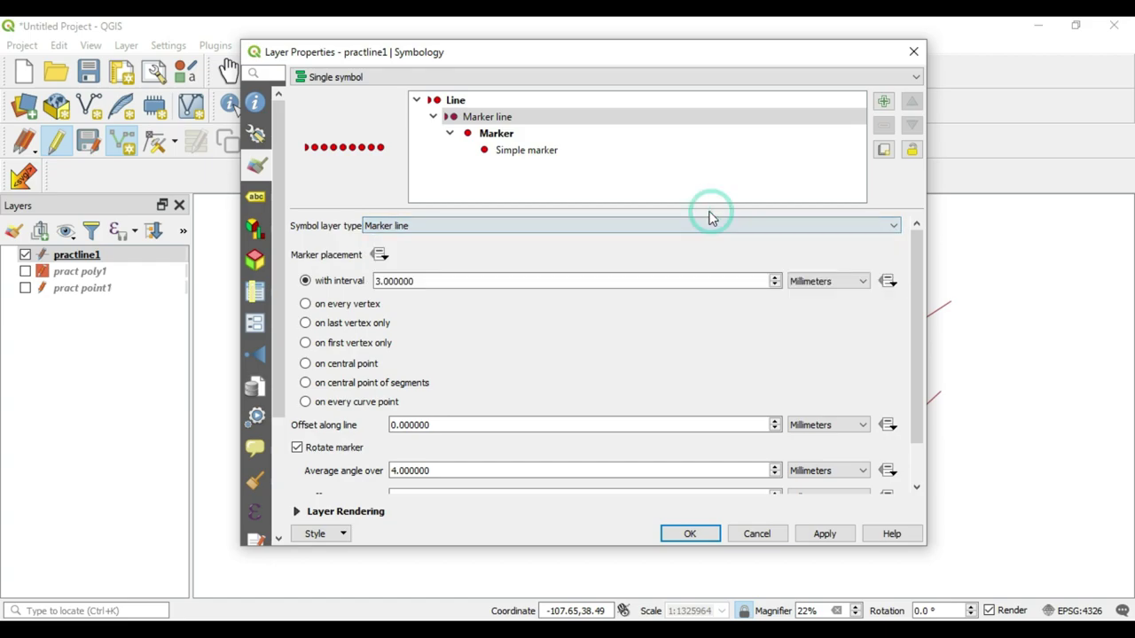
- Switch the marker line's simple marker to an SVG marker and scroll to the SVG library
click(542, 152)
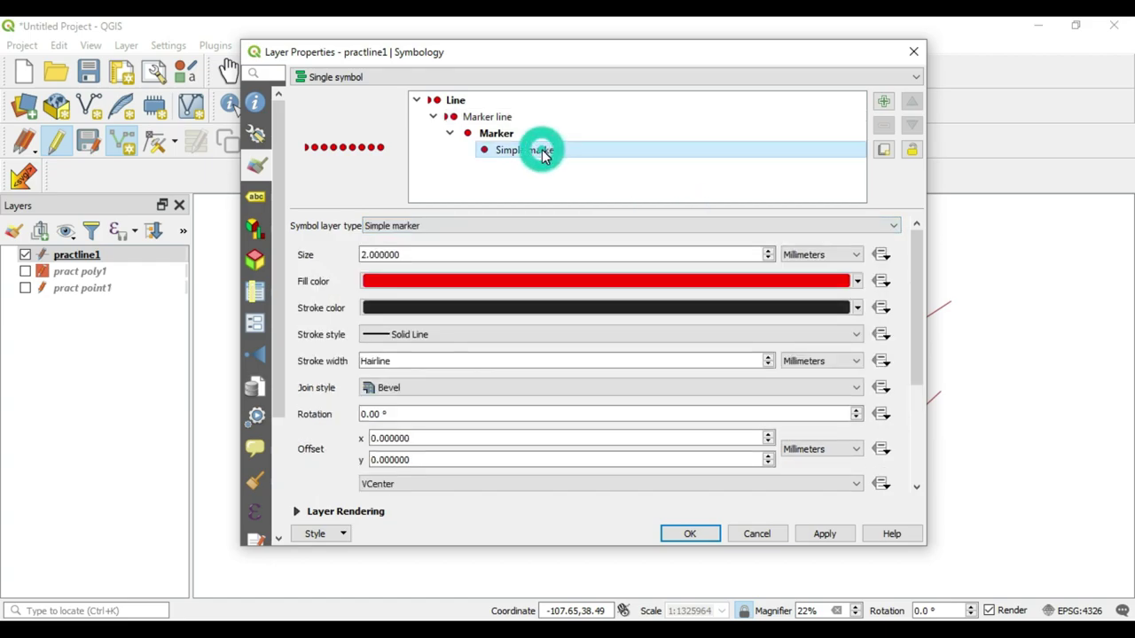
click(501, 227)
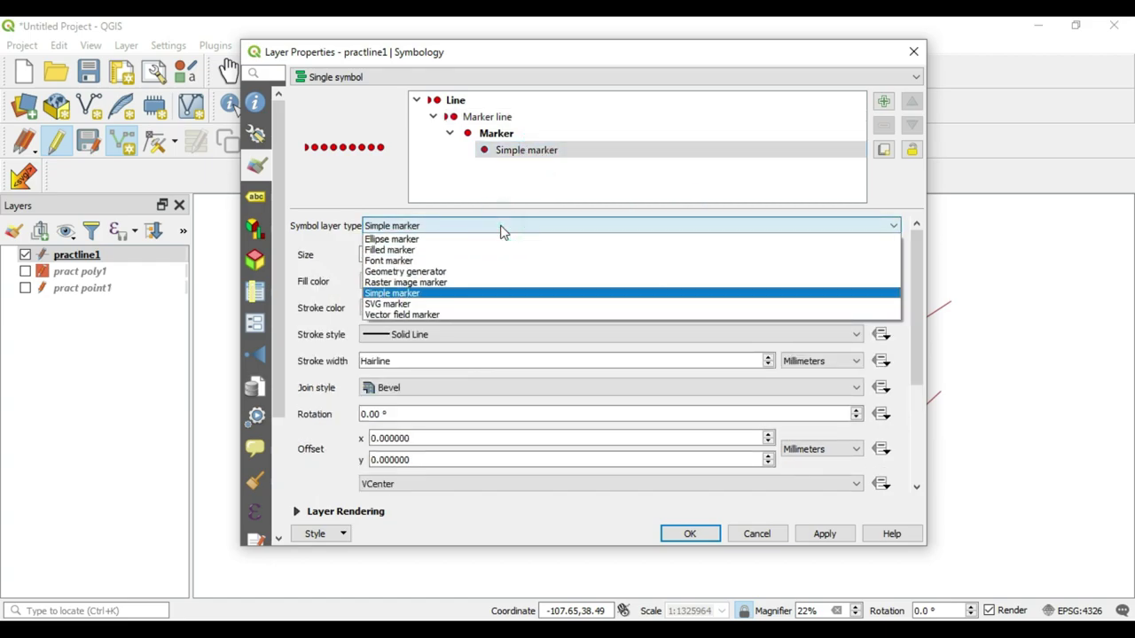
click(489, 304)
drag(917, 259, 918, 394)
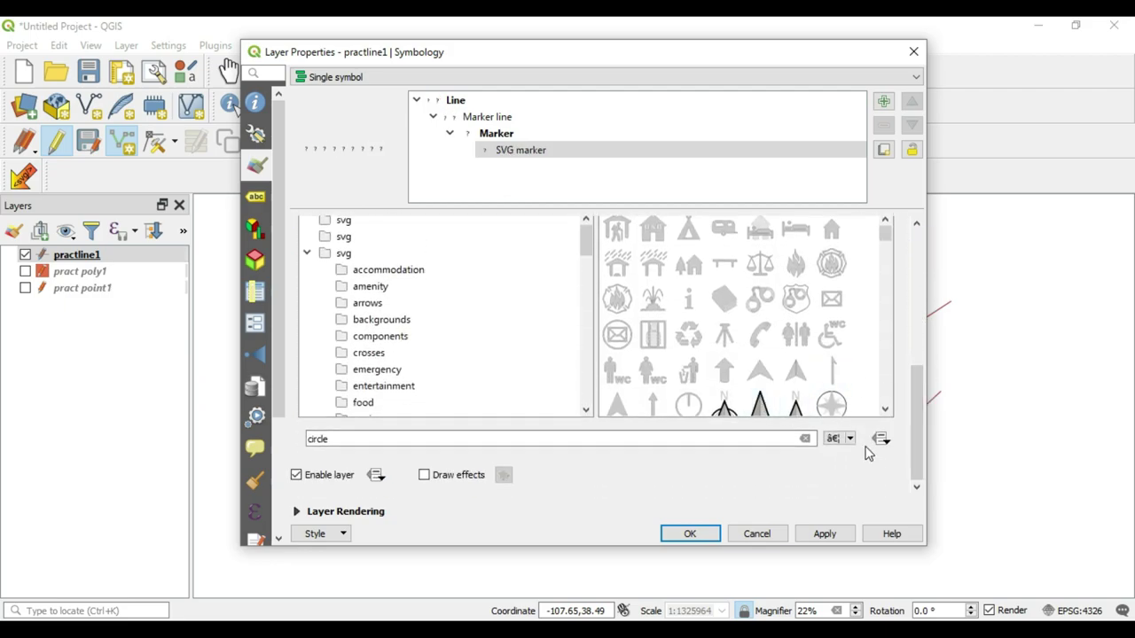
- Load 'Rubber Duck SVG Cut File.svg' as the marker image and confirm with OK
click(834, 438)
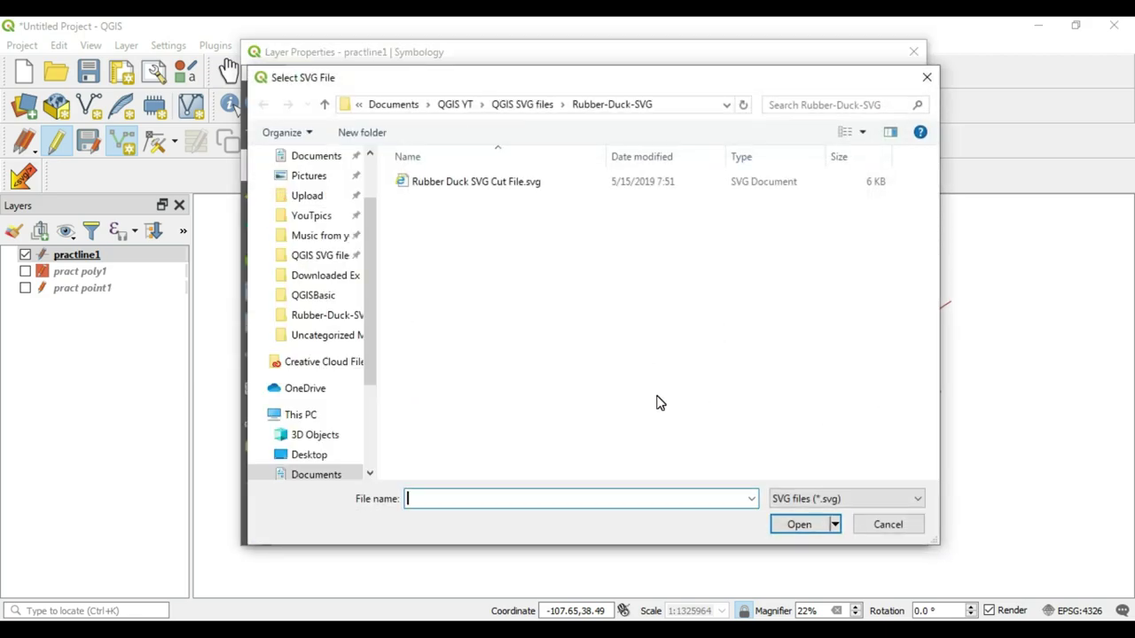
click(481, 182)
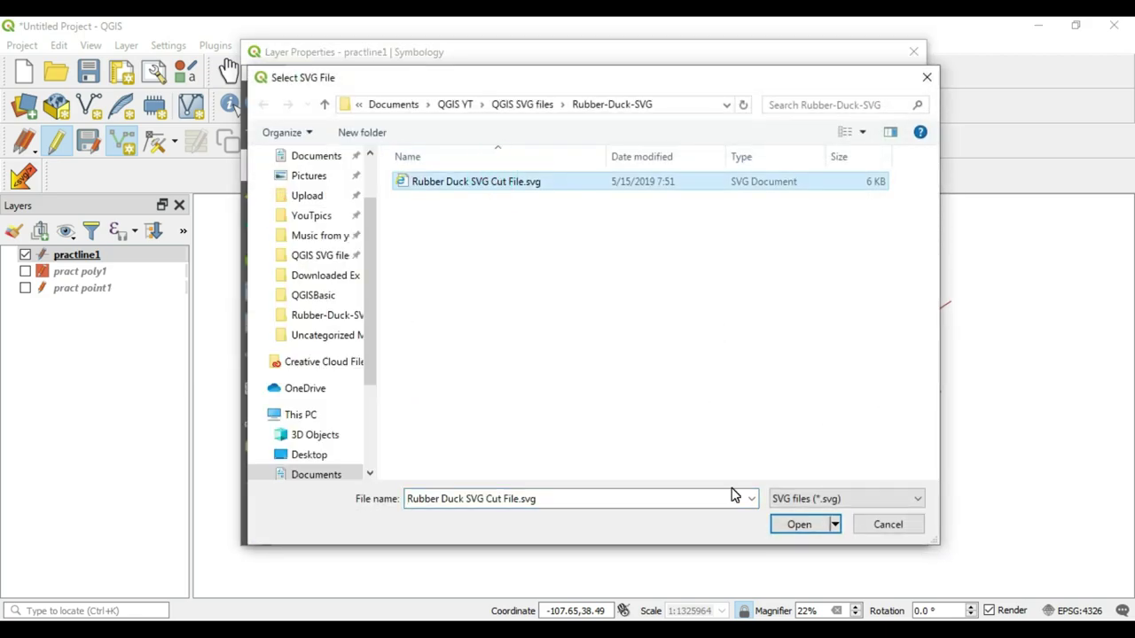
click(817, 527)
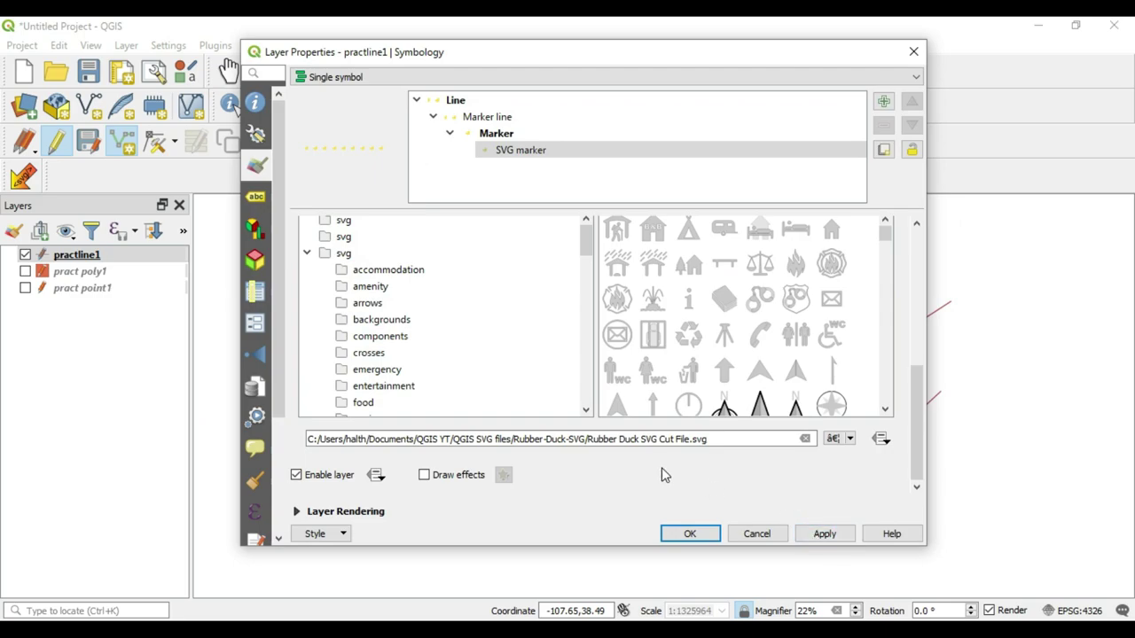
click(691, 534)
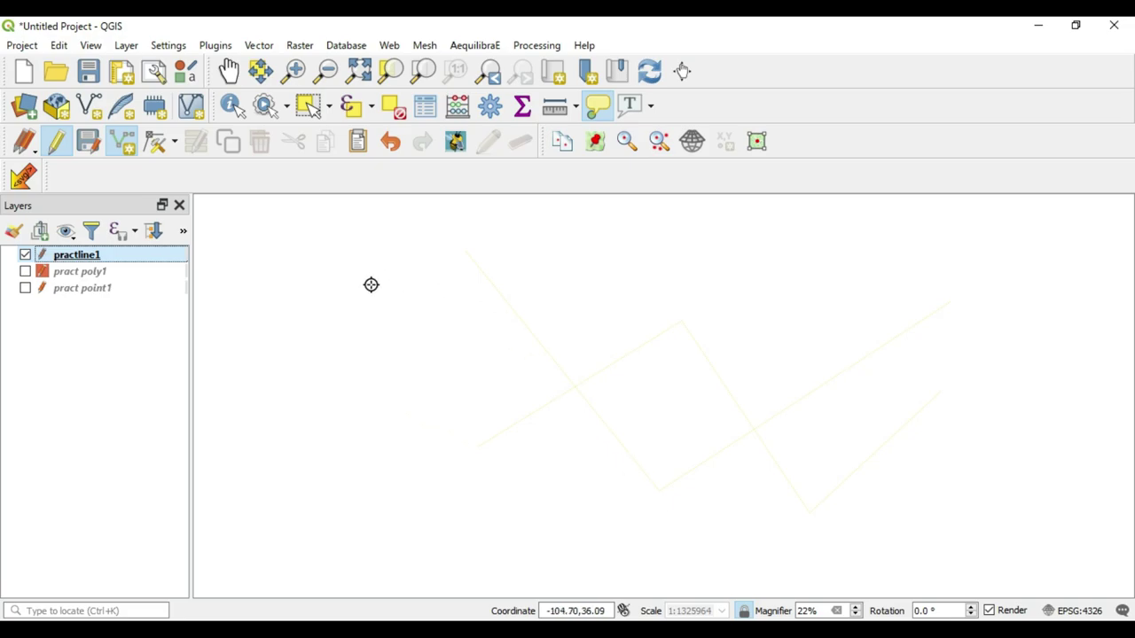
- Reopen practline1's symbology and select its SVG marker layer
click(79, 258)
double_click(89, 257)
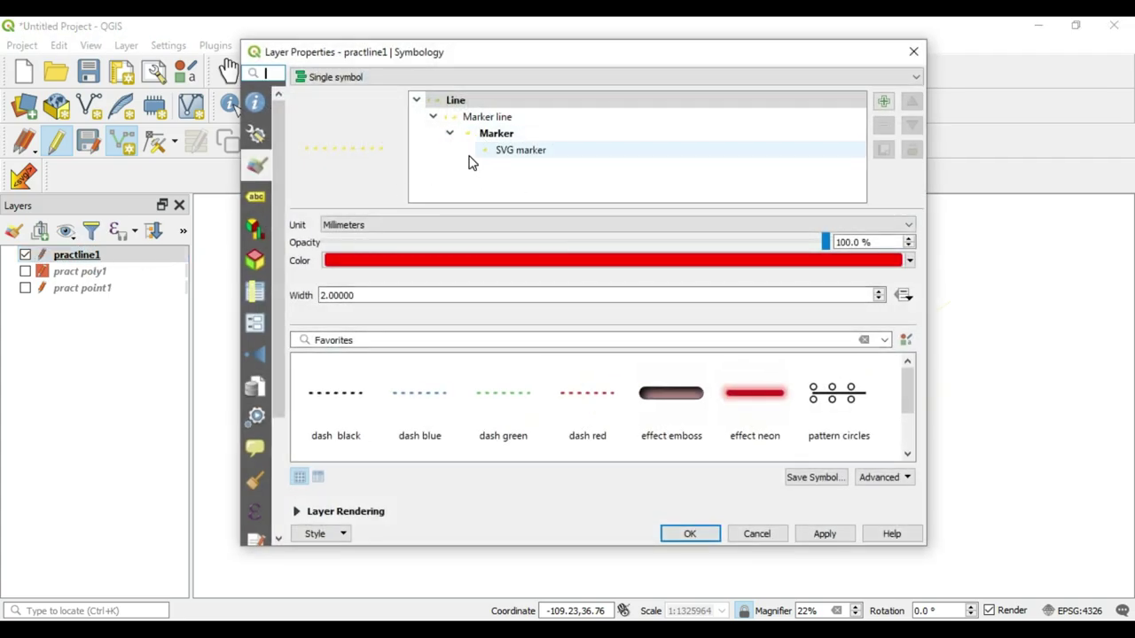
click(496, 151)
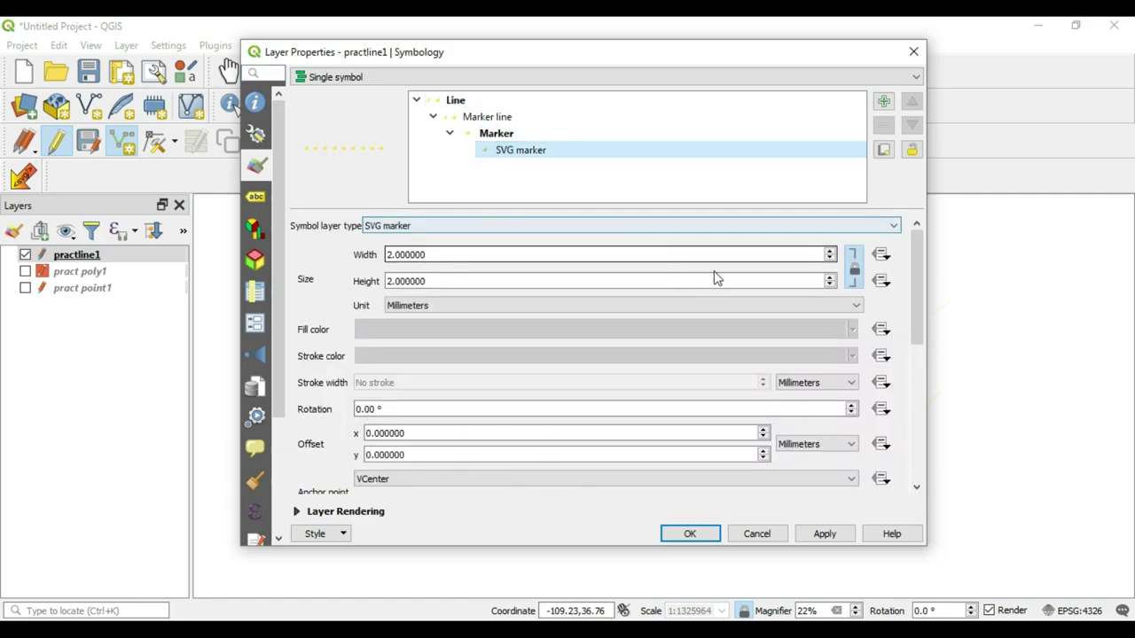
- Adjust the locked duck marker size until width and height both read 7 mm
click(829, 251)
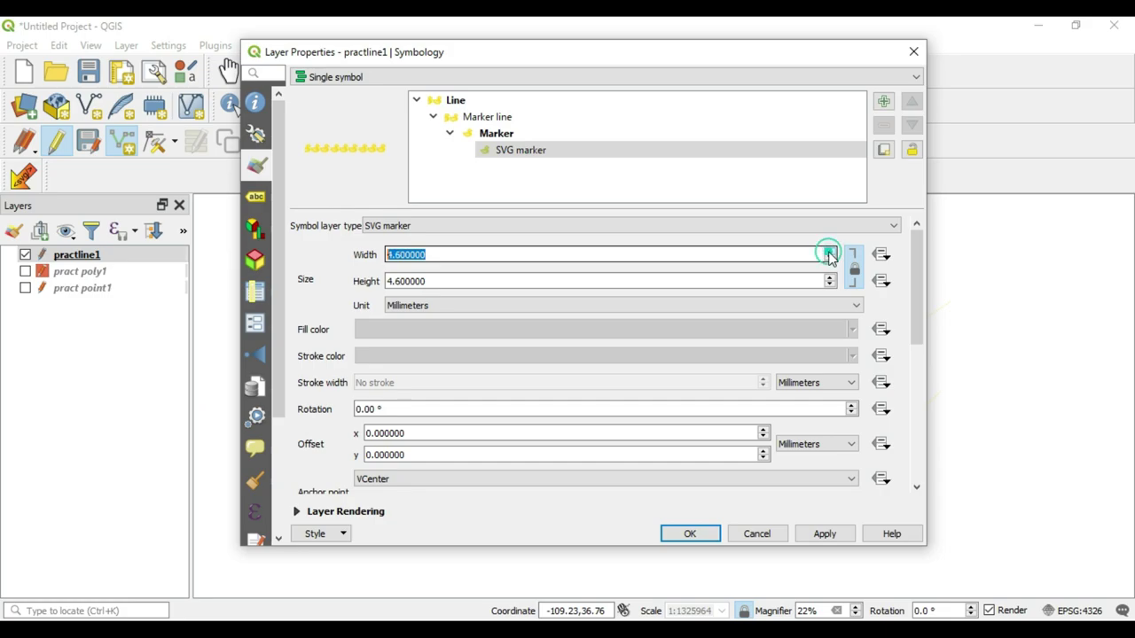
click(829, 250)
click(829, 250)
click(831, 278)
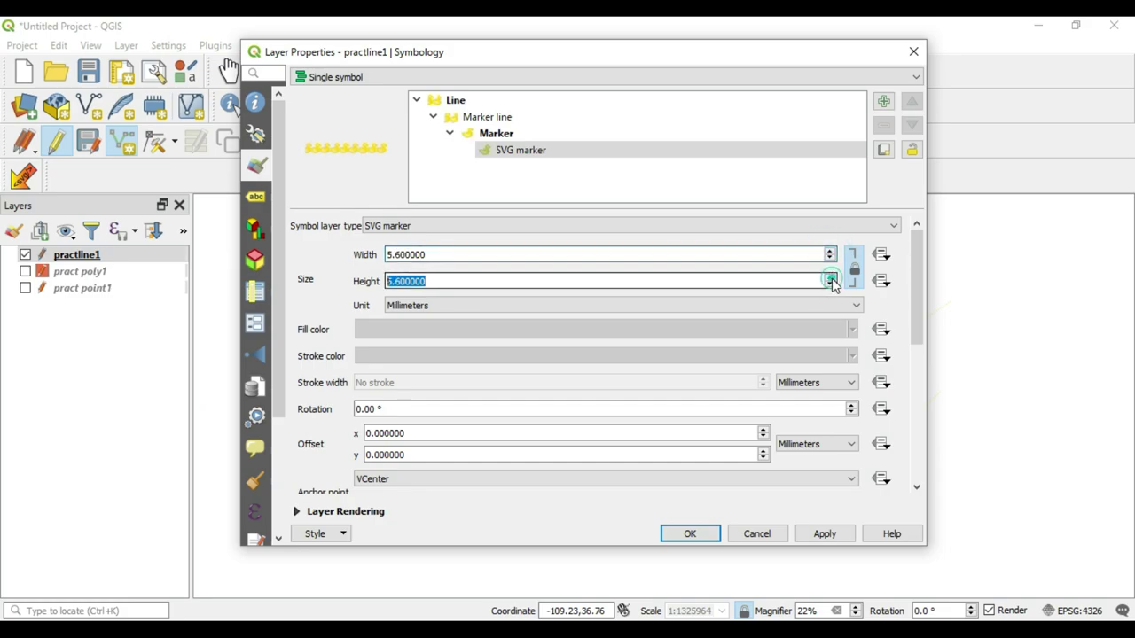
click(830, 278)
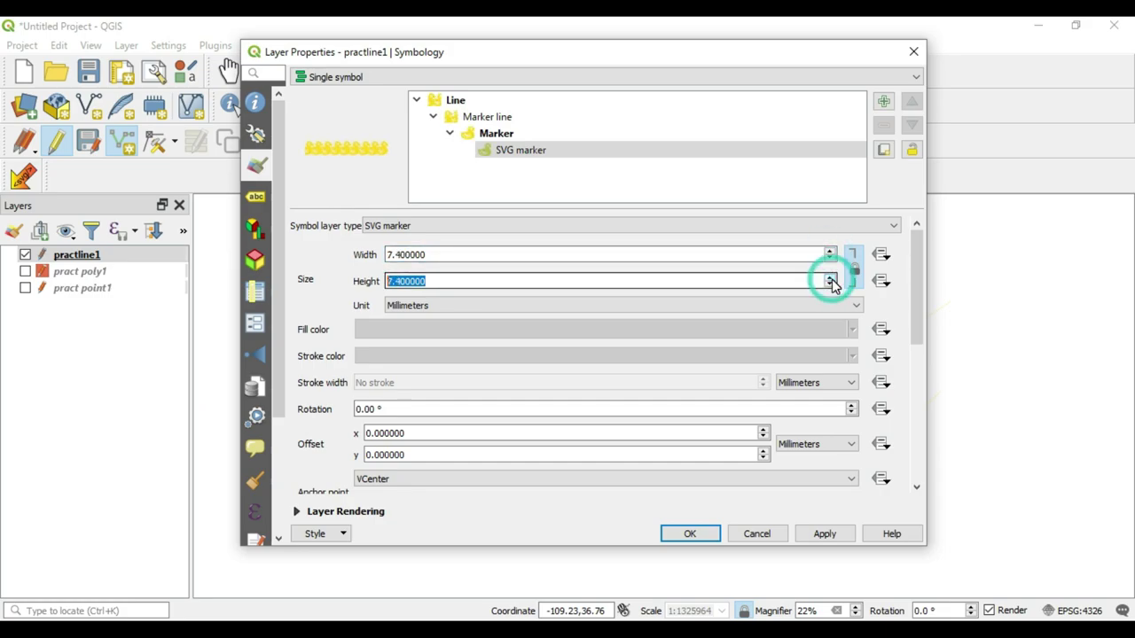
click(830, 277)
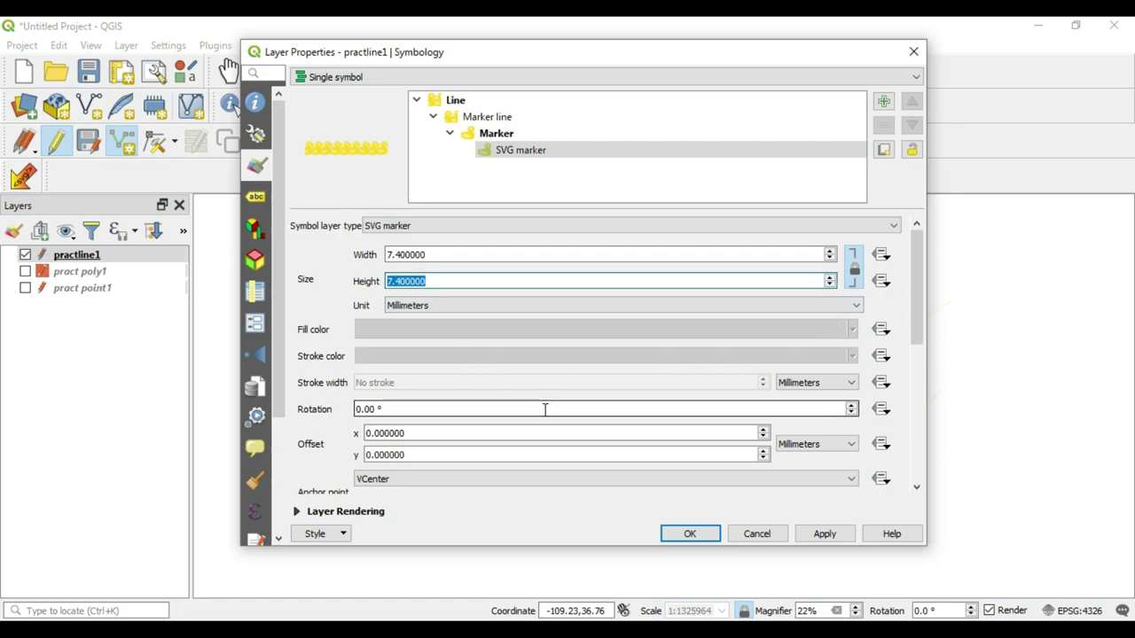
mouse_move(919, 291)
mouse_down()
mouse_move(919, 400)
mouse_move(921, 283)
mouse_up()
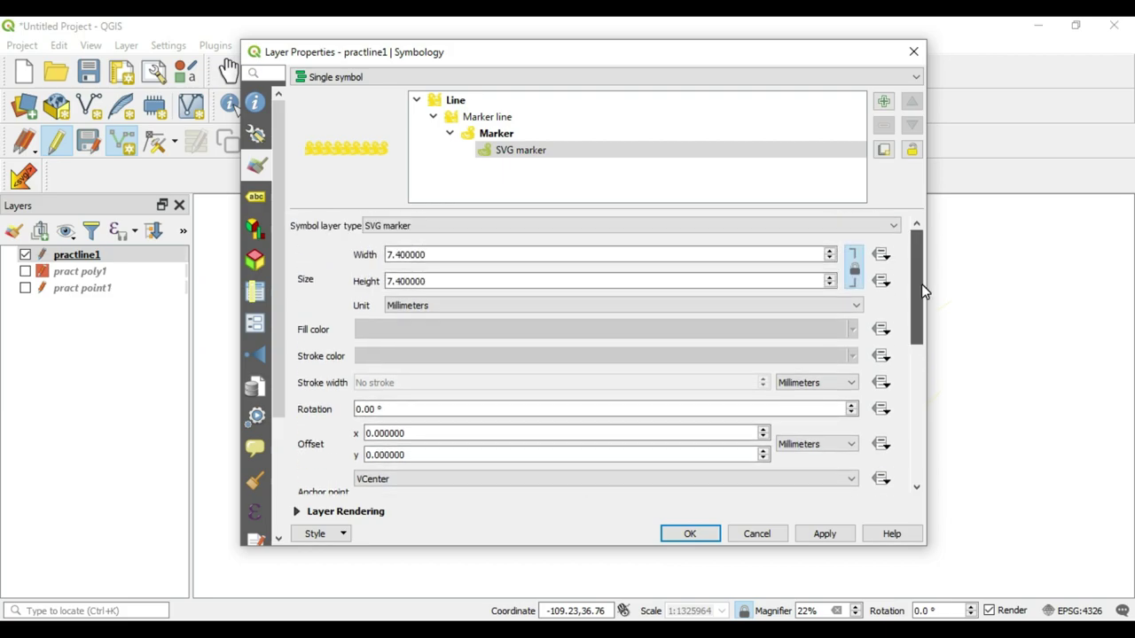
click(829, 251)
click(829, 250)
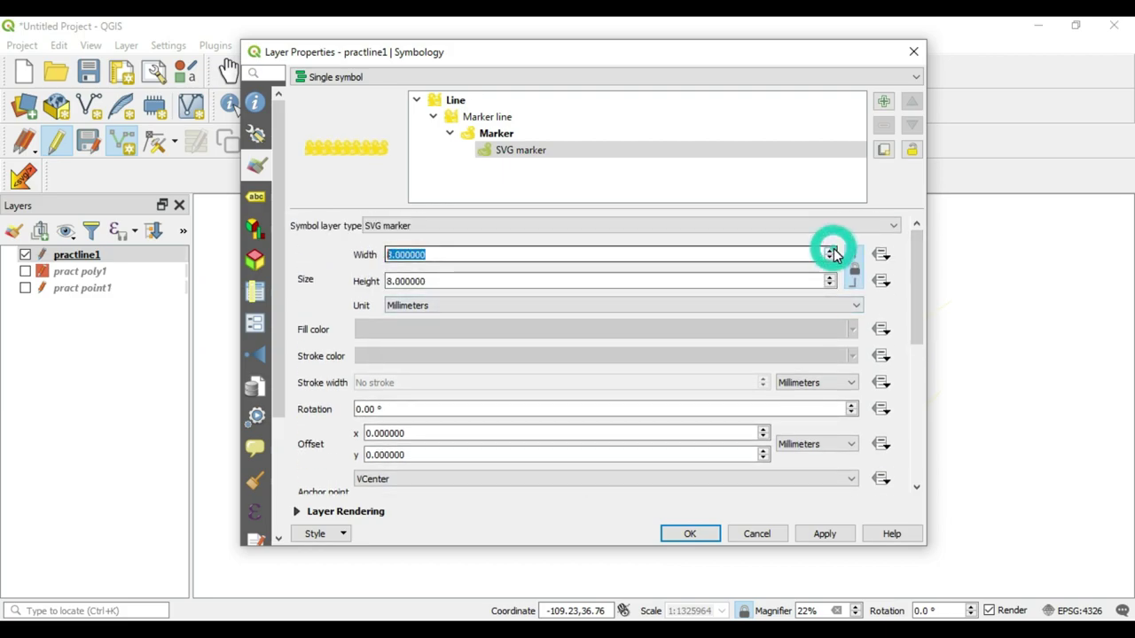
click(830, 259)
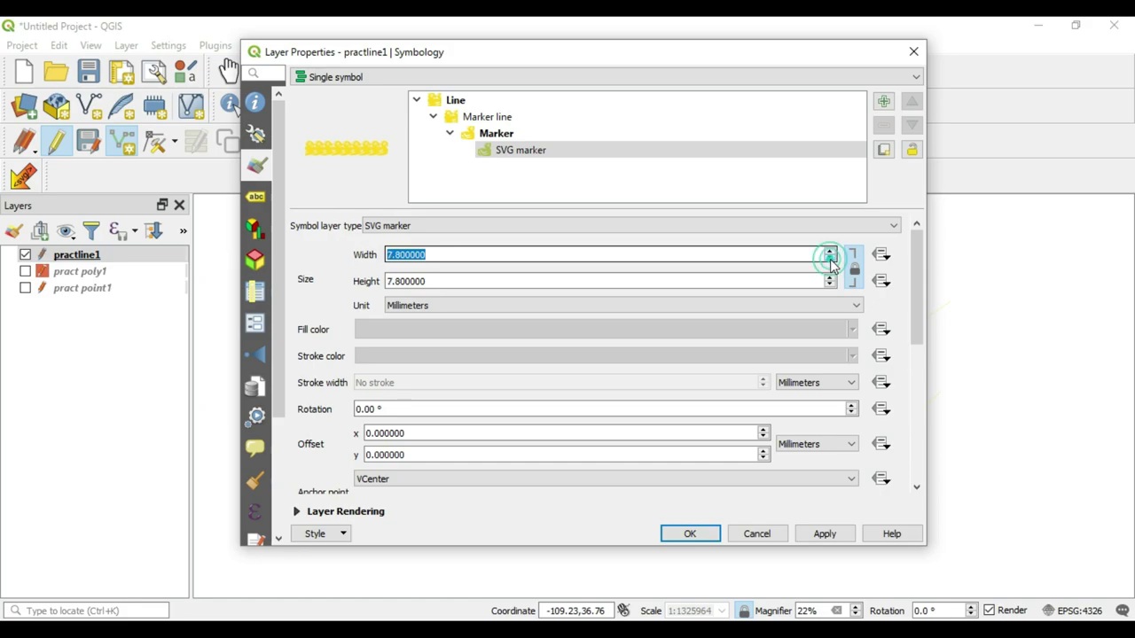
click(829, 259)
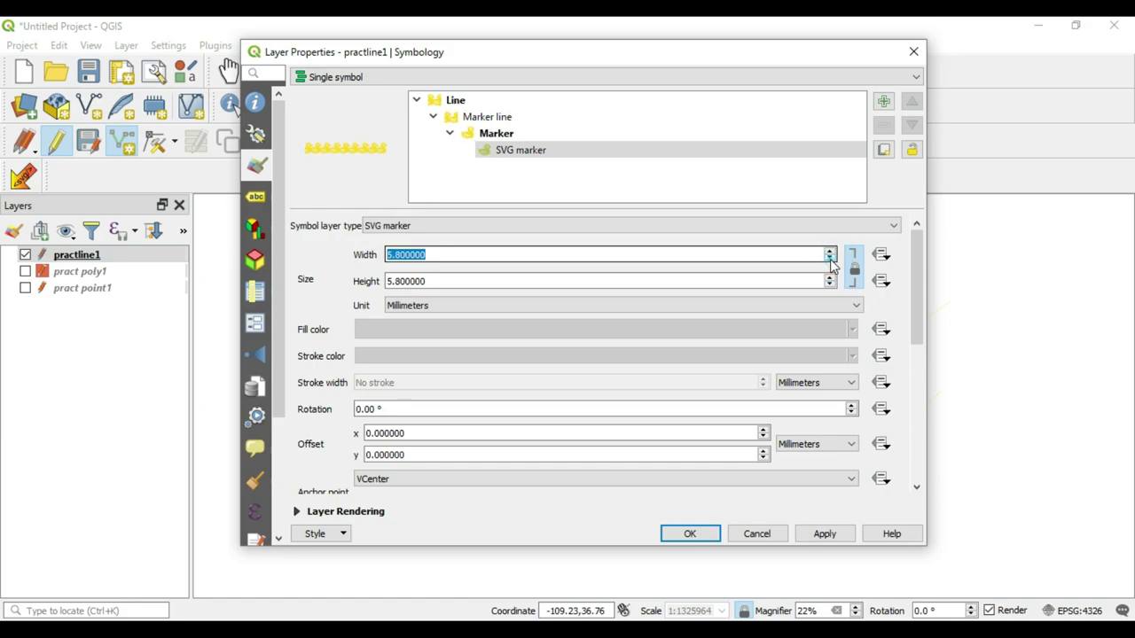
click(830, 259)
click(830, 259)
click(830, 252)
click(830, 251)
click(830, 251)
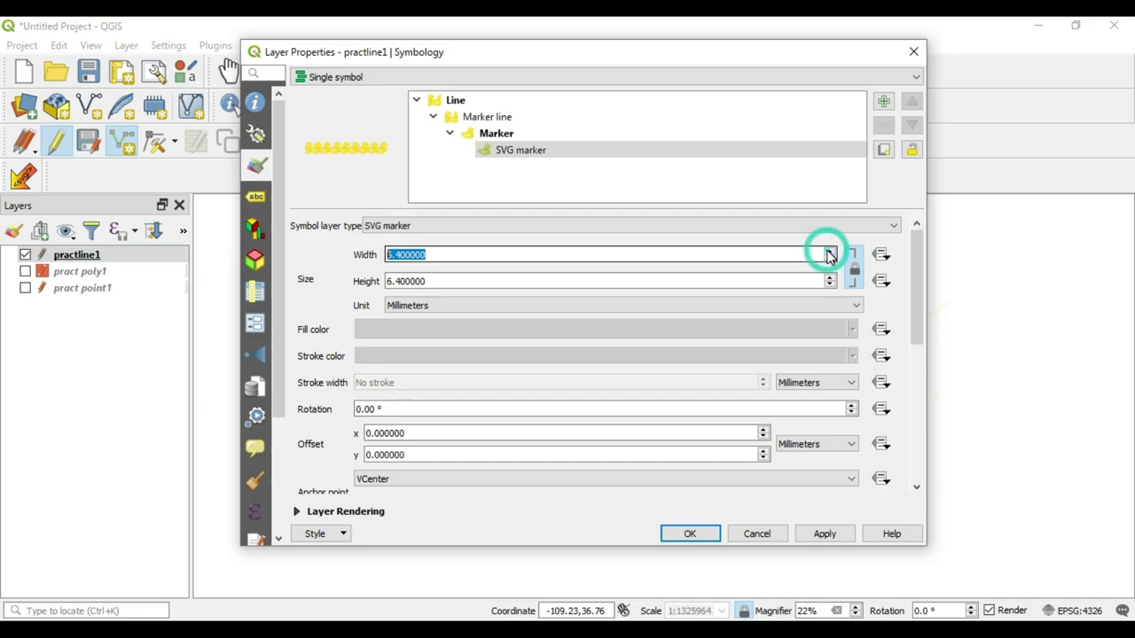
- Try Points, Pixels, Meters at Scale, Map Units and Inches as size unit, then return to Millimeters
click(708, 311)
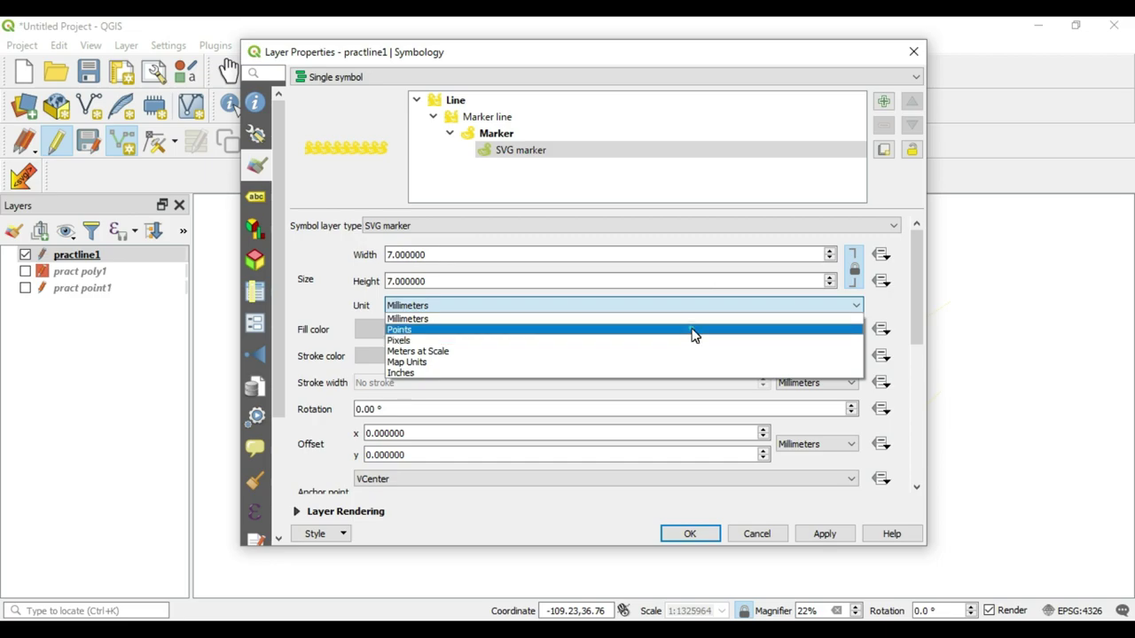
click(693, 330)
click(678, 308)
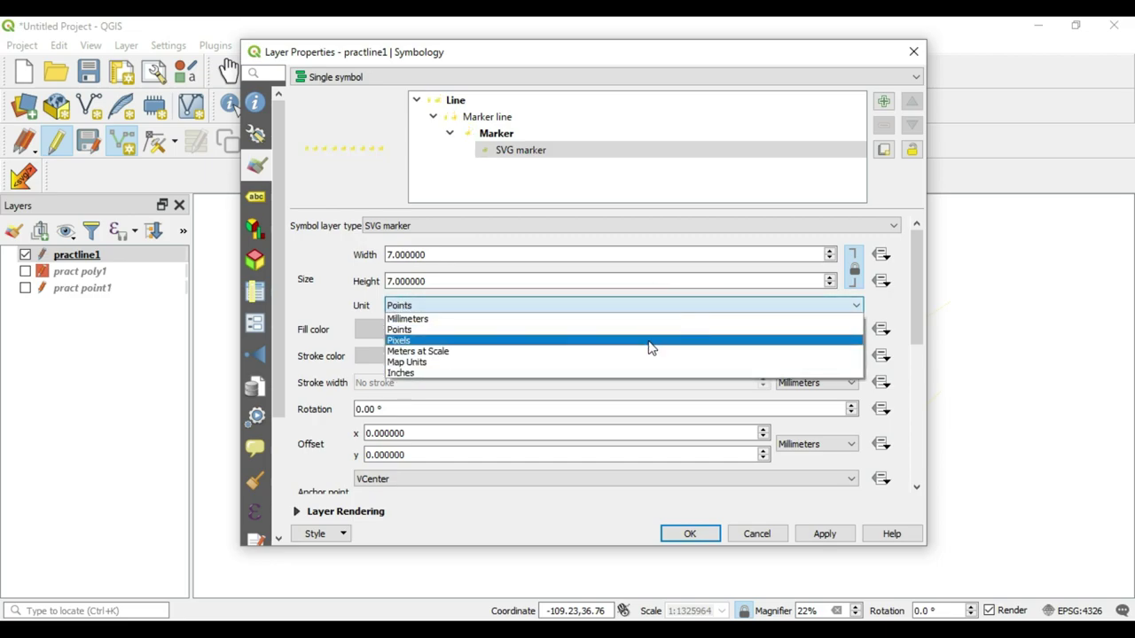
click(650, 346)
click(645, 306)
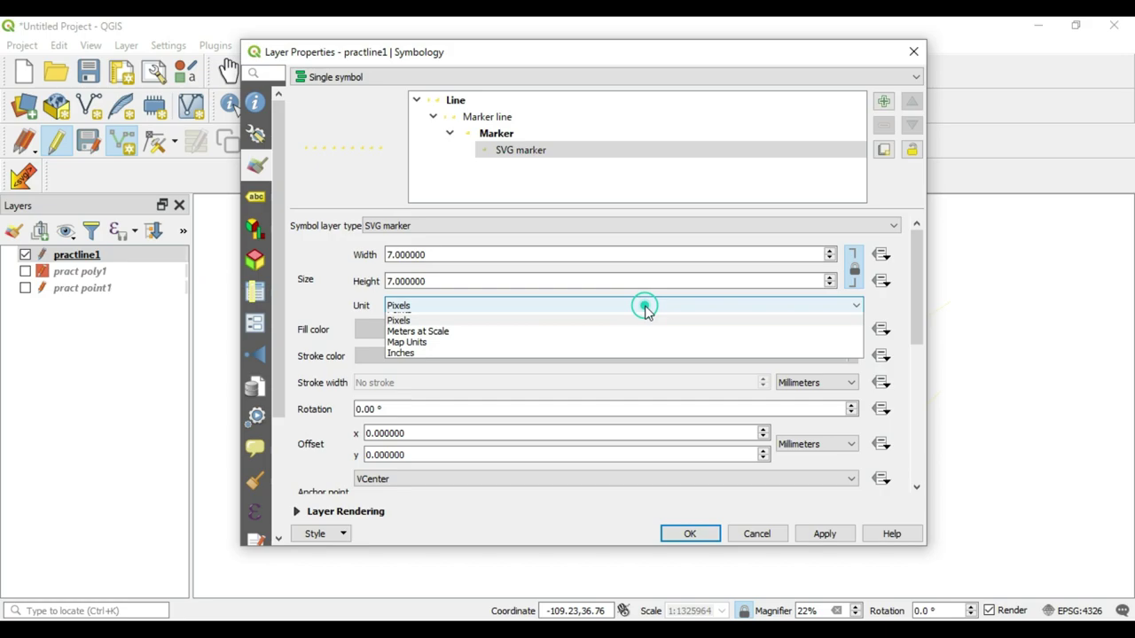
click(626, 355)
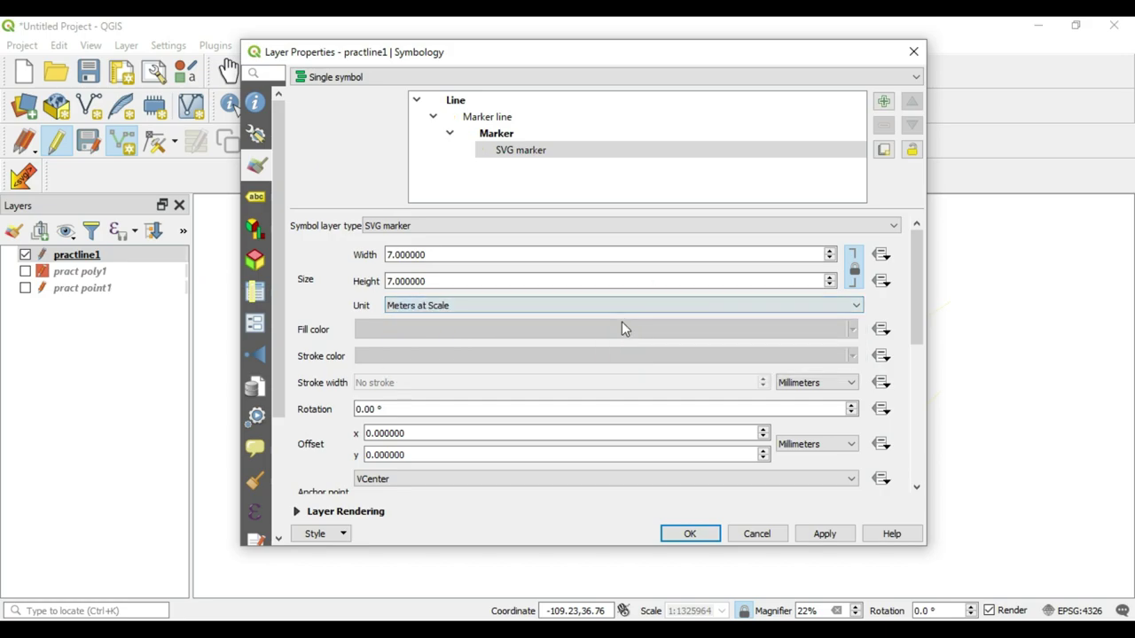
click(620, 307)
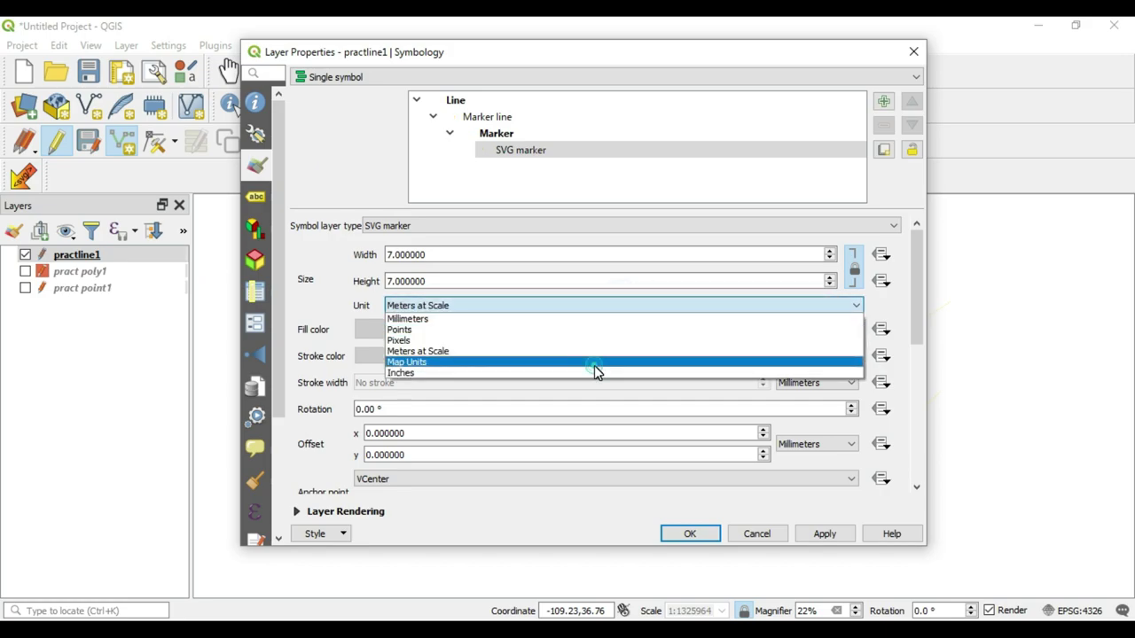
click(594, 365)
click(583, 306)
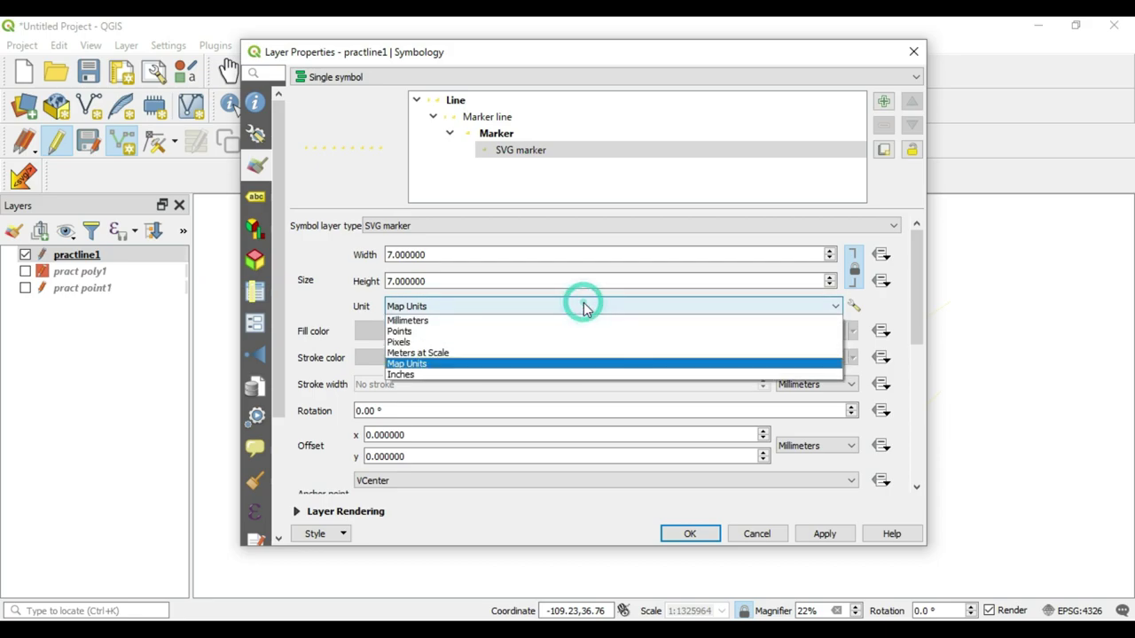
click(562, 374)
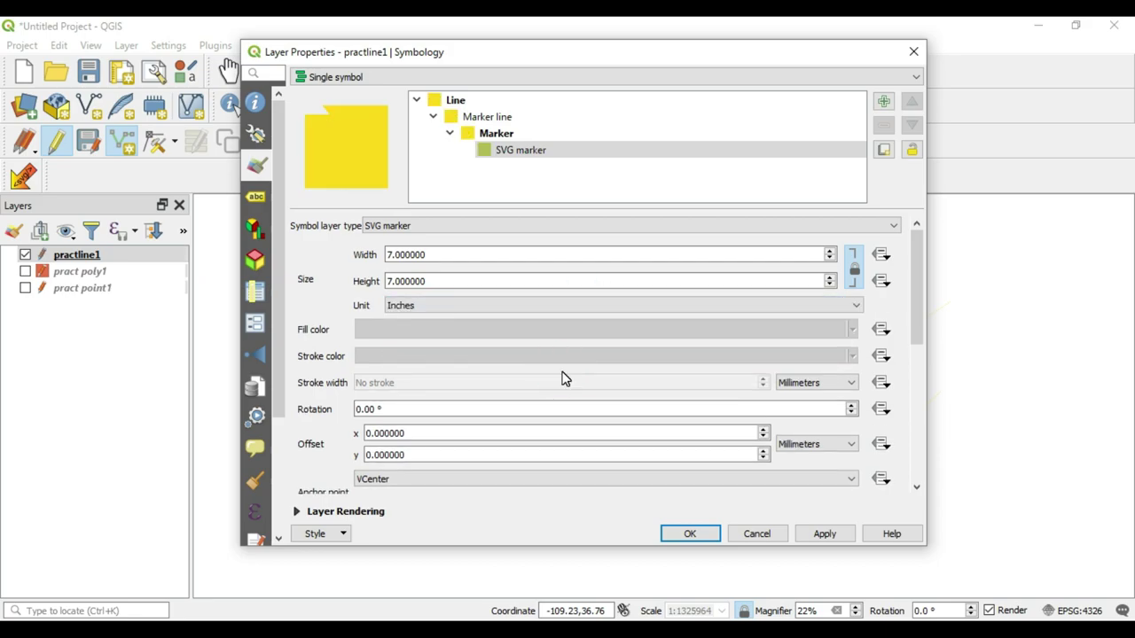
click(553, 306)
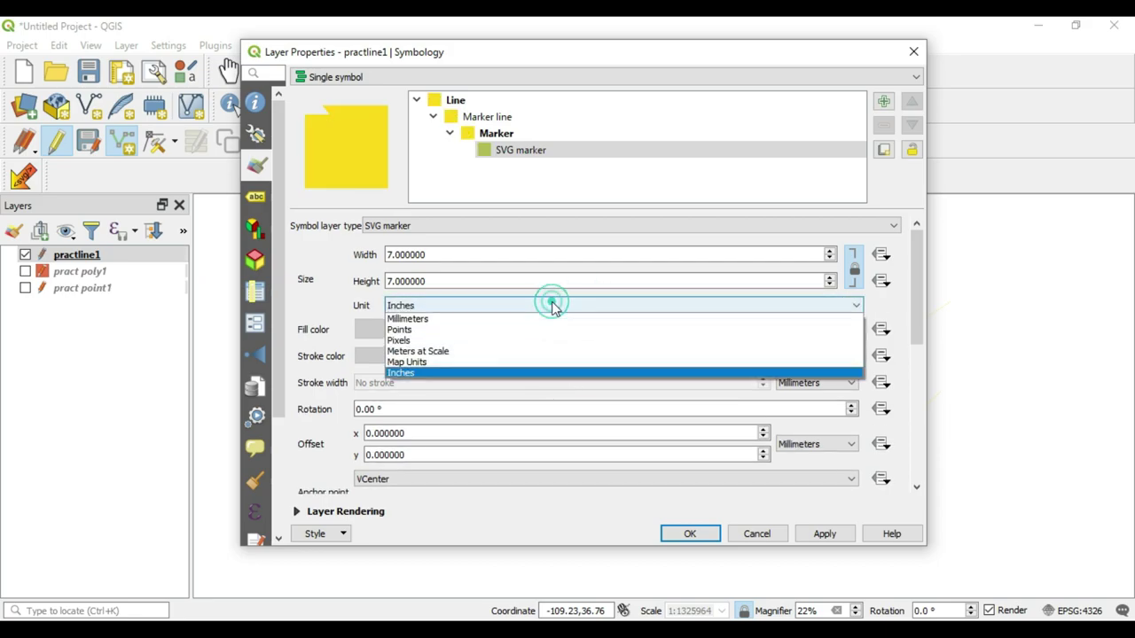
click(535, 324)
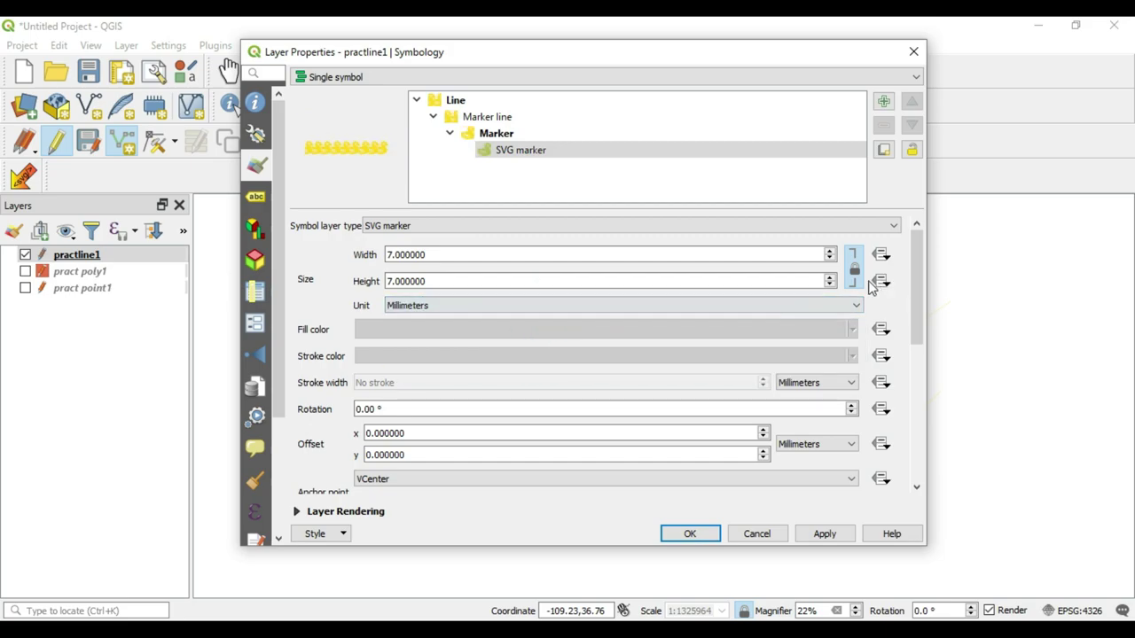
- Enlarge the duck markers to 7.2 mm and apply the new size to the map
click(830, 251)
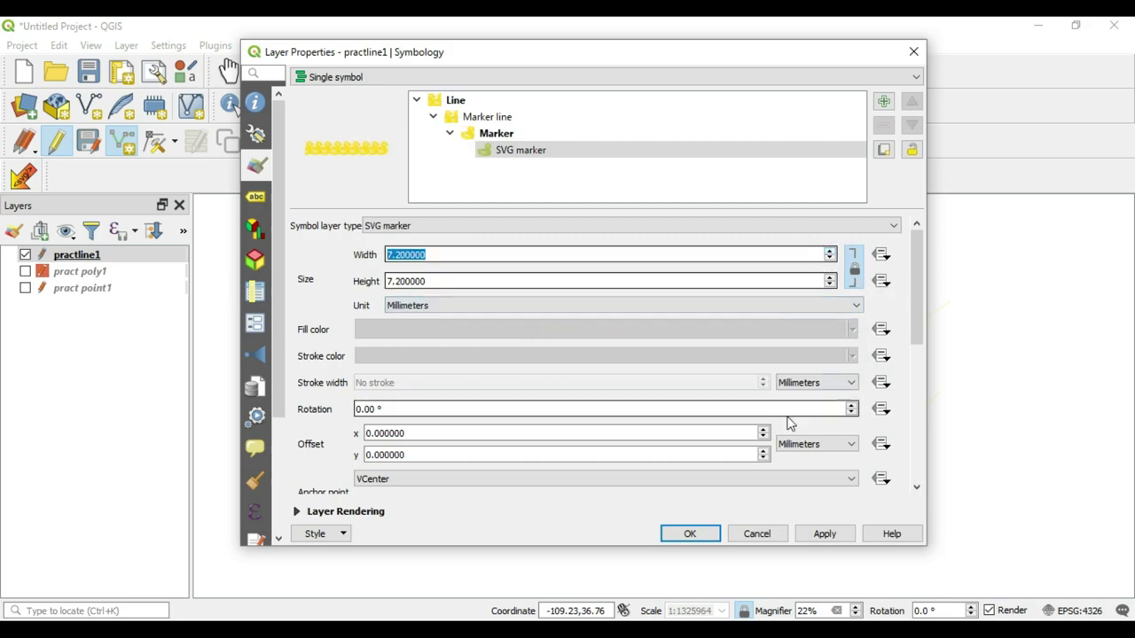
click(823, 536)
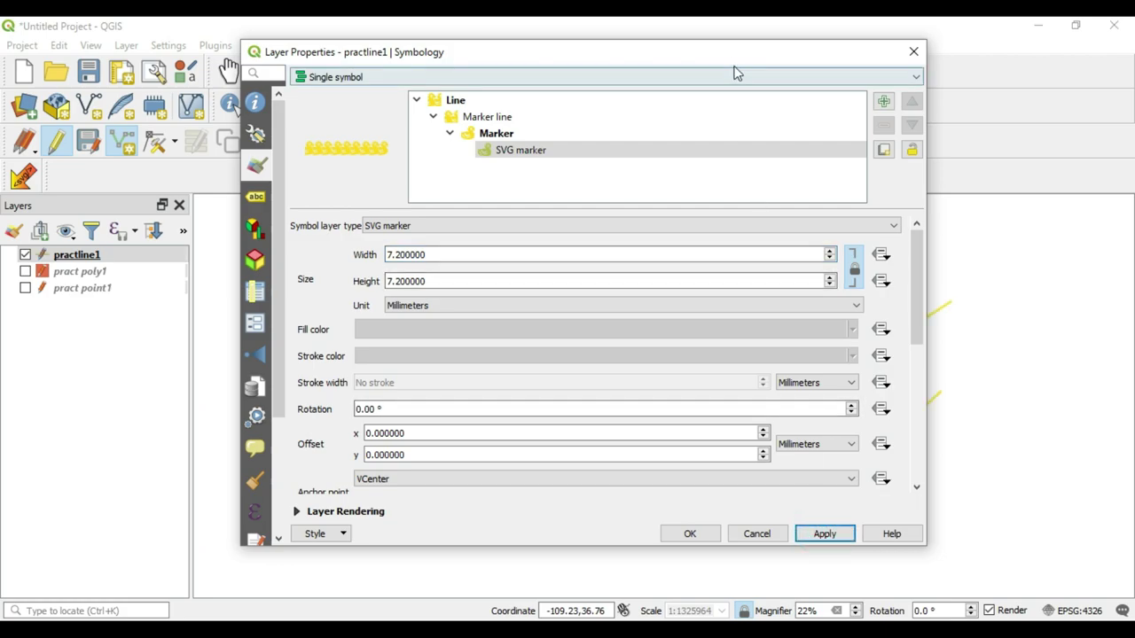
mouse_move(725, 60)
mouse_down()
mouse_move(314, 218)
mouse_move(375, 138)
mouse_move(490, 104)
mouse_move(473, 106)
mouse_up()
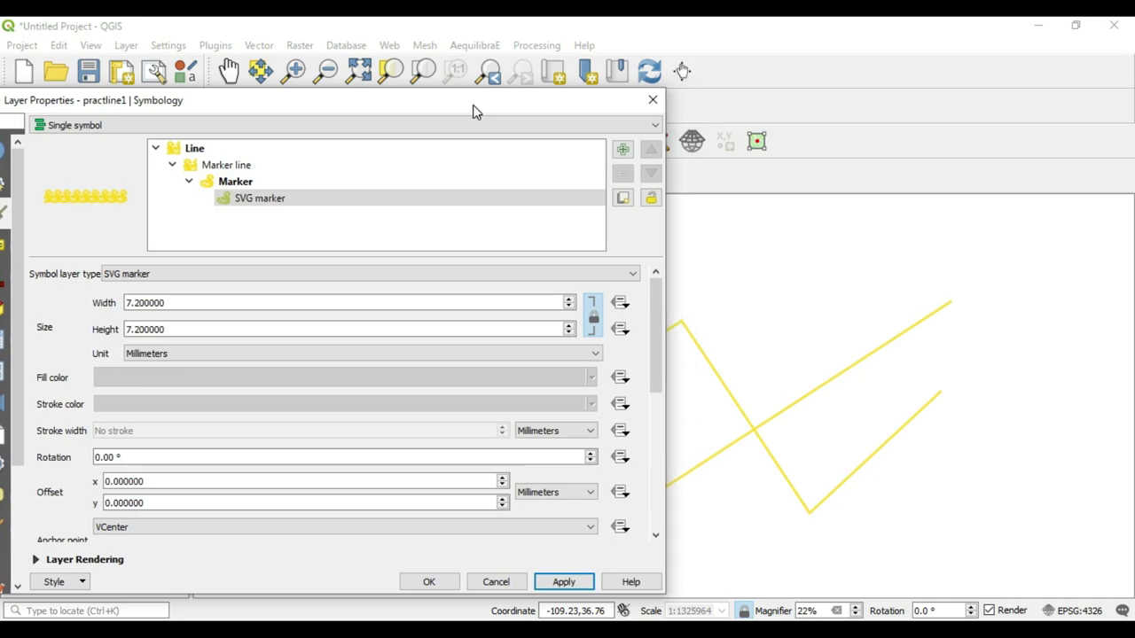
- Close layer properties and zoom in and out to inspect the duck markers on the lines
click(653, 99)
click(294, 71)
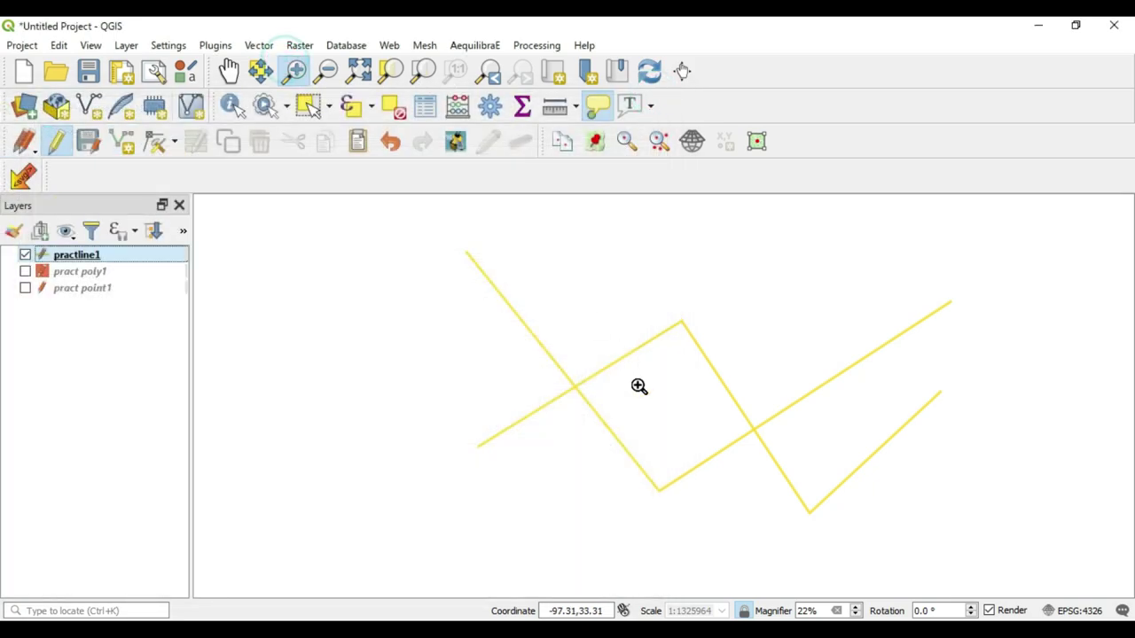
click(639, 316)
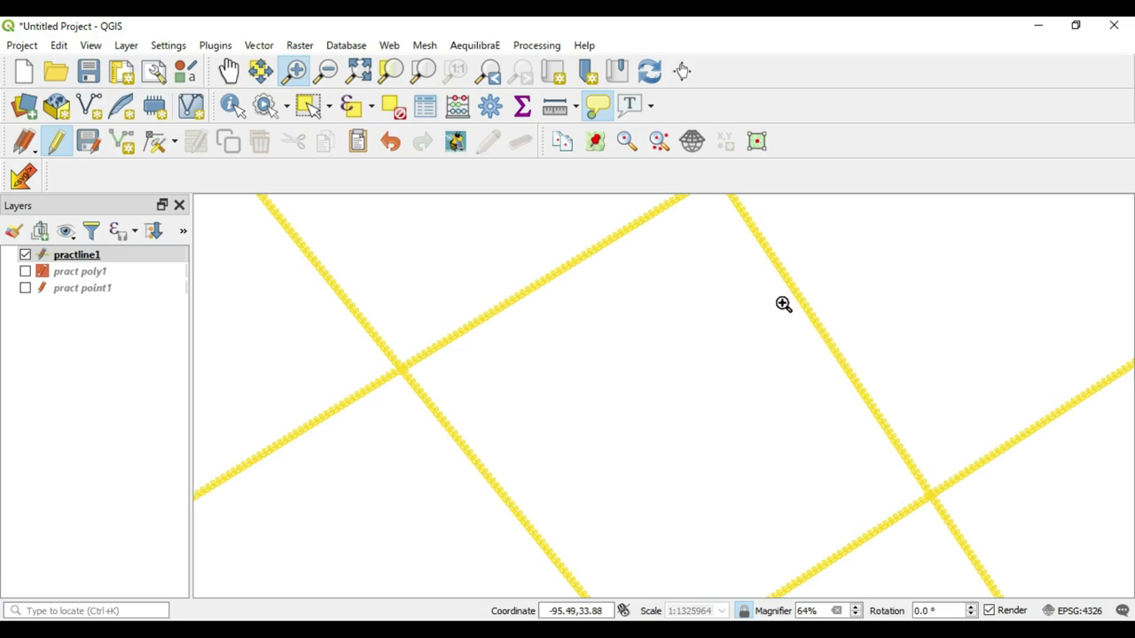
click(783, 304)
drag(959, 359, 1089, 521)
click(326, 70)
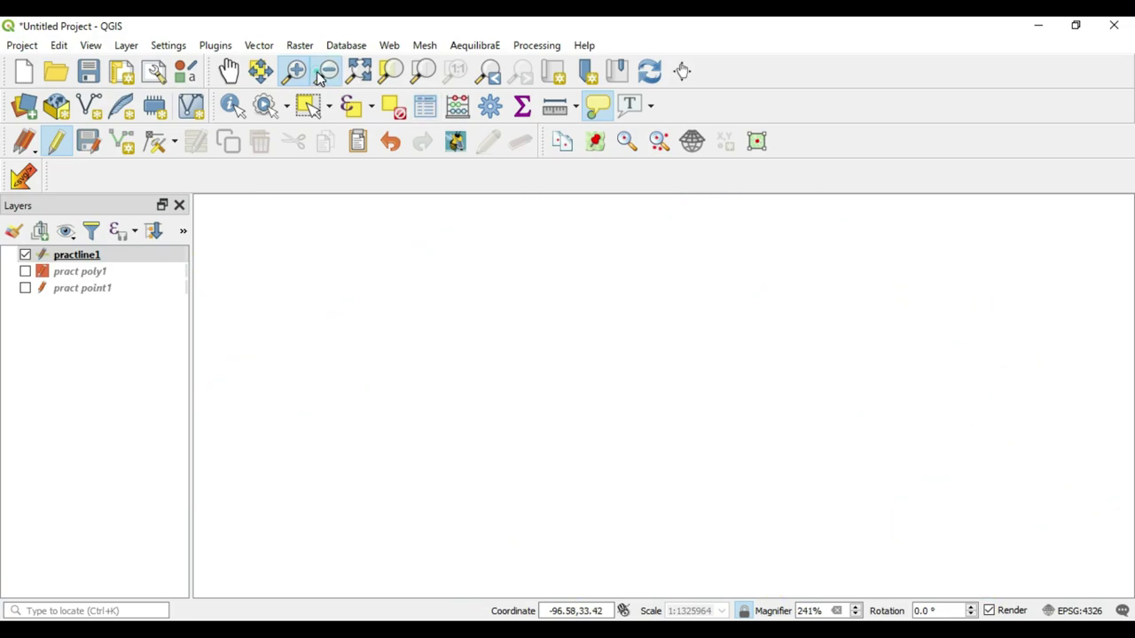
click(825, 351)
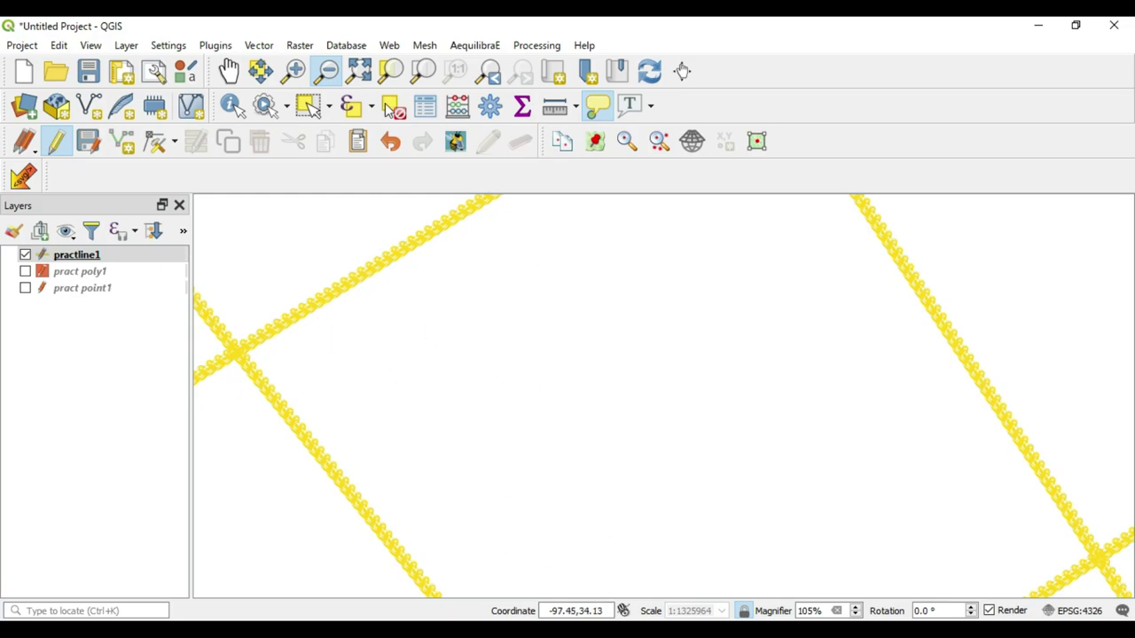
- Set practline1's marker line interval to 8.2 mm and apply it with OK
click(161, 254)
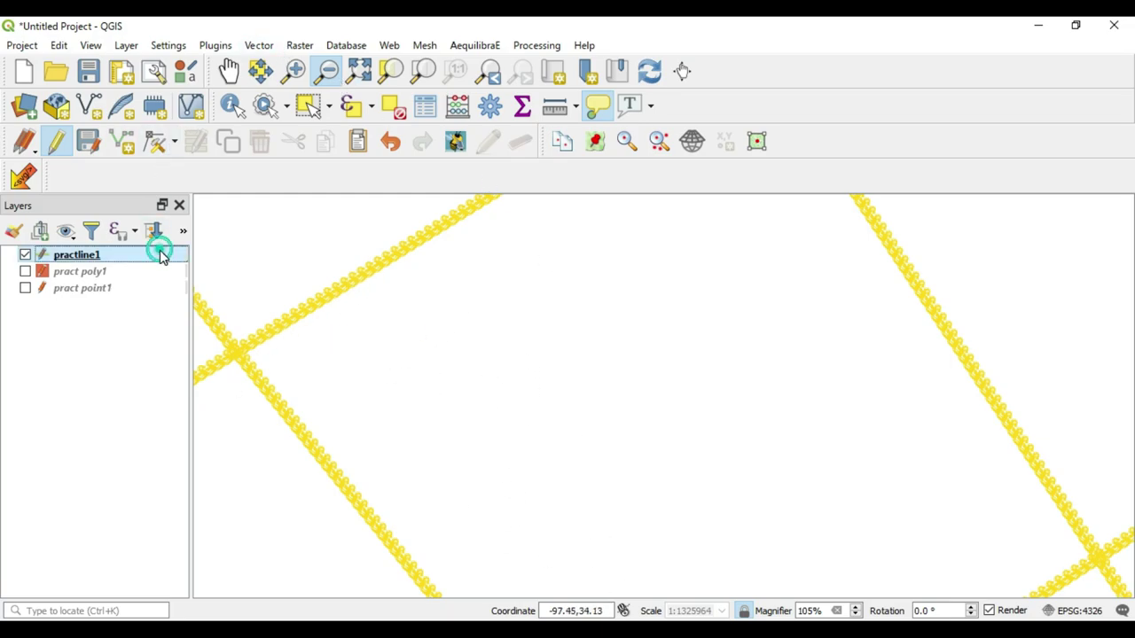
double_click(162, 255)
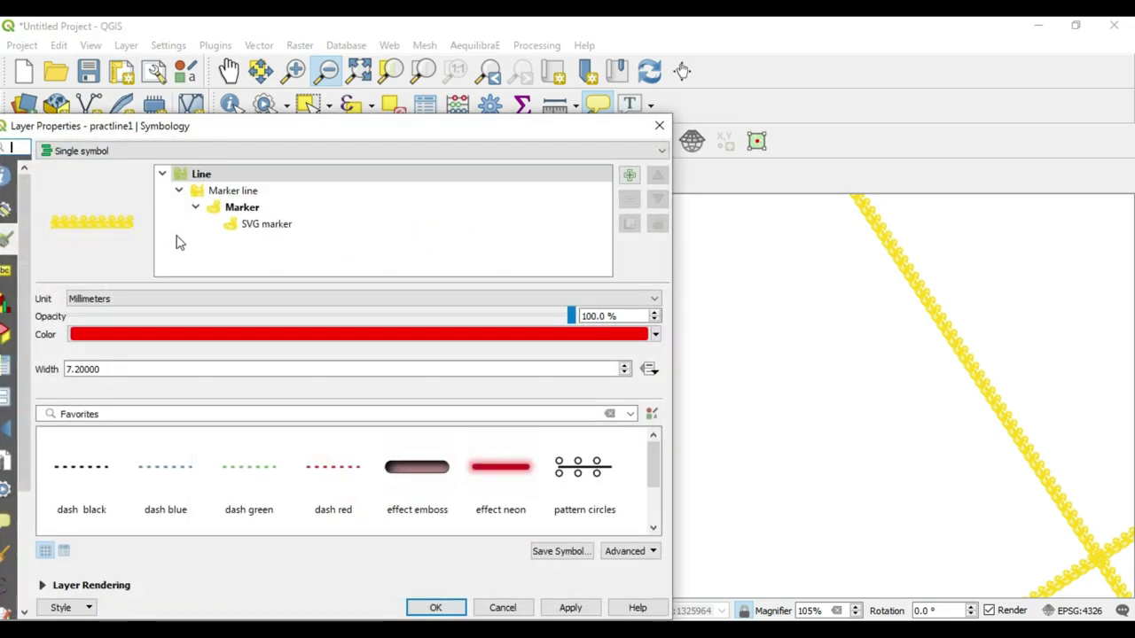
drag(336, 126, 513, 103)
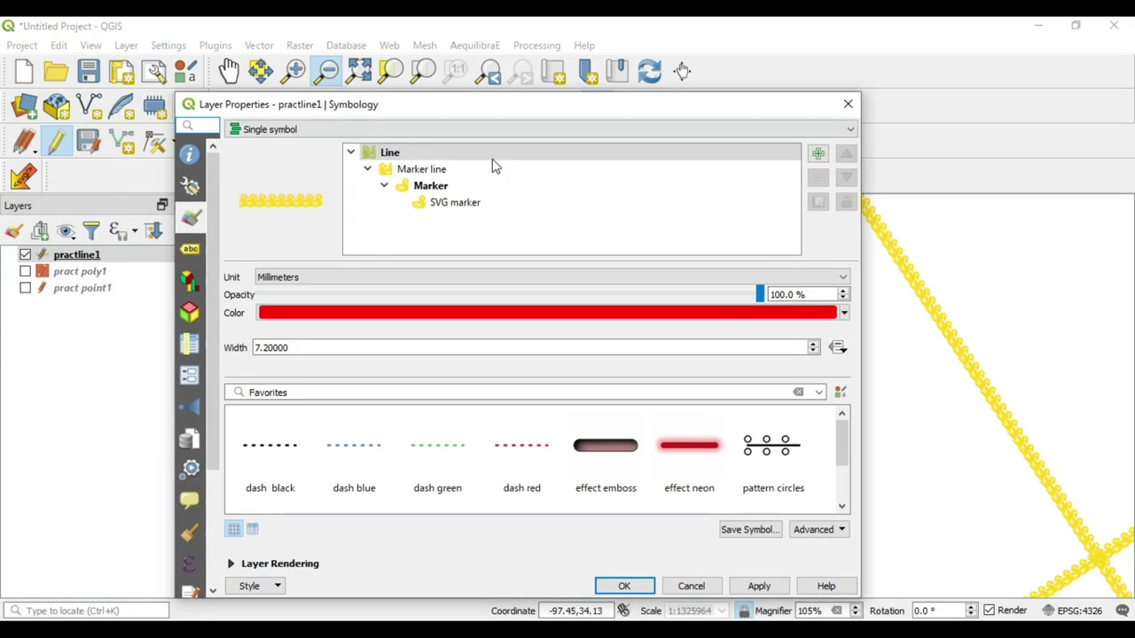
click(488, 168)
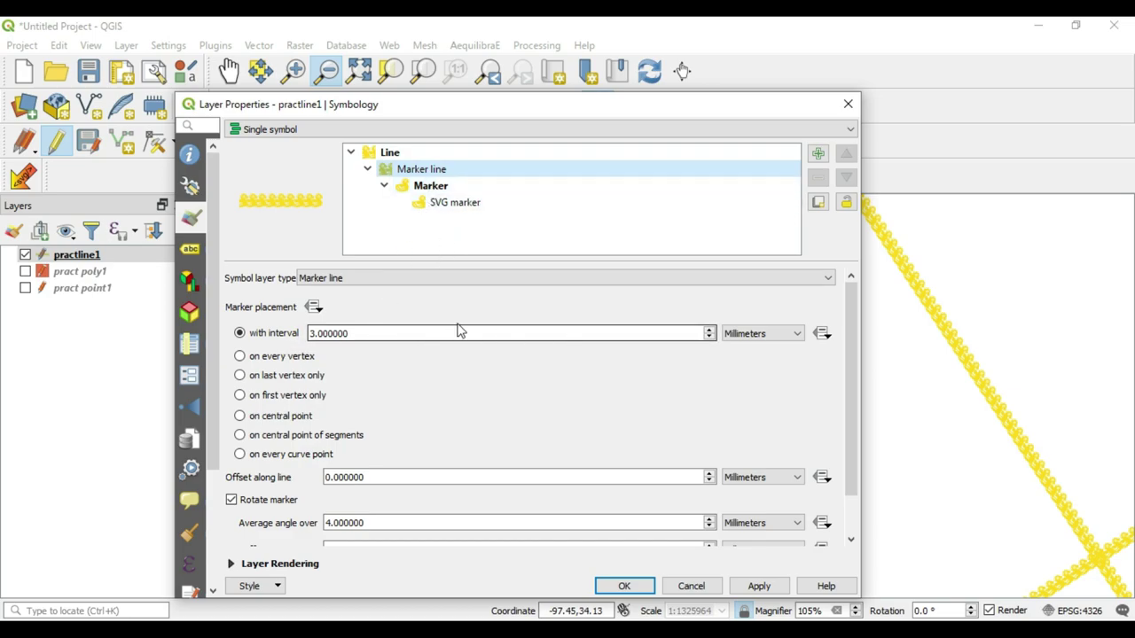
click(709, 330)
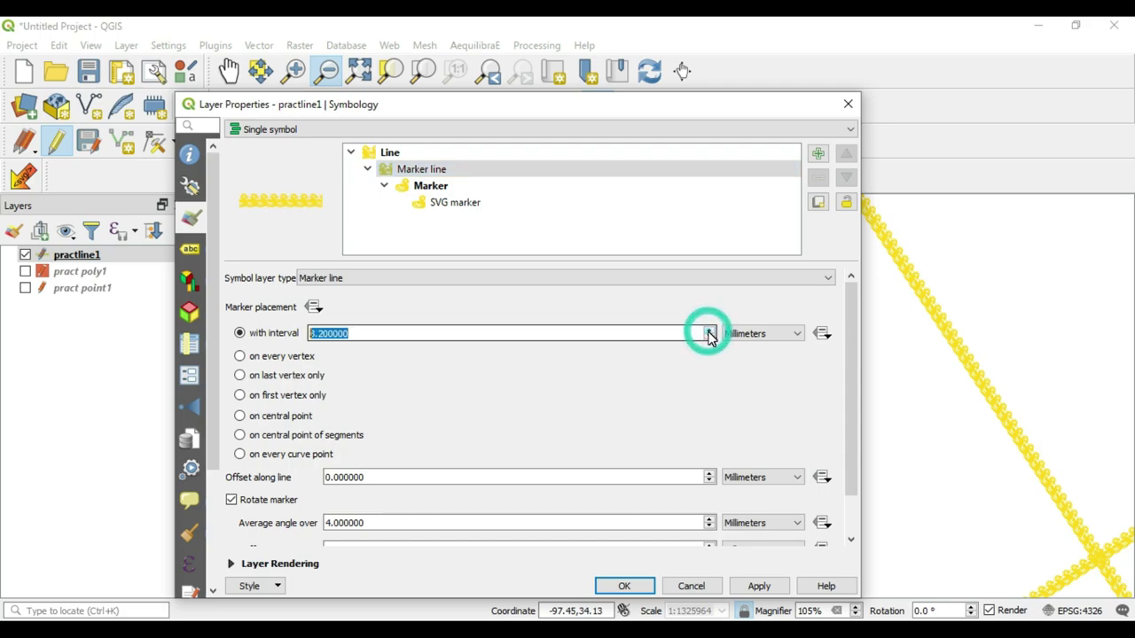
click(709, 329)
click(709, 330)
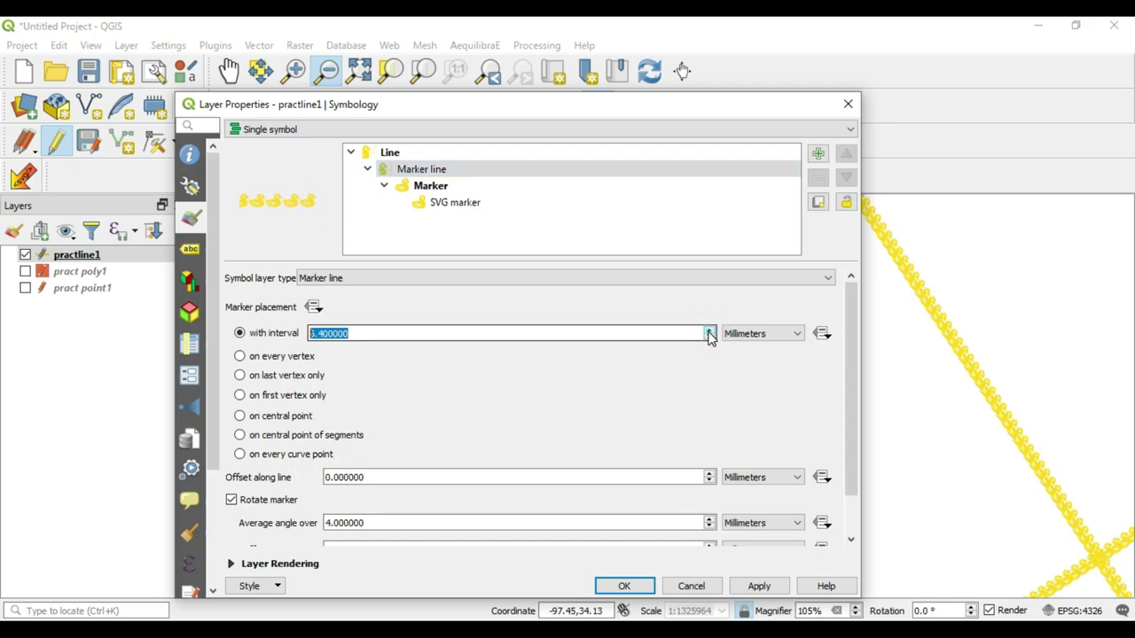
click(708, 331)
click(708, 330)
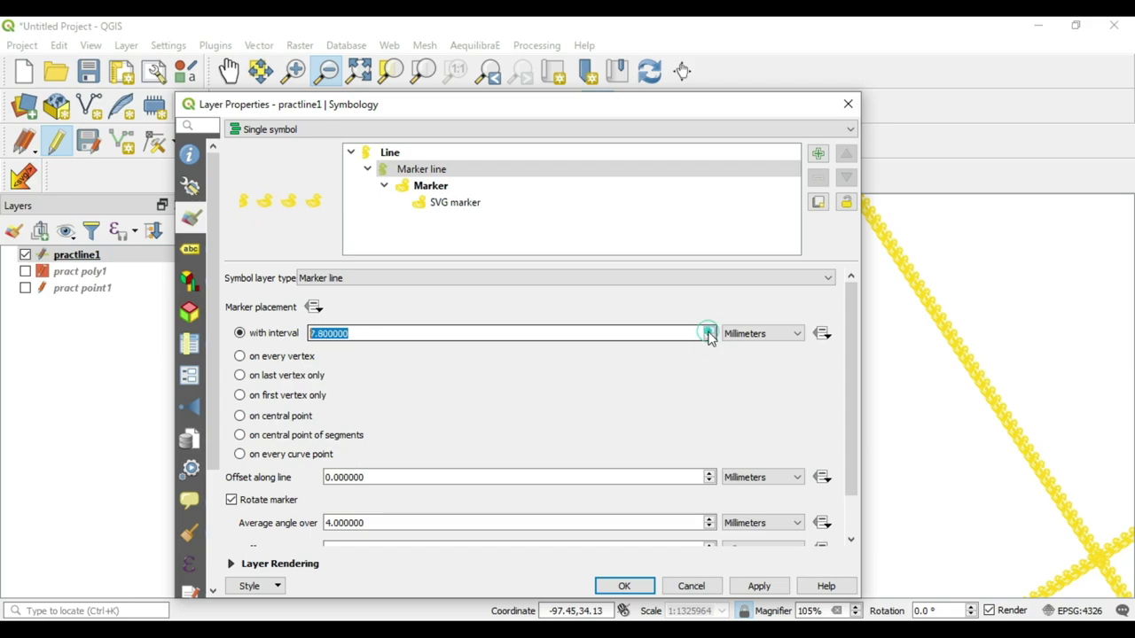
click(708, 330)
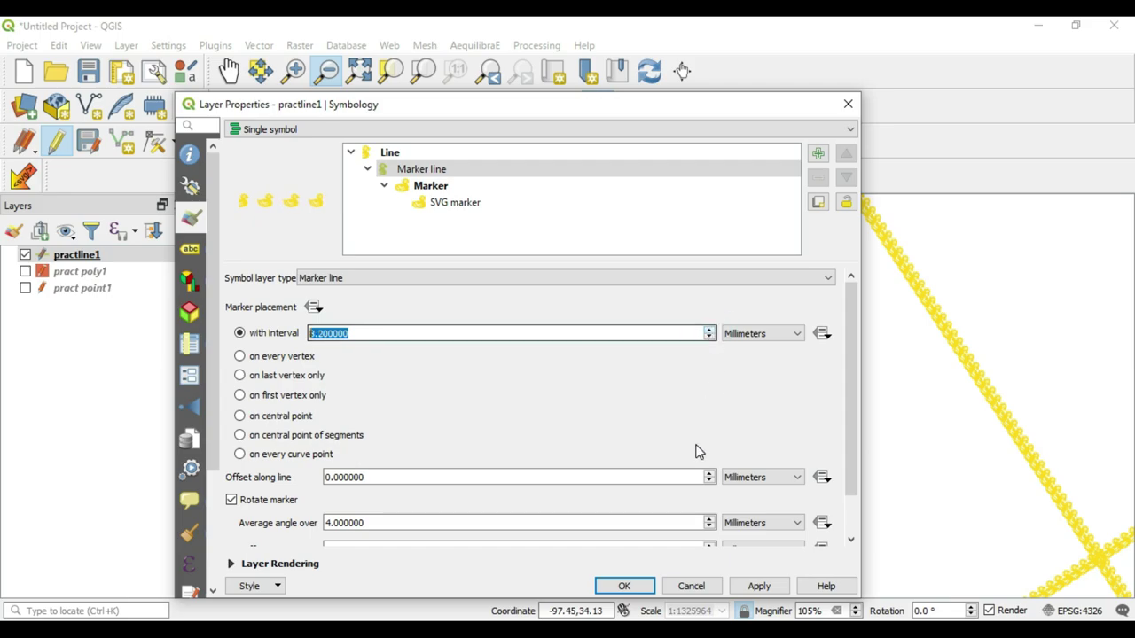
click(760, 588)
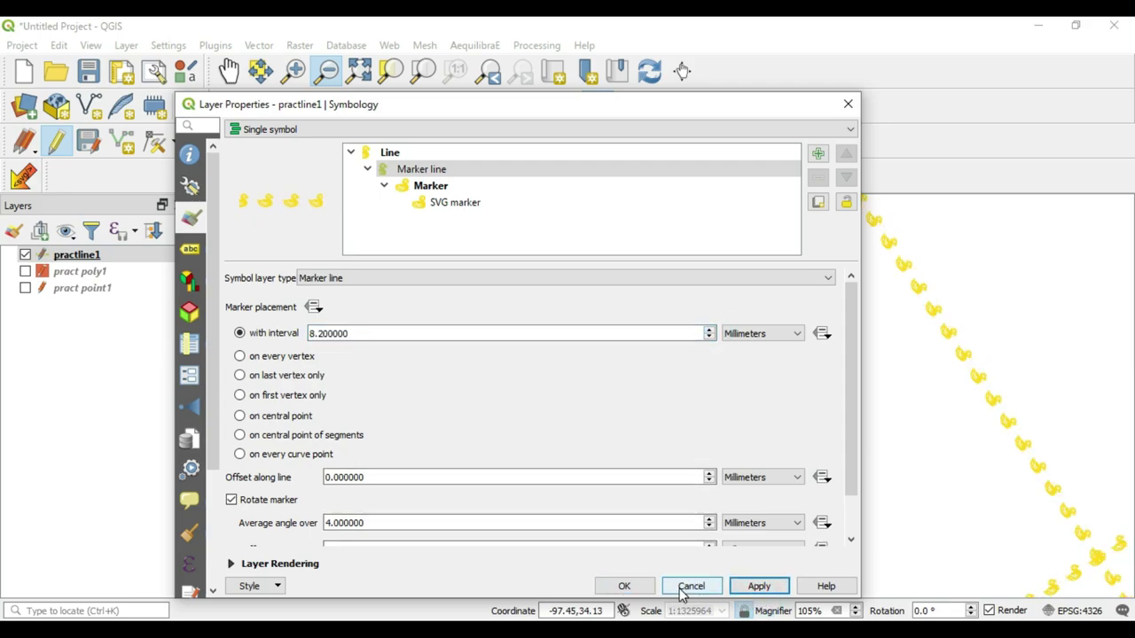
click(615, 588)
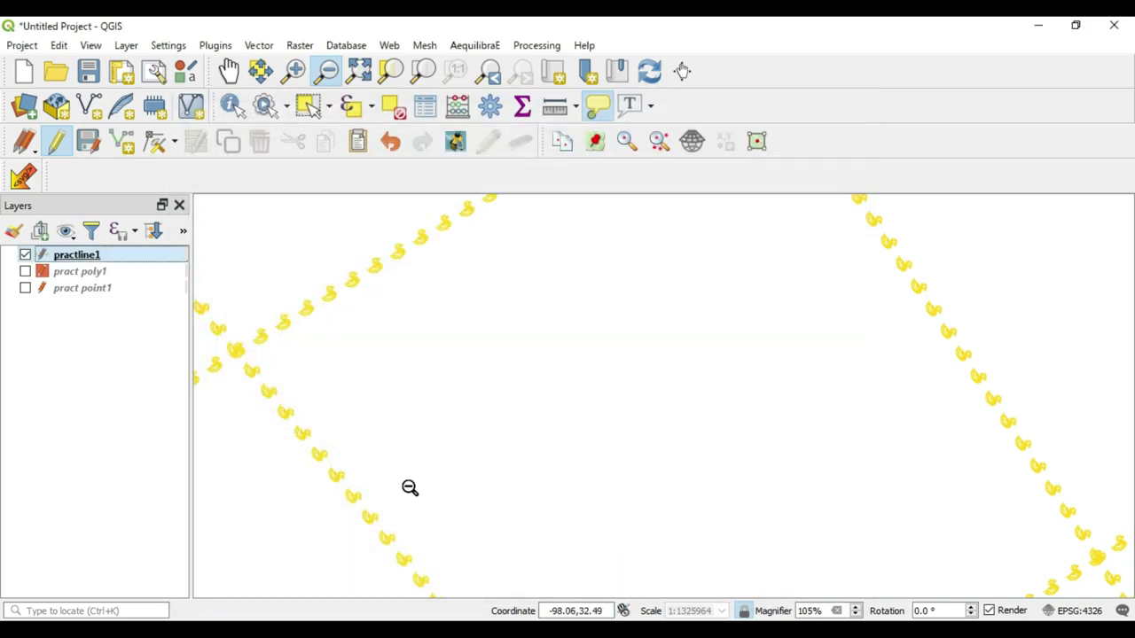
- Zoom and pan the map until every duck-beaded practline1 line is in view
click(295, 71)
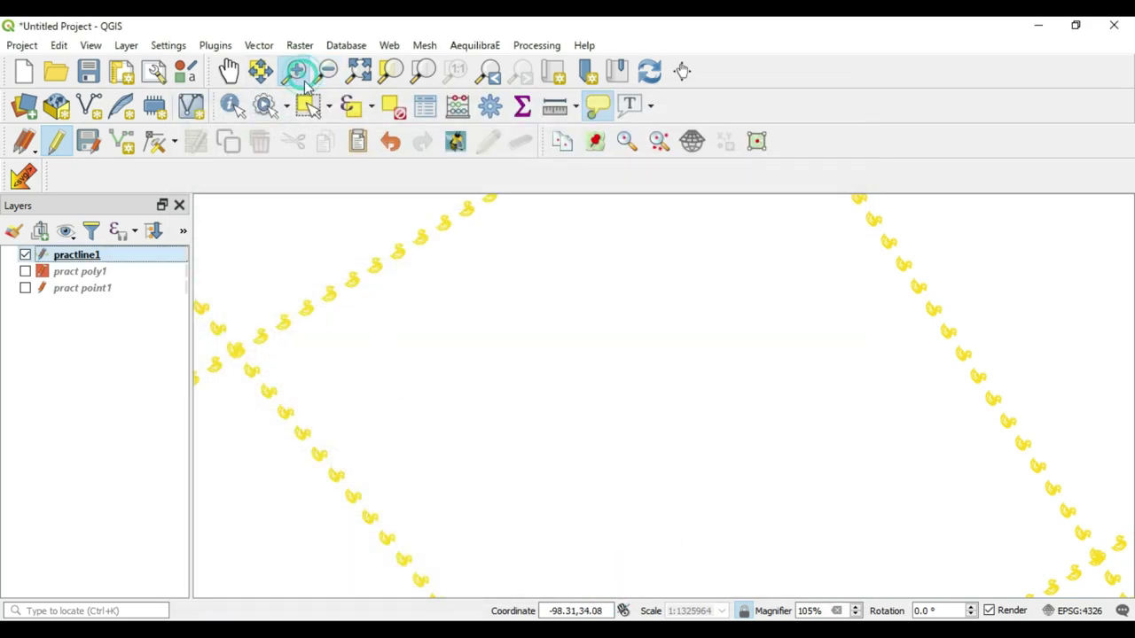
mouse_move(375, 210)
mouse_down()
mouse_move(599, 405)
mouse_move(764, 498)
mouse_up()
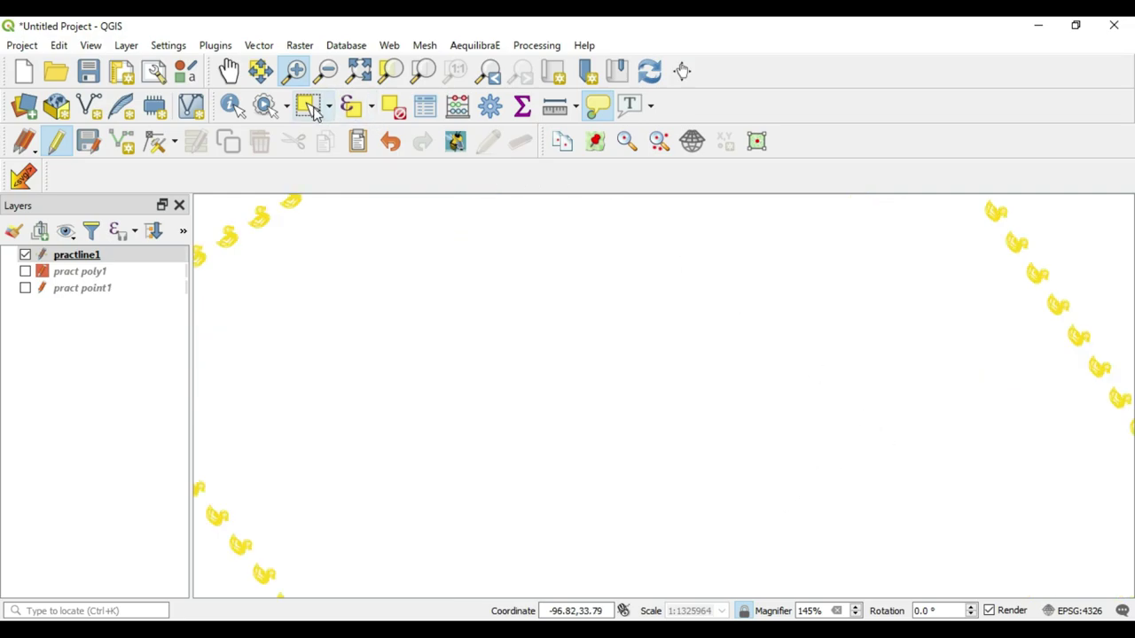
click(328, 75)
drag(964, 298, 391, 556)
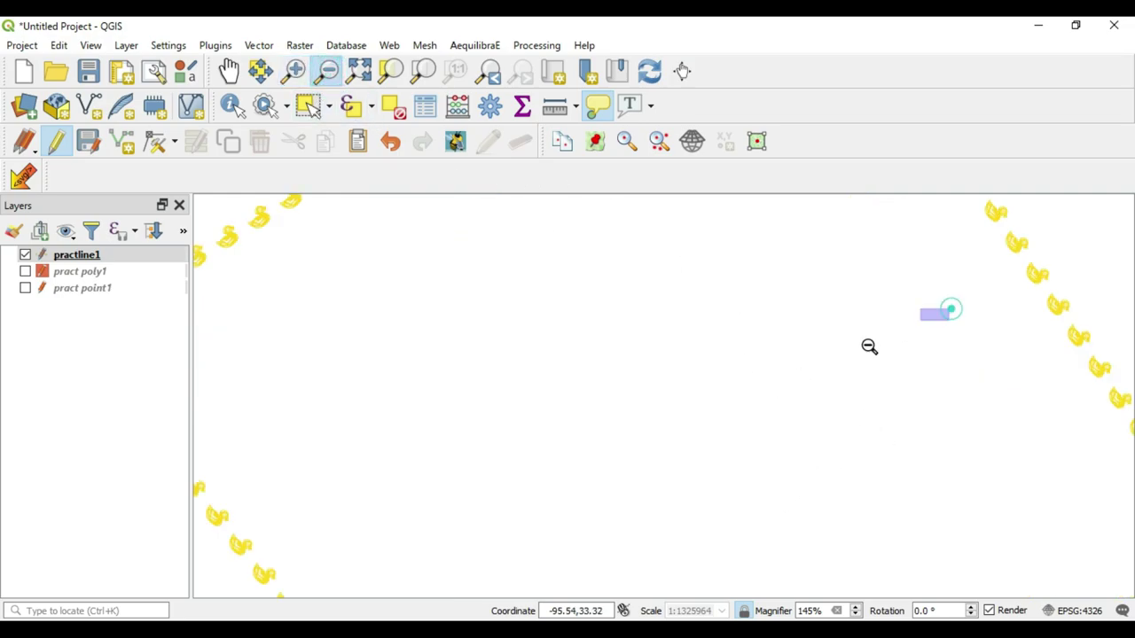
drag(743, 299, 463, 475)
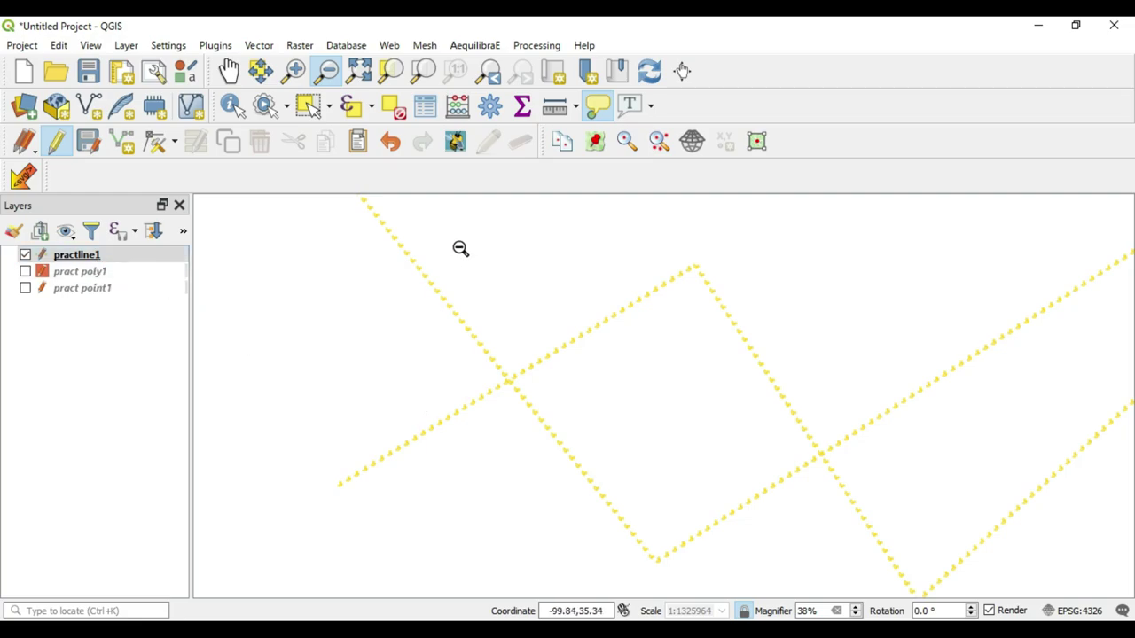
click(230, 73)
mouse_move(601, 388)
mouse_down()
mouse_move(329, 389)
mouse_move(539, 445)
mouse_move(517, 399)
mouse_up()
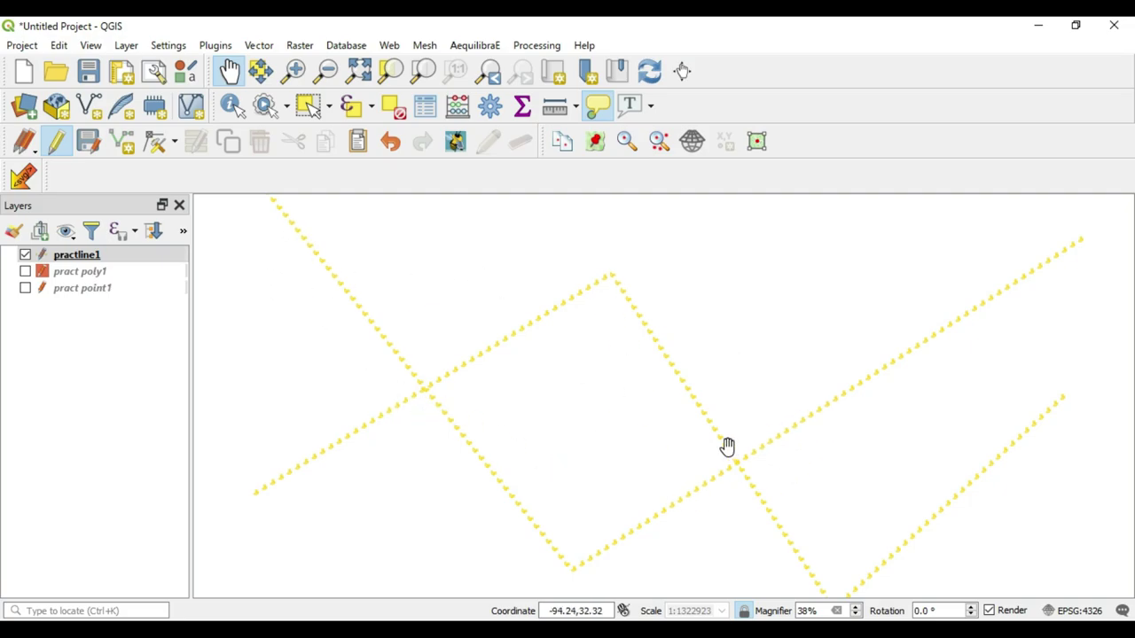
- Review practline1's Marker line and SVG marker settings, then close properties without changes
click(96, 252)
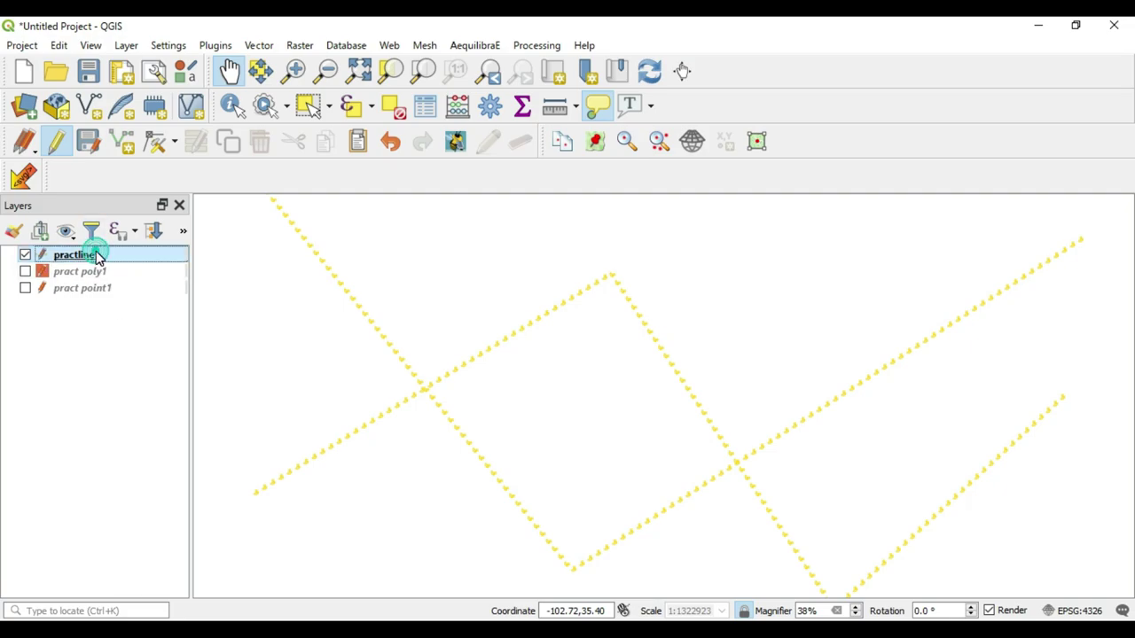
double_click(96, 252)
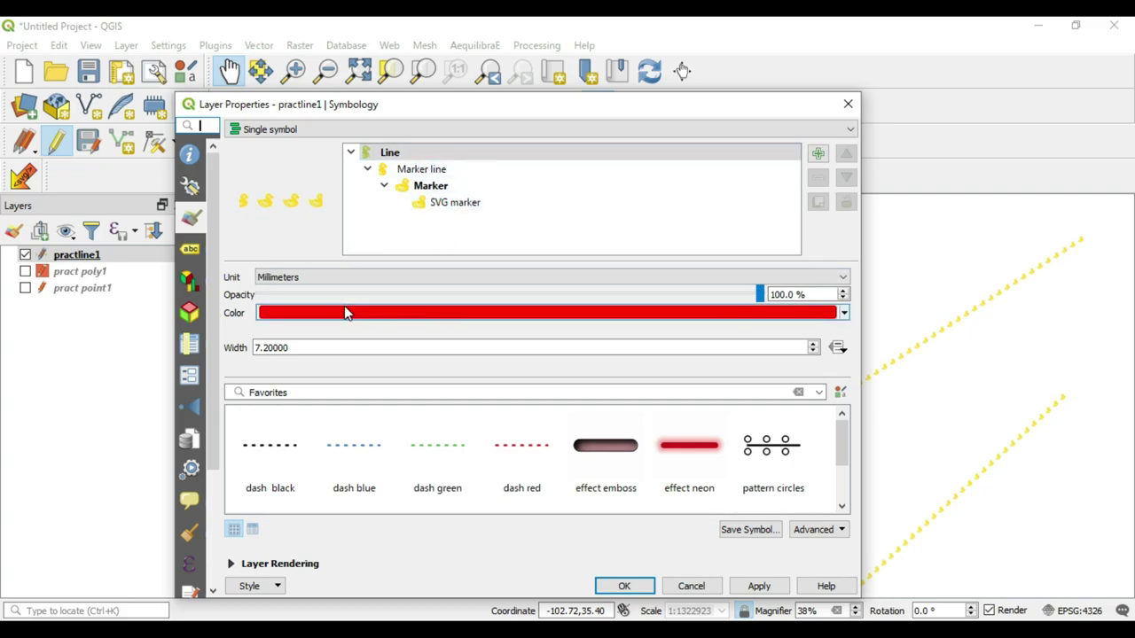
click(430, 168)
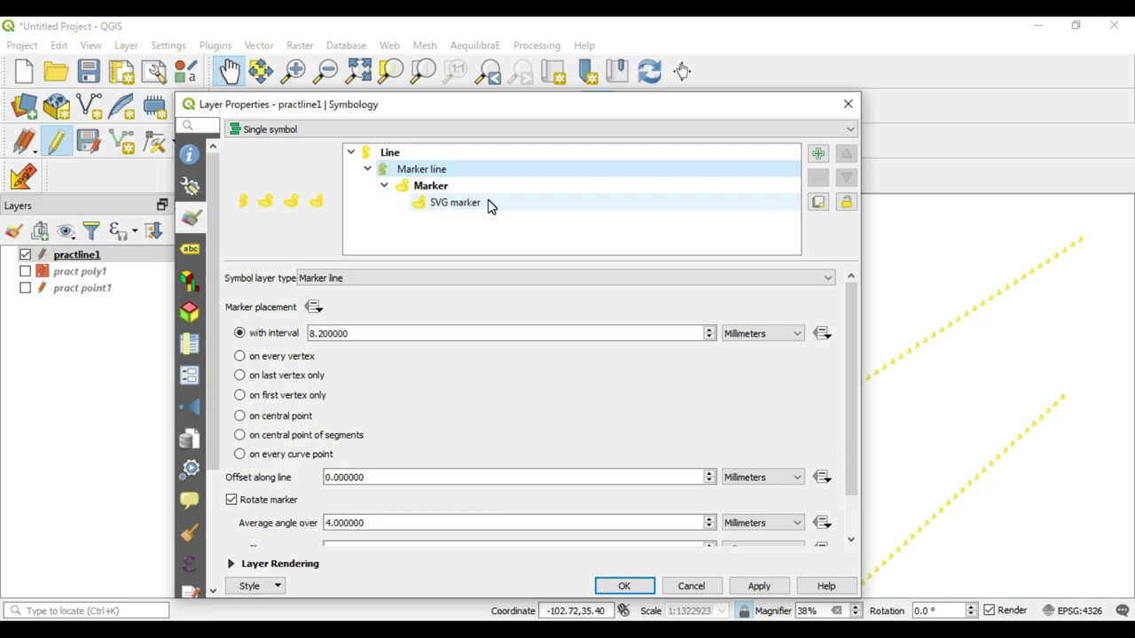
click(493, 203)
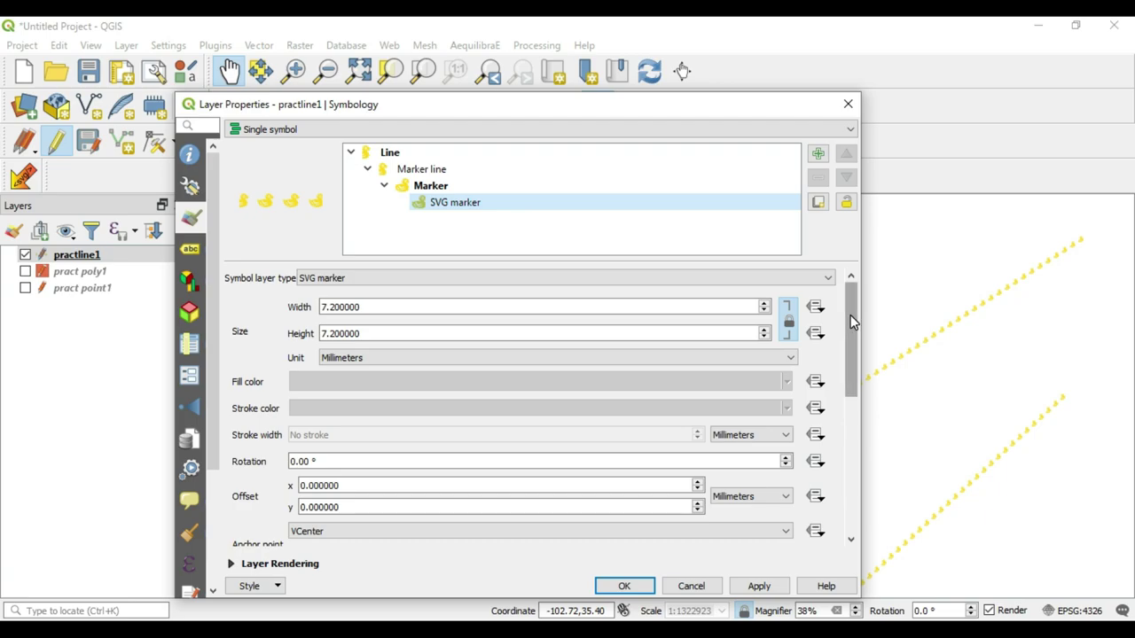
mouse_move(850, 314)
mouse_down()
mouse_move(854, 447)
mouse_move(861, 263)
mouse_up()
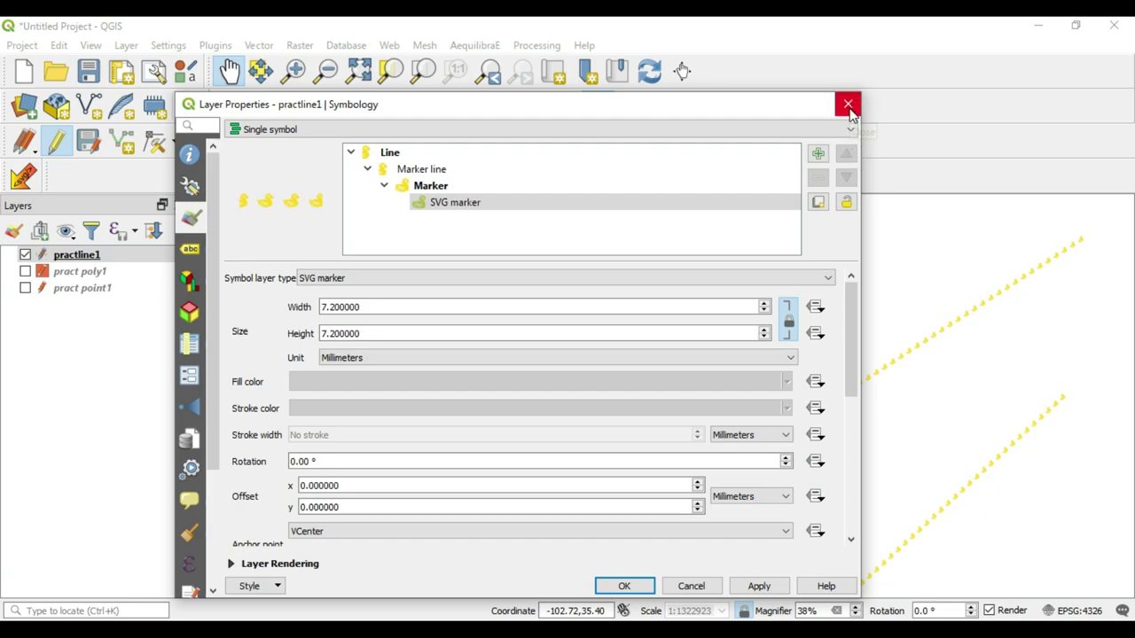
click(848, 105)
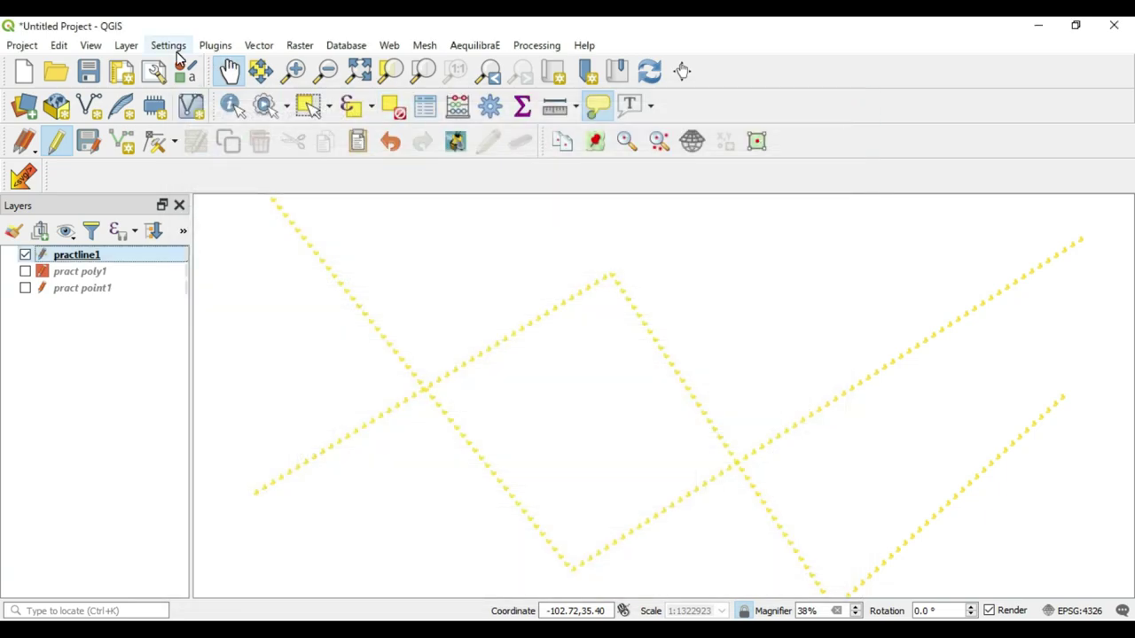
- Open the Options window on the System page to view the five SVG search folders
click(167, 46)
mouse_move(167, 45)
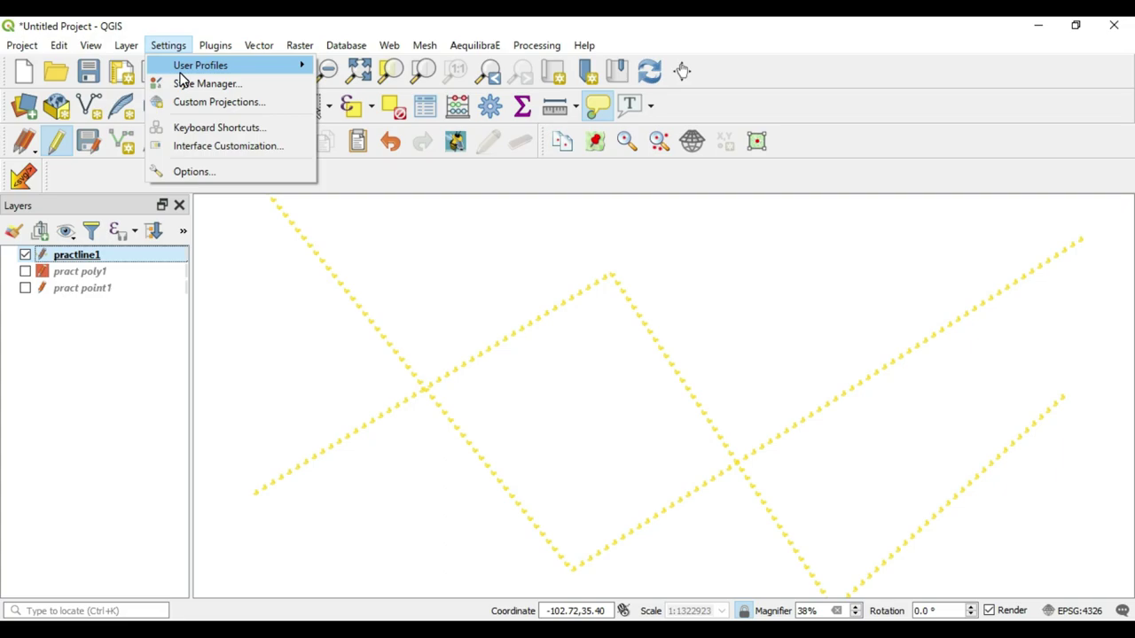
click(205, 171)
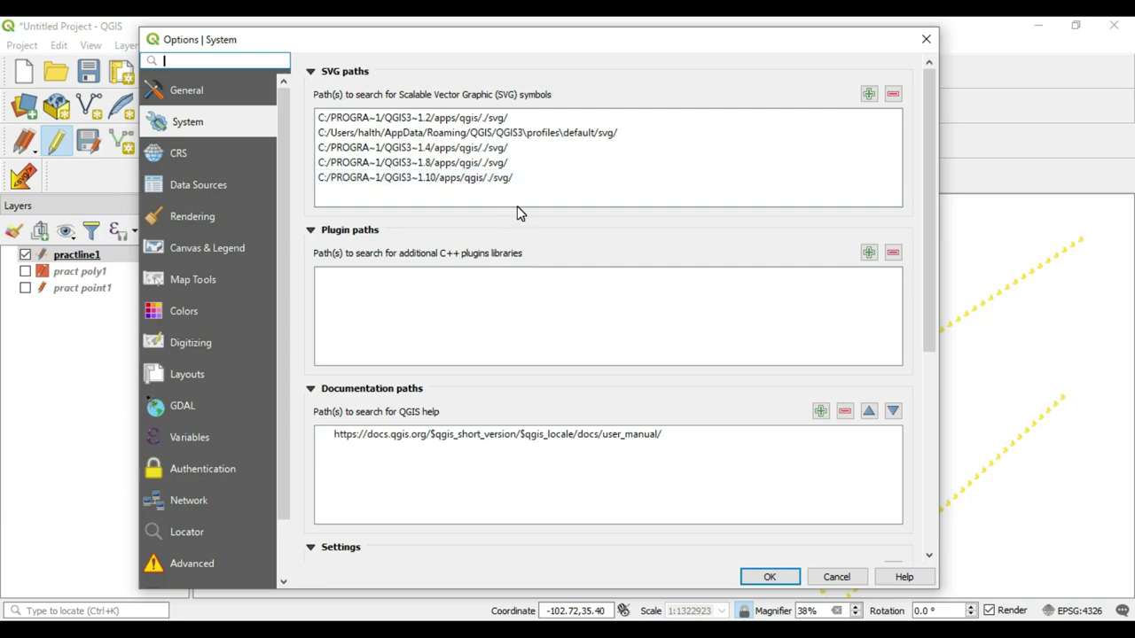
- Add the Rubber-Duck-SVG folder as an SVG search path, then reopen practline1's symbology
click(869, 95)
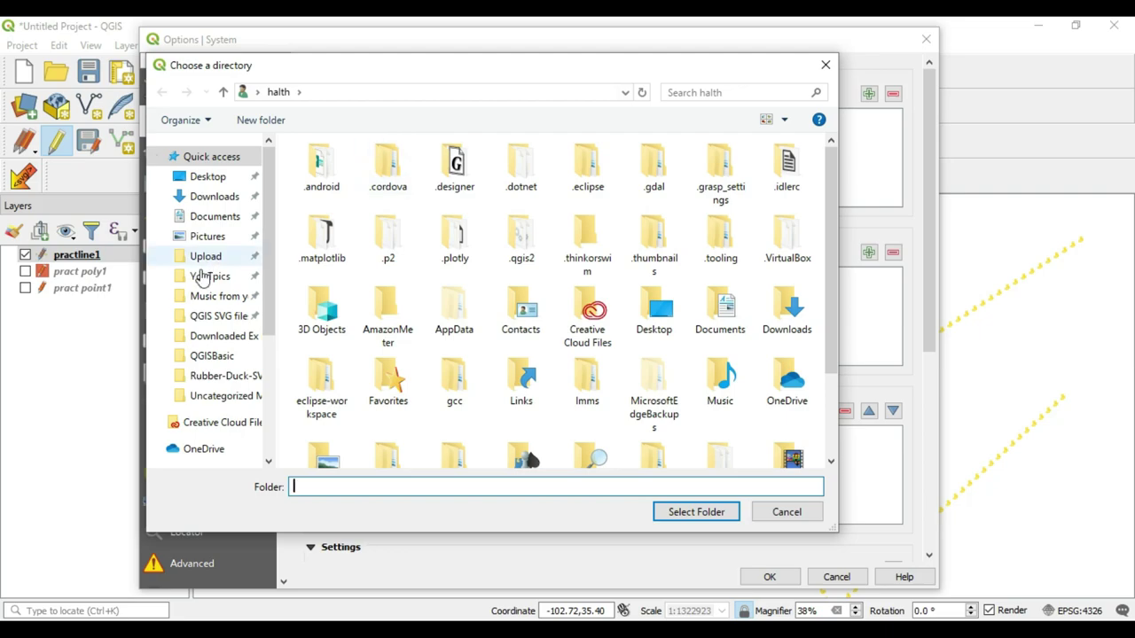
click(231, 379)
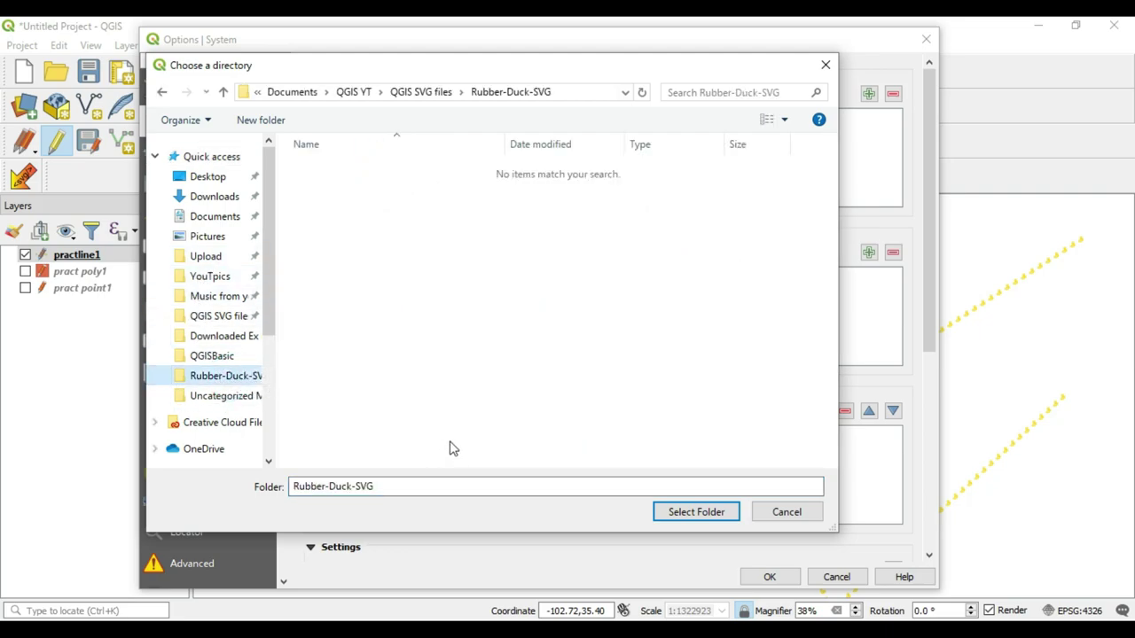
click(421, 94)
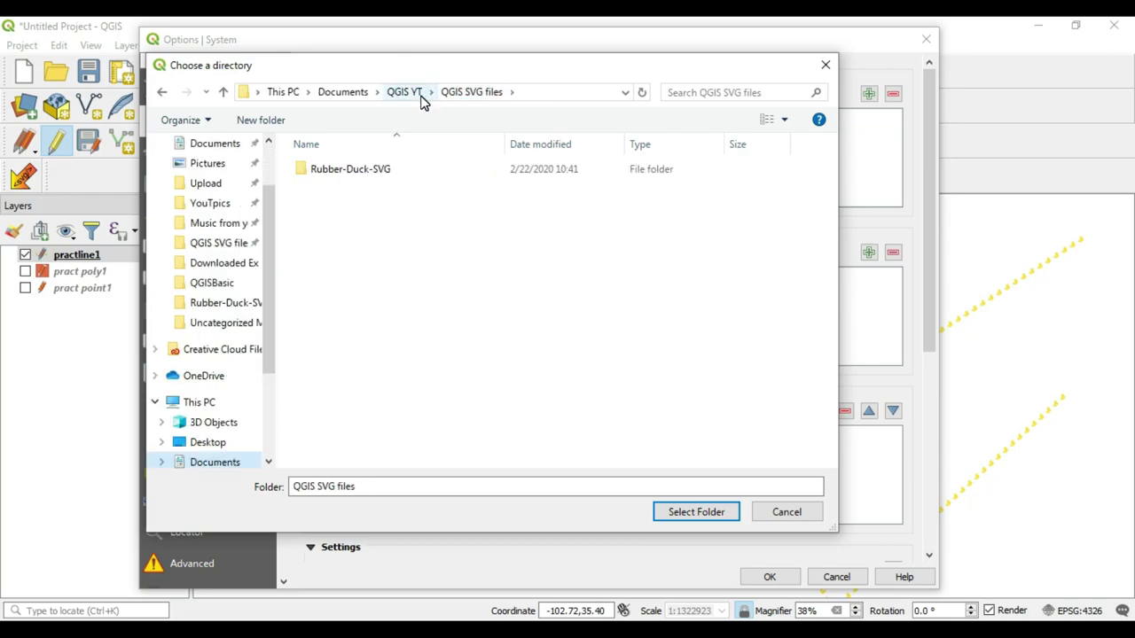
click(472, 94)
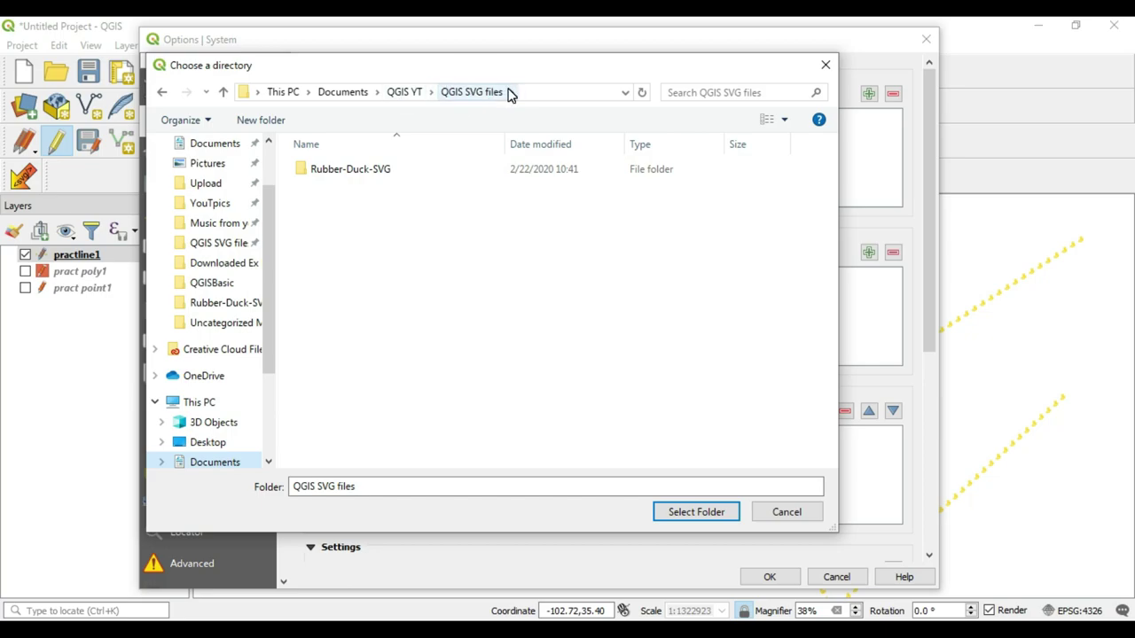
click(379, 173)
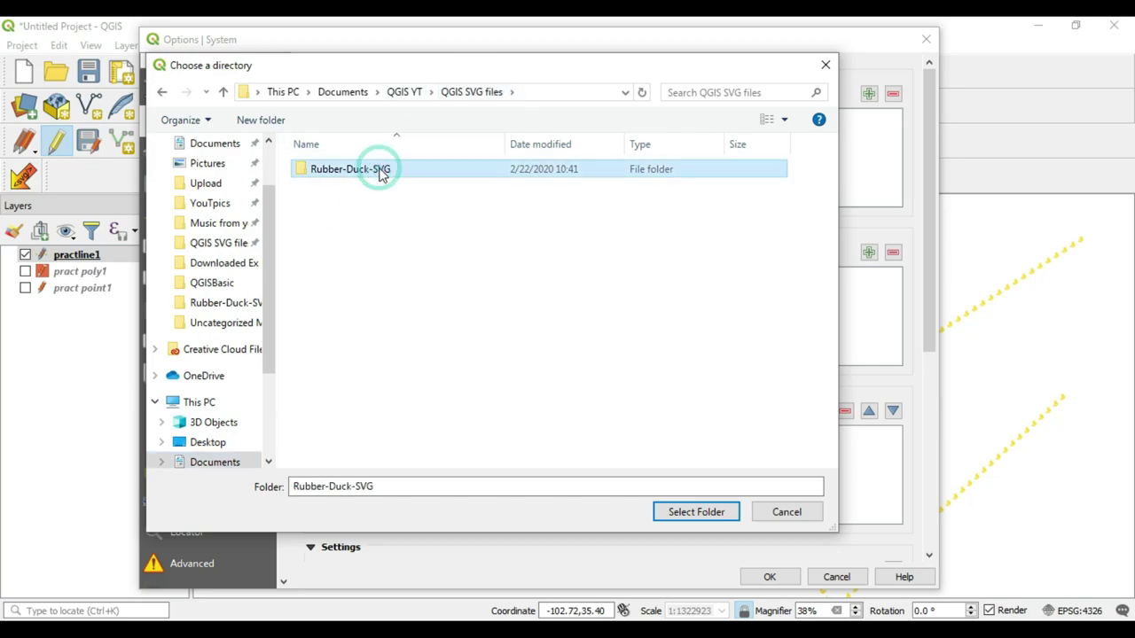
click(696, 512)
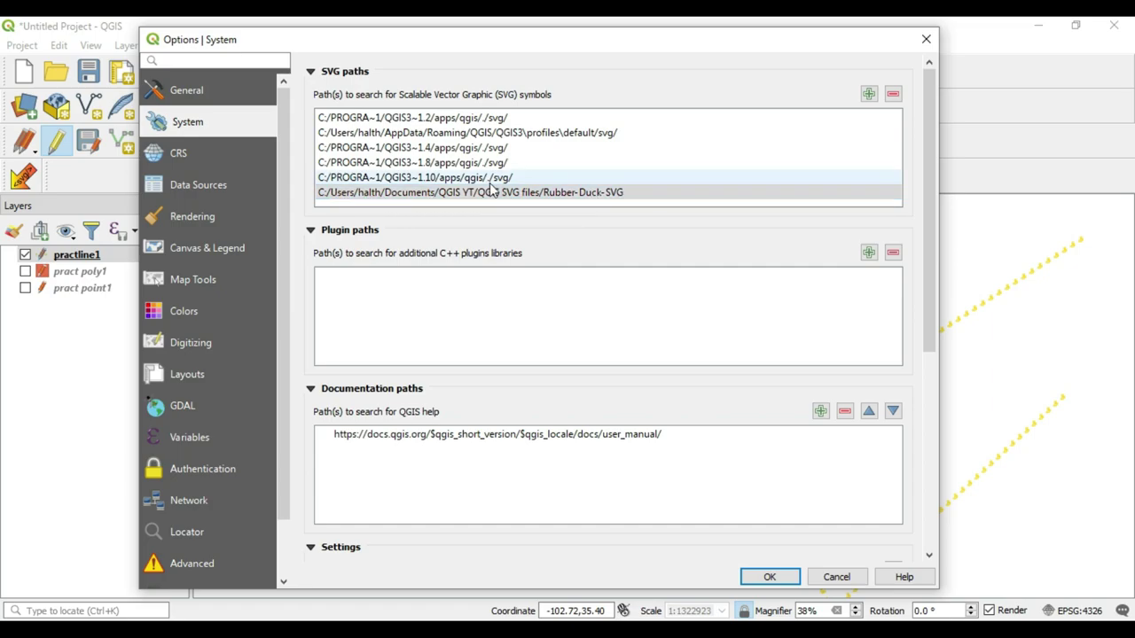
click(769, 577)
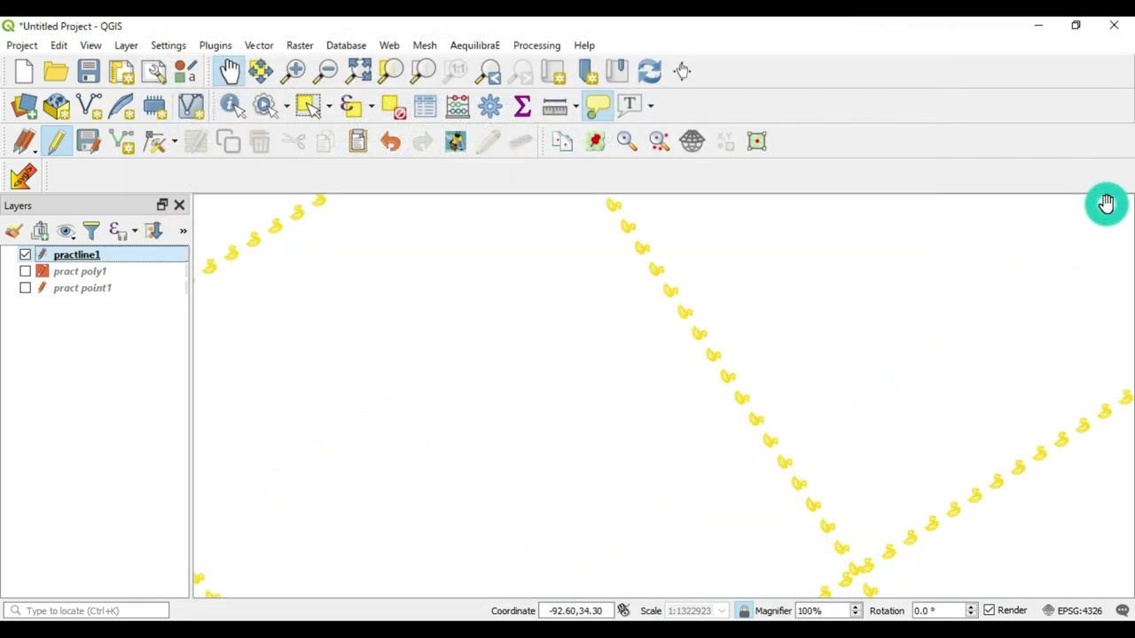
double_click(102, 255)
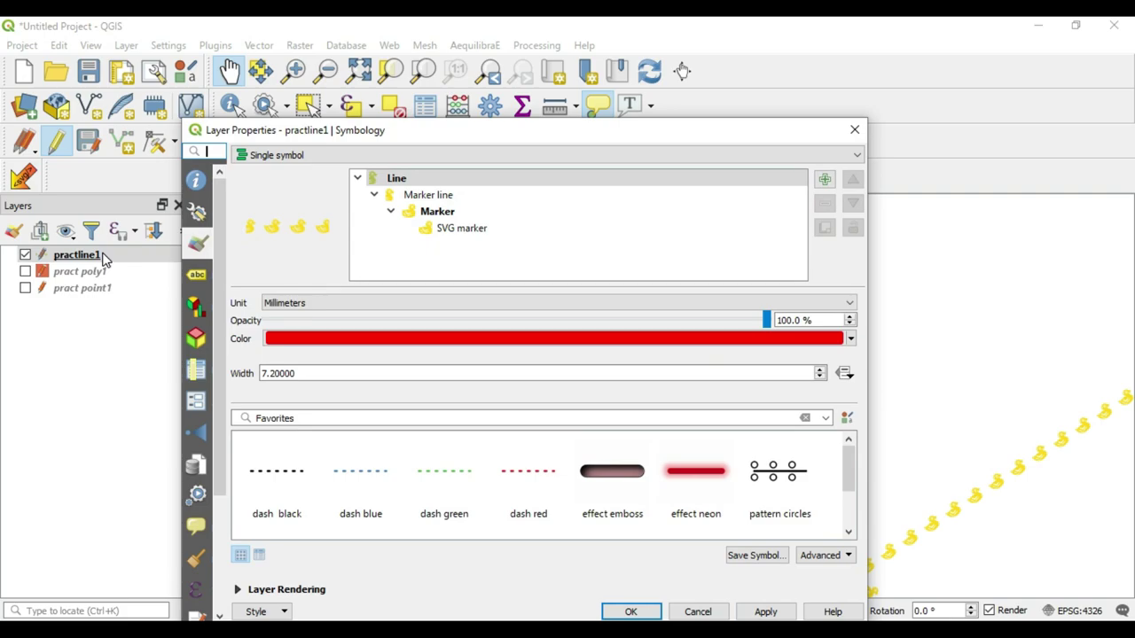
- Set practline1's SVG marker to the Rubber-Duck-SVG duck image at 7.2 mm
click(459, 228)
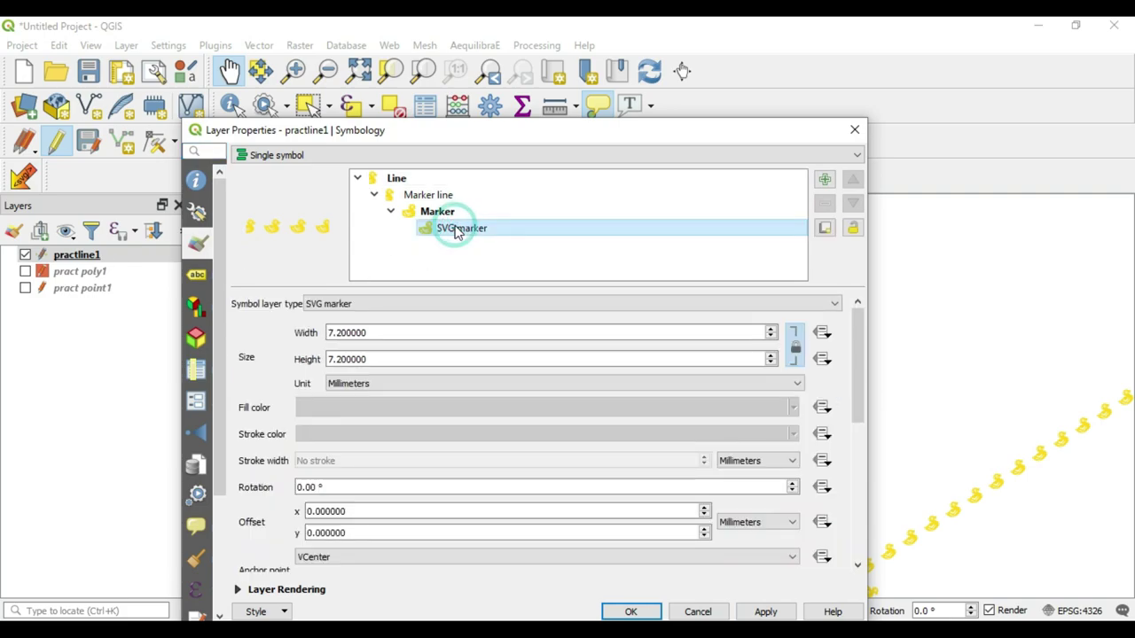
drag(860, 348, 843, 475)
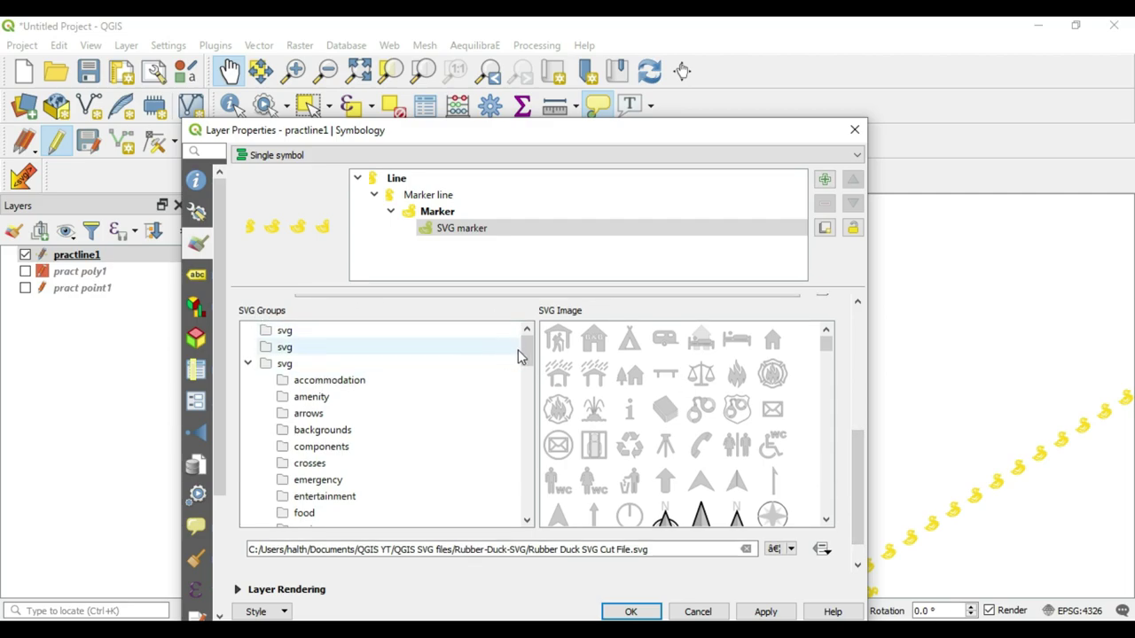
drag(528, 352, 529, 479)
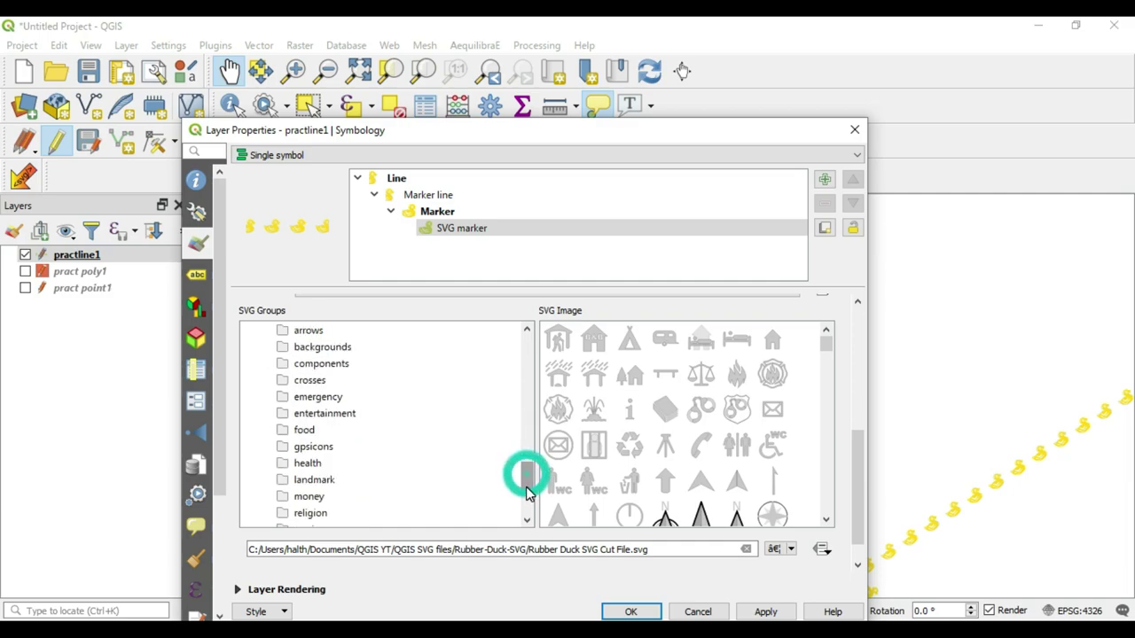
drag(529, 479, 525, 535)
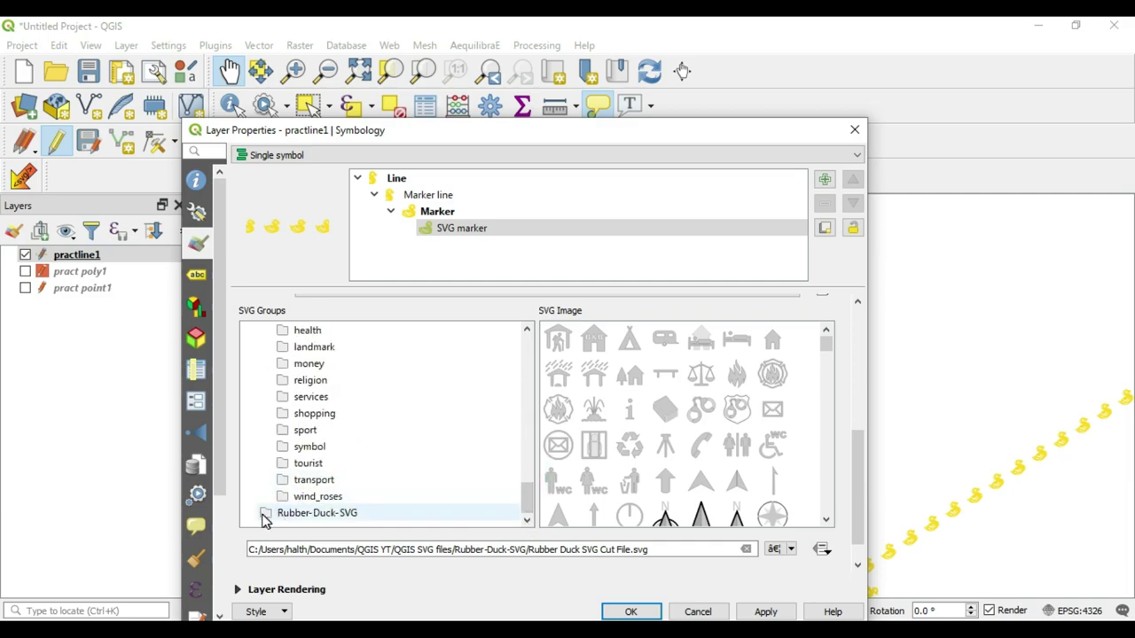
click(329, 520)
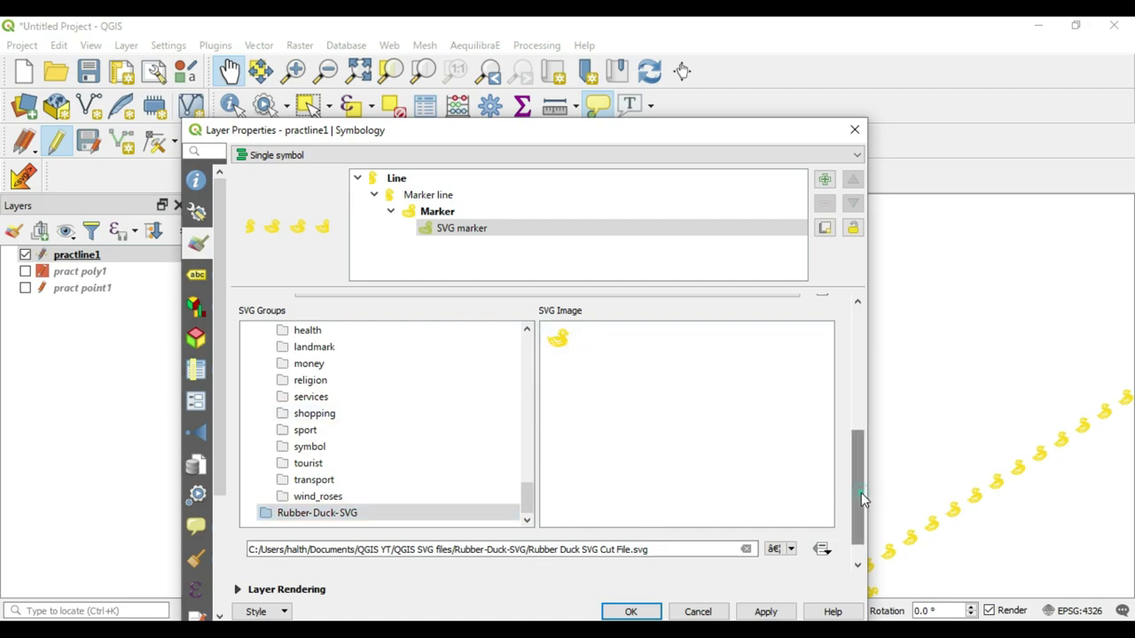
drag(861, 493, 863, 237)
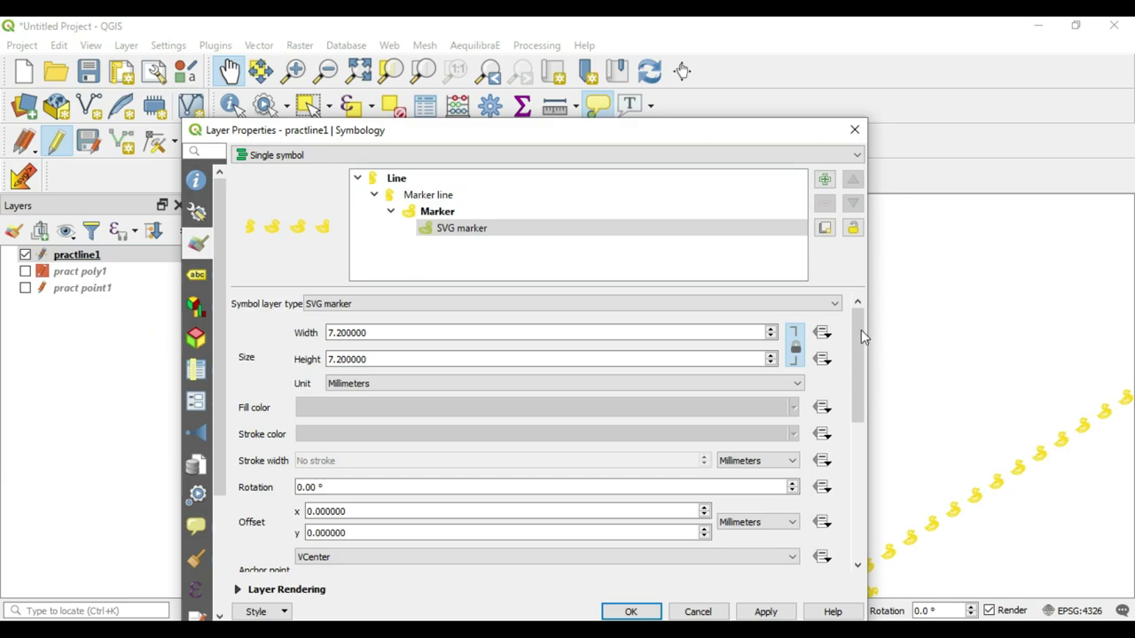
drag(853, 333, 856, 466)
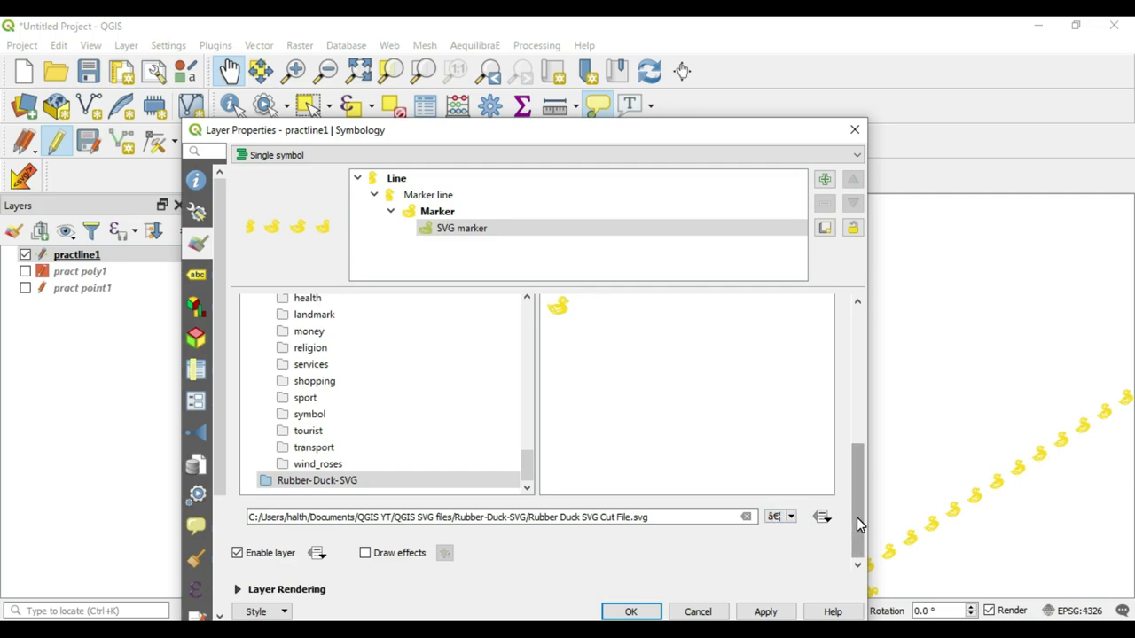
drag(856, 517, 863, 281)
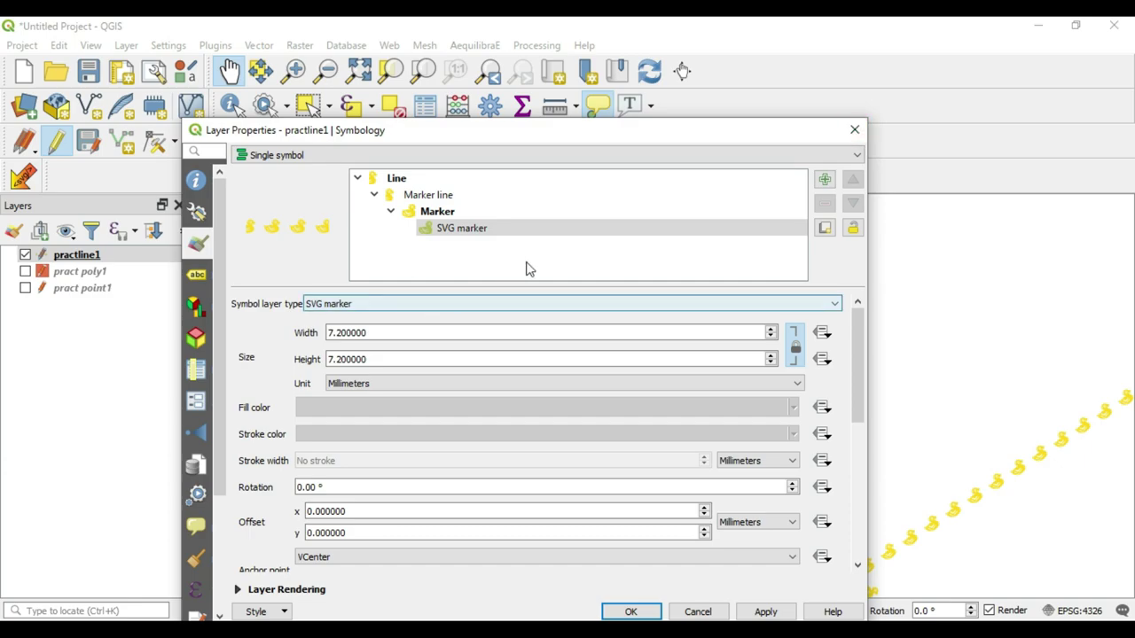
- Close the line layer properties and turn on the pract poly1 layer
click(853, 130)
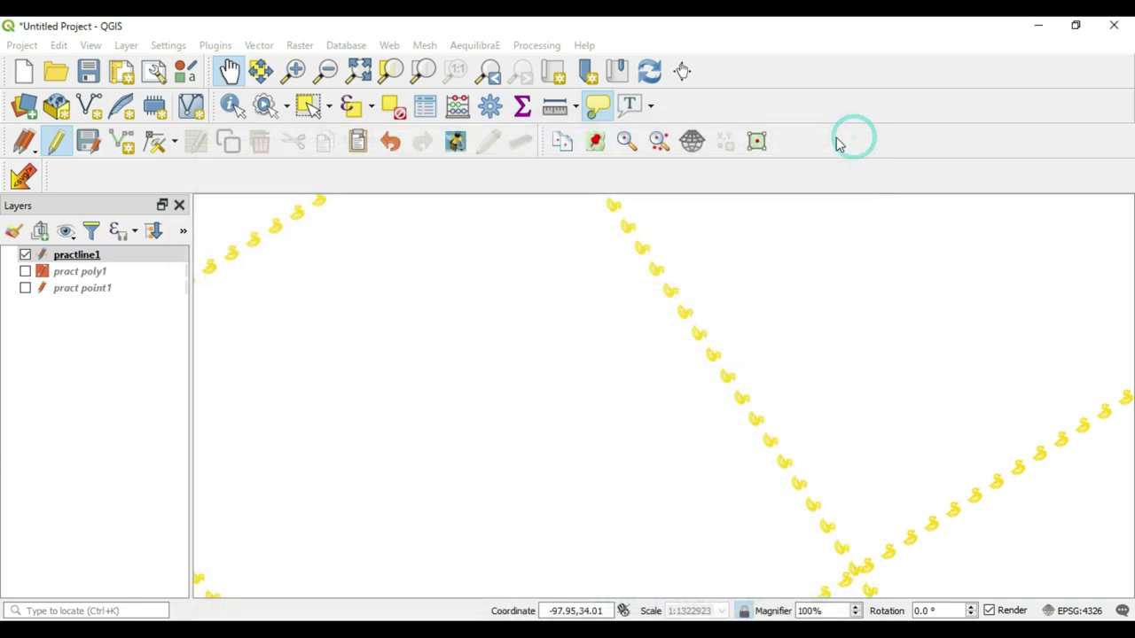
click(101, 278)
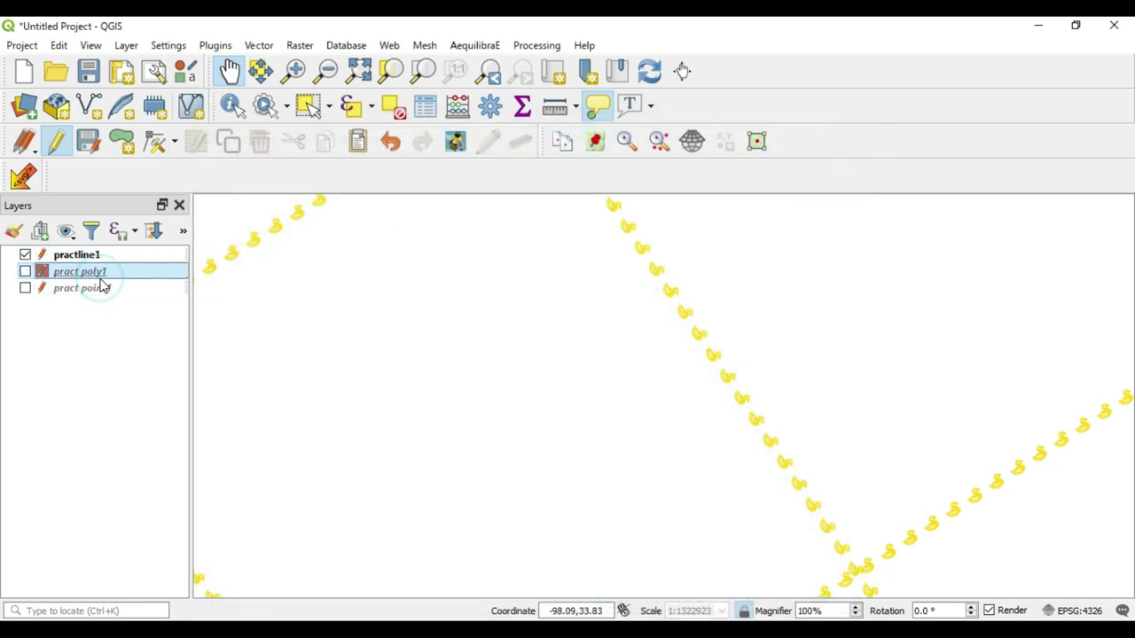
click(26, 272)
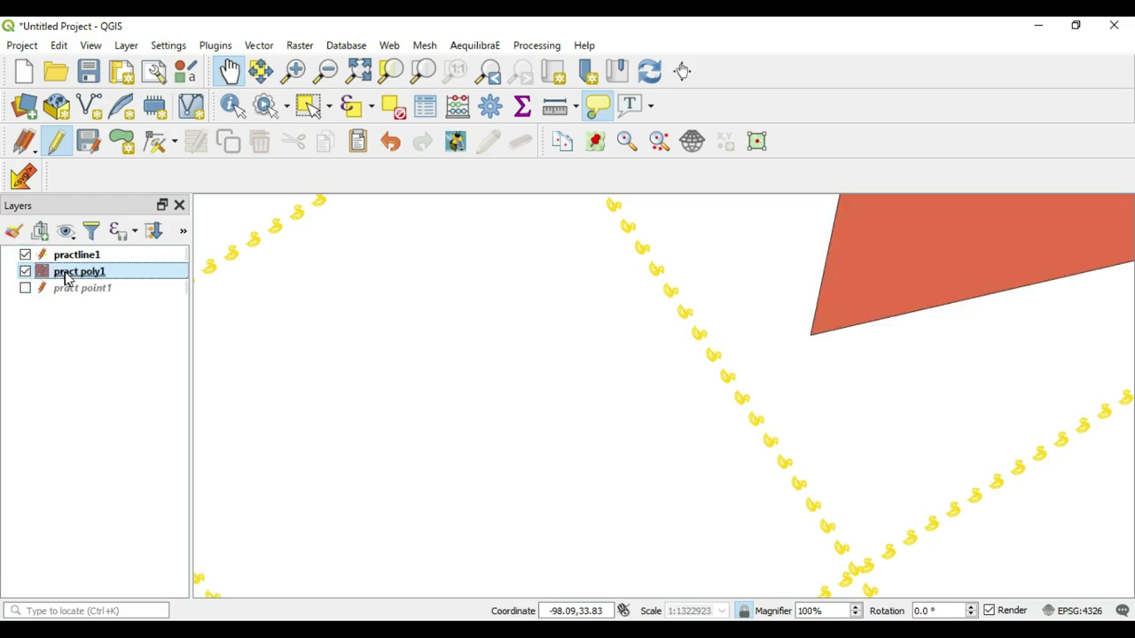
- Zoom out until both pract poly1 polygons are in view
click(326, 71)
drag(586, 302, 712, 411)
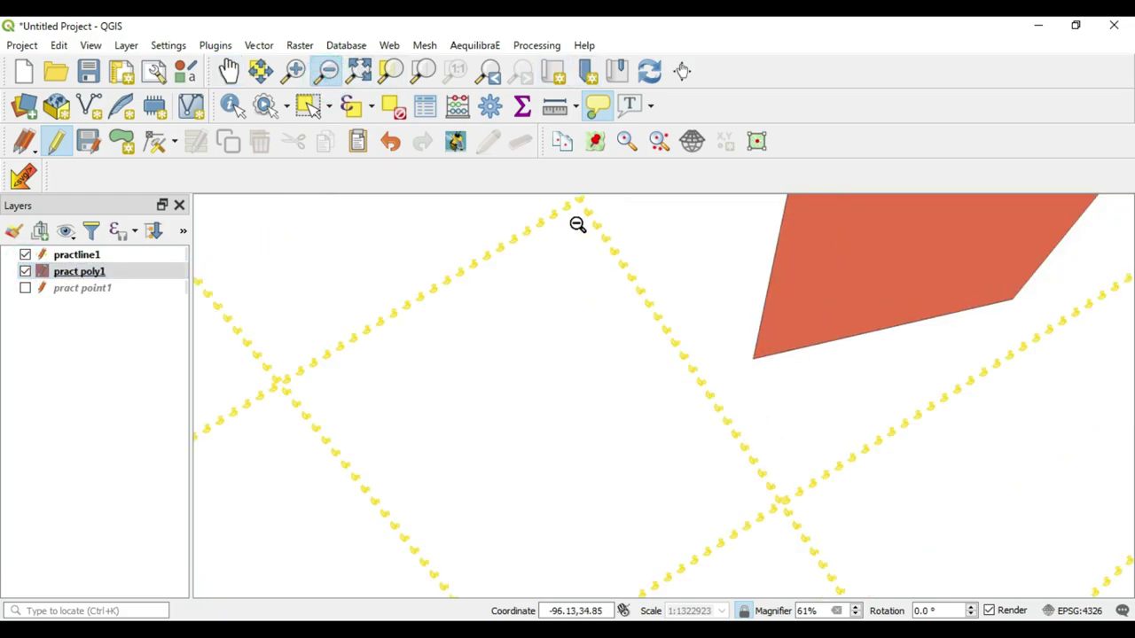
mouse_move(578, 225)
mouse_down()
mouse_move(765, 385)
mouse_move(979, 475)
mouse_up()
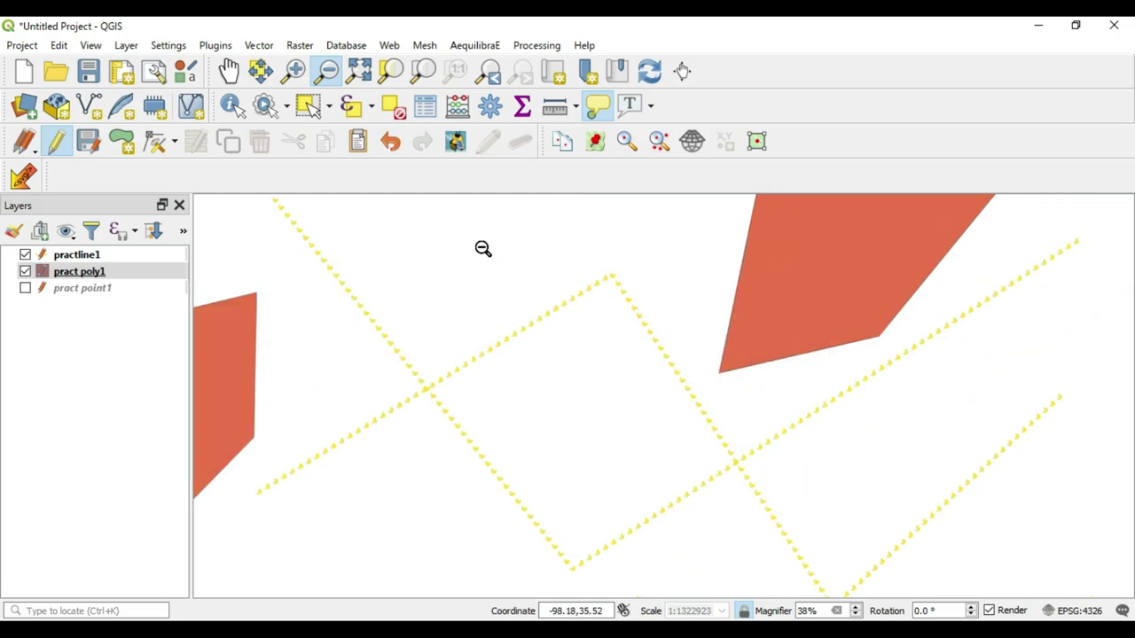
drag(483, 248, 764, 564)
mouse_move(335, 257)
mouse_down()
mouse_move(760, 572)
mouse_move(750, 562)
mouse_up()
drag(450, 259, 833, 502)
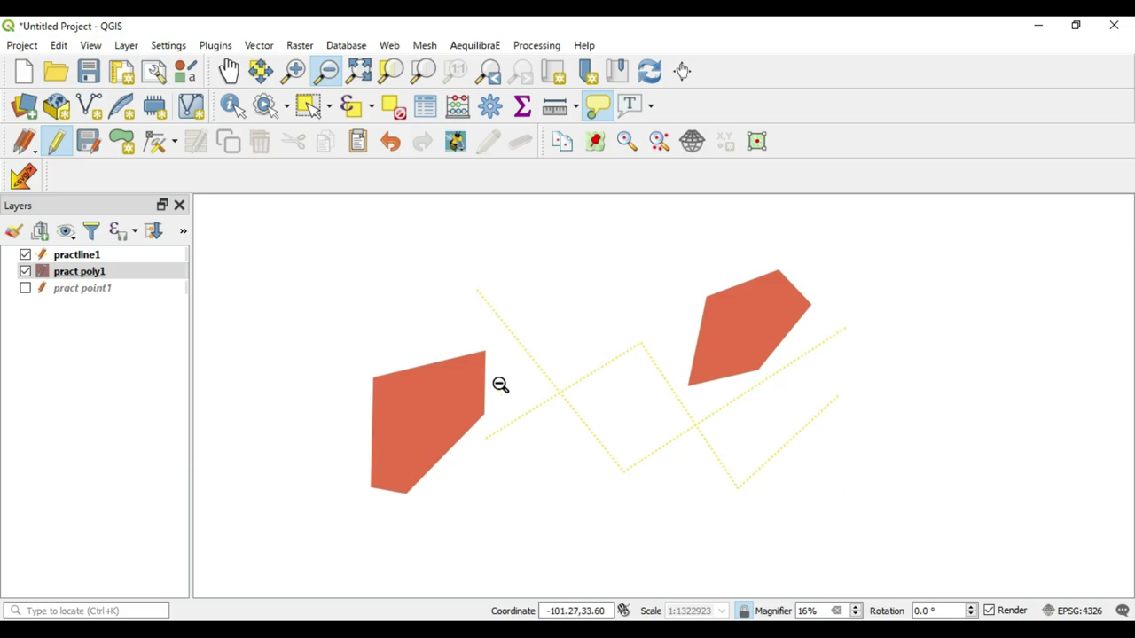
- Change pract poly1's simple fill to an SVG fill using the Rubber-Duck-SVG duck image
double_click(83, 274)
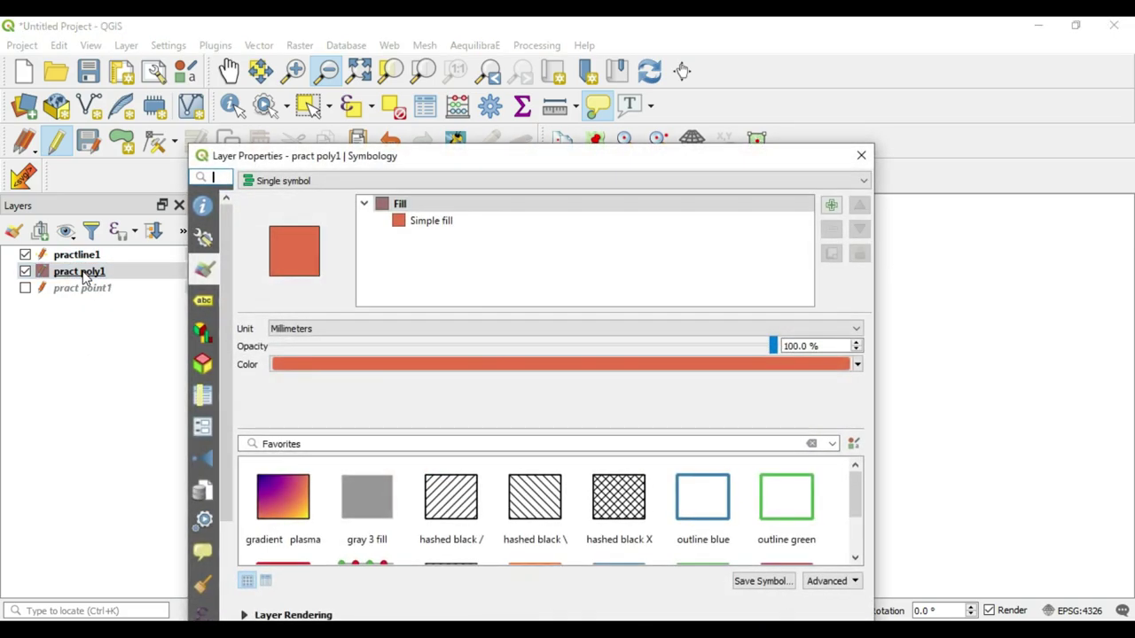
click(447, 221)
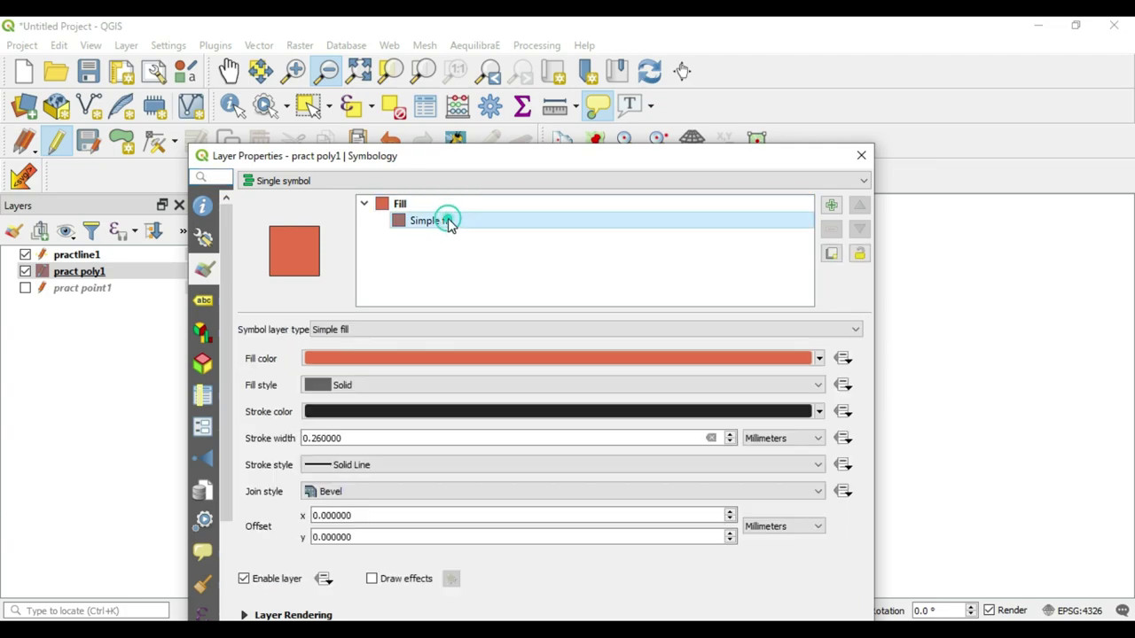
click(441, 331)
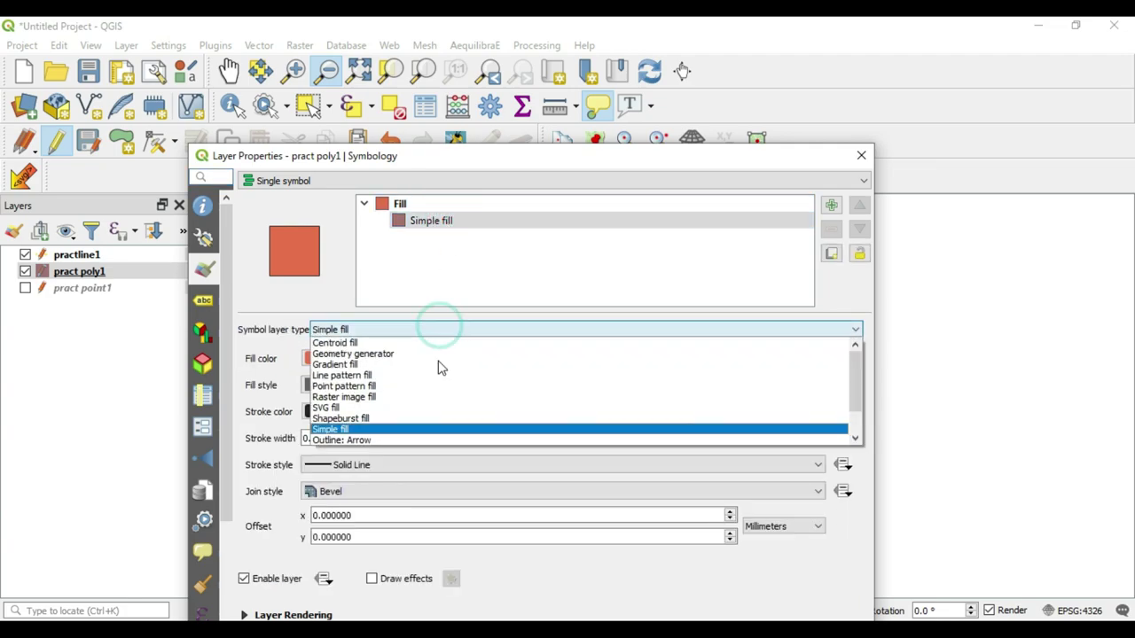
click(393, 409)
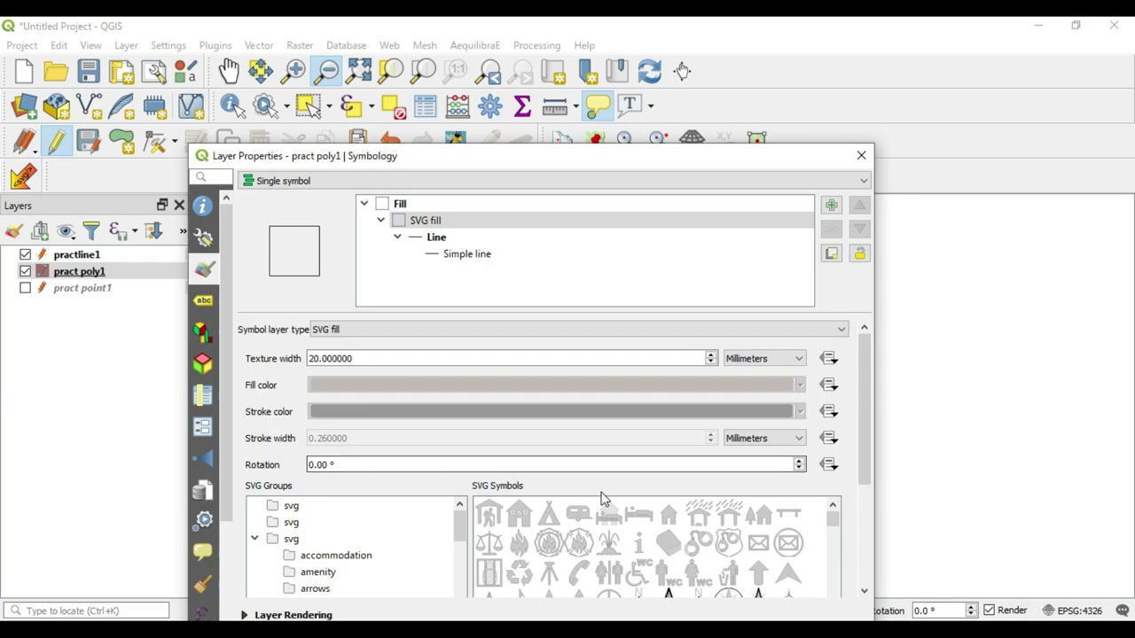
drag(868, 364, 876, 560)
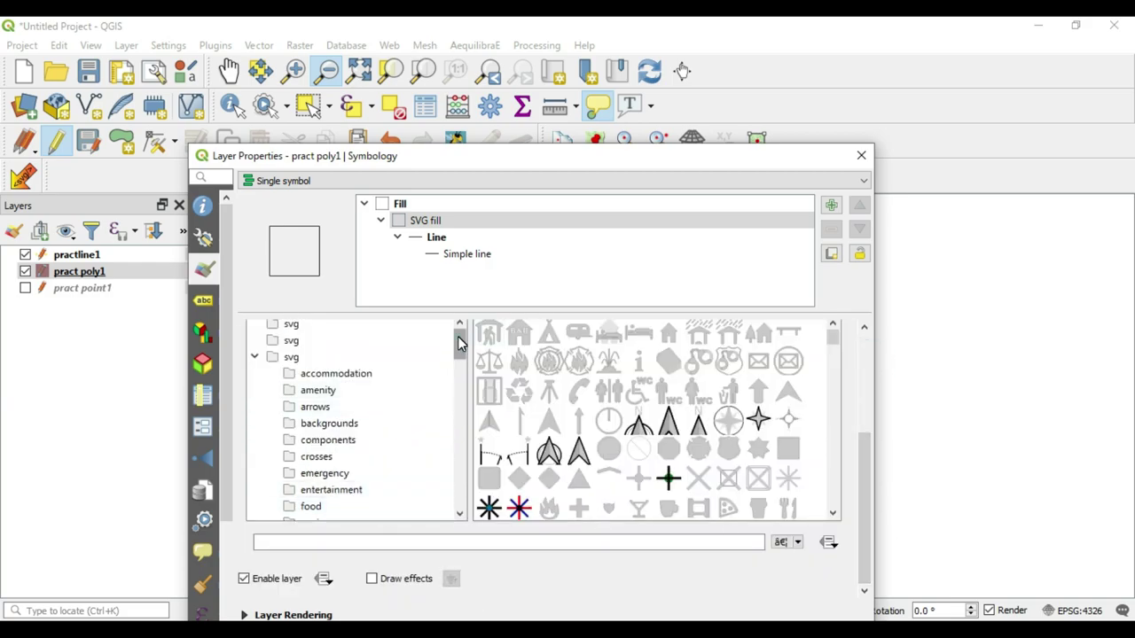
drag(459, 344, 459, 492)
click(350, 506)
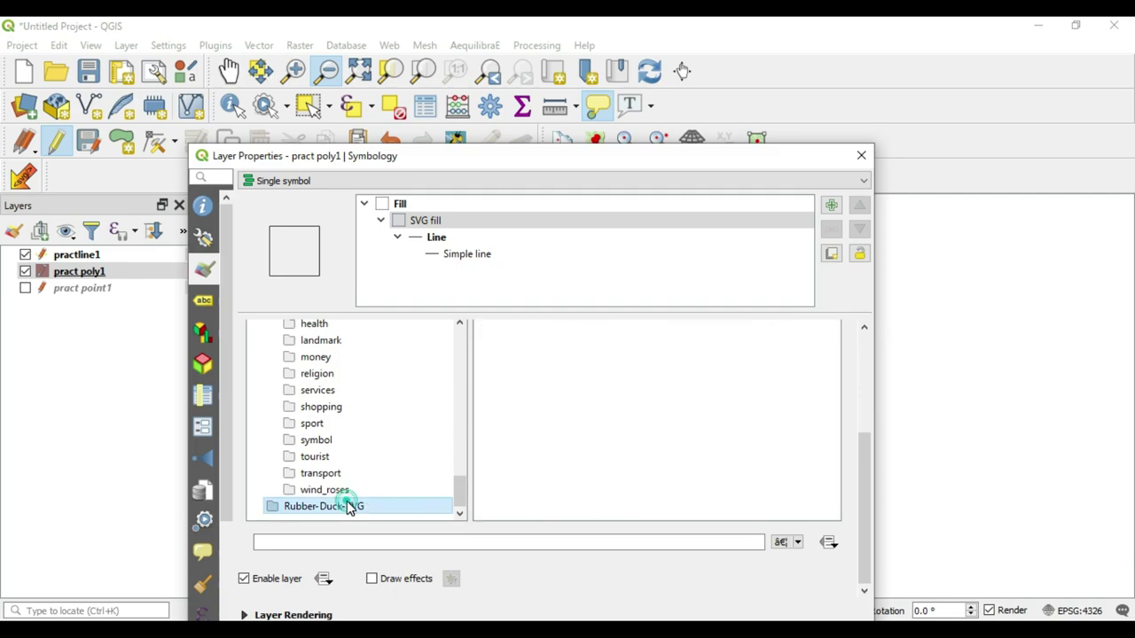
click(485, 342)
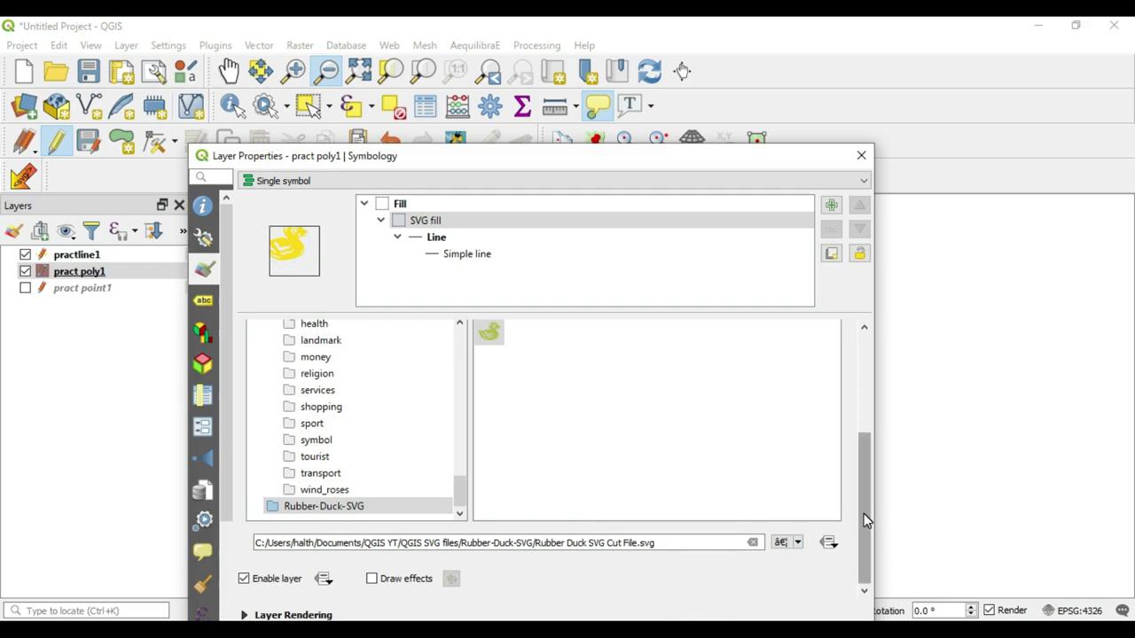
drag(864, 513, 862, 411)
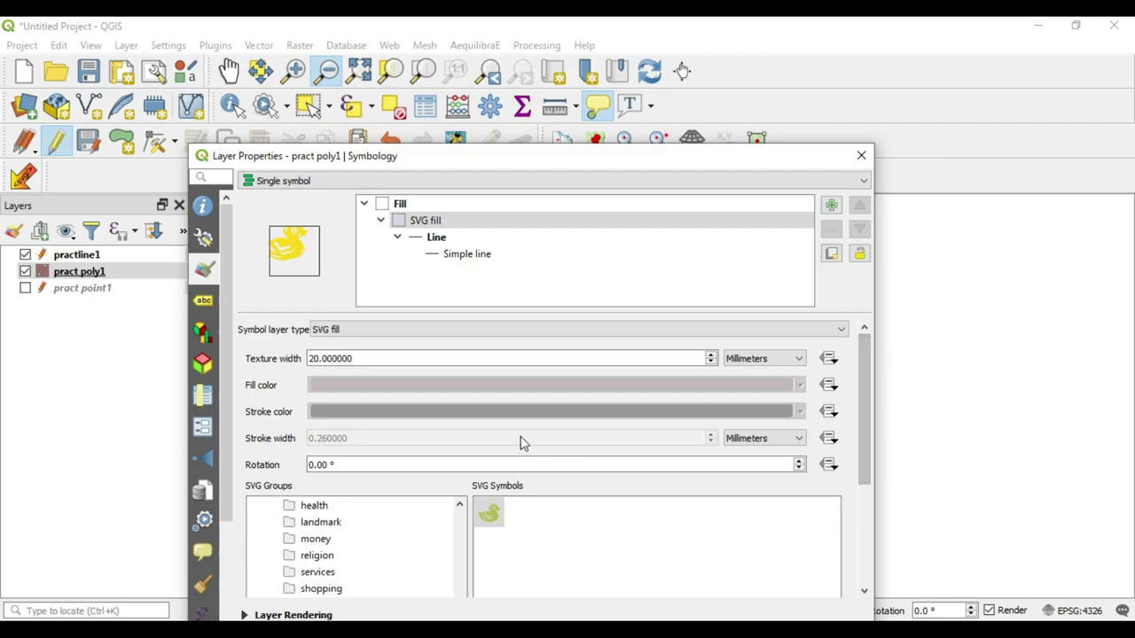
- Raise the duck fill's texture width to 25.6 mm
click(322, 359)
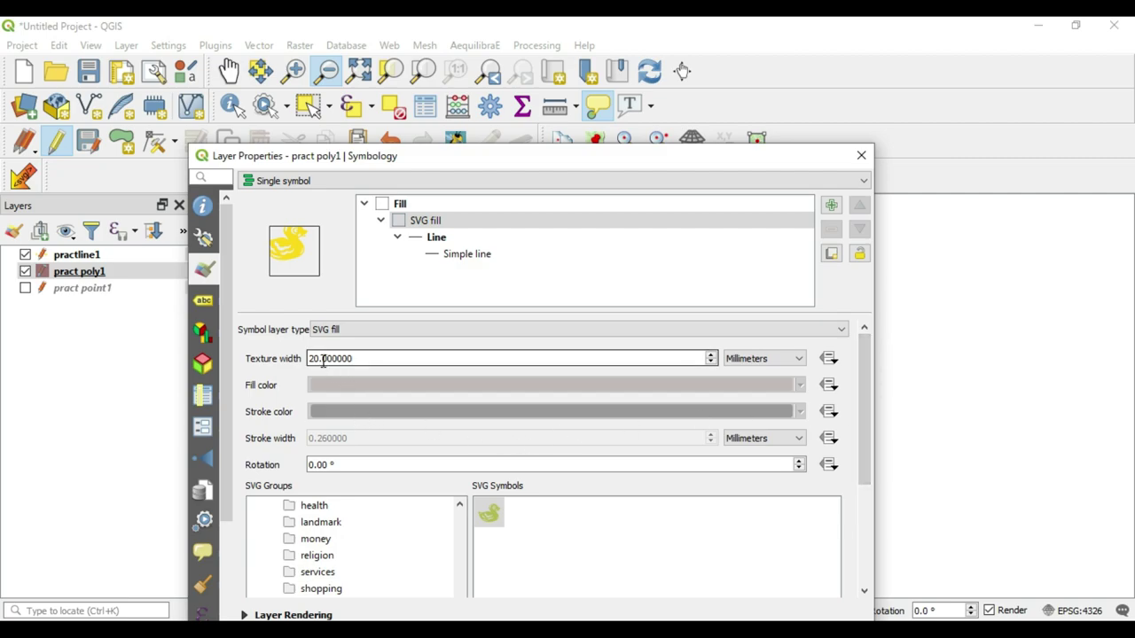
click(714, 353)
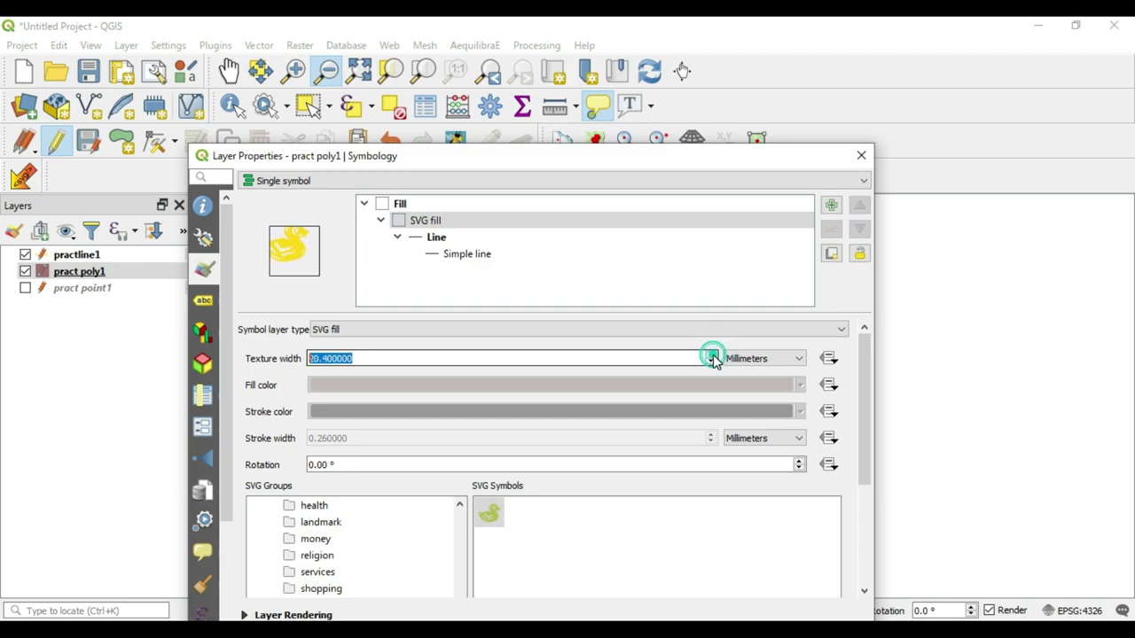
click(714, 355)
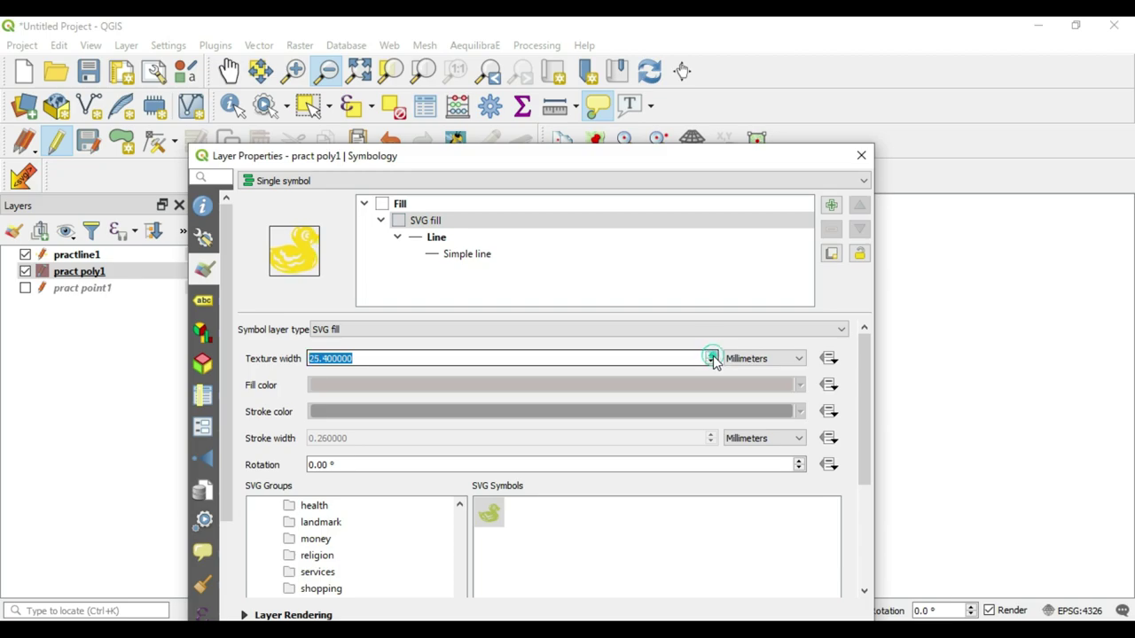
click(713, 356)
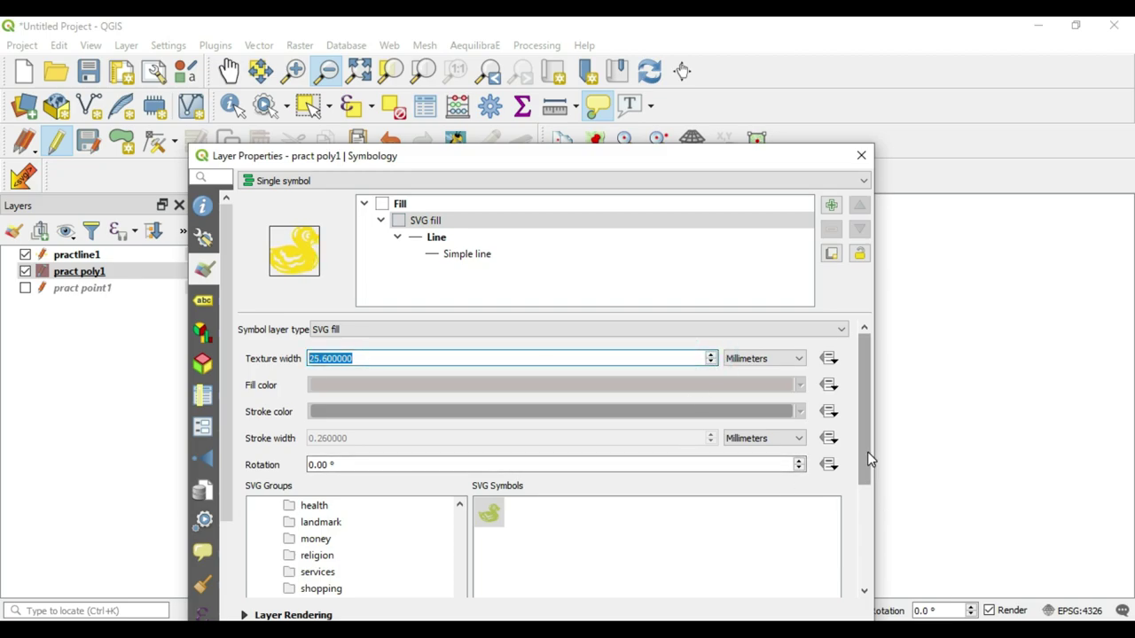
mouse_move(868, 450)
mouse_down()
mouse_move(860, 557)
mouse_move(862, 462)
mouse_up()
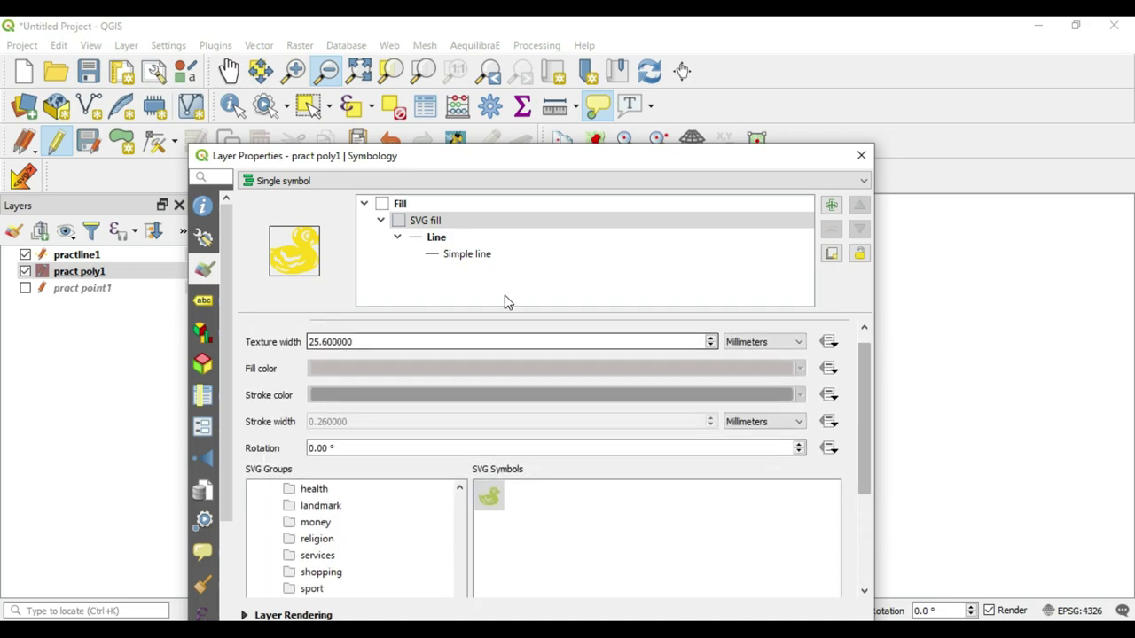
- Review the outline line settings, then apply and close the polygon style
click(475, 257)
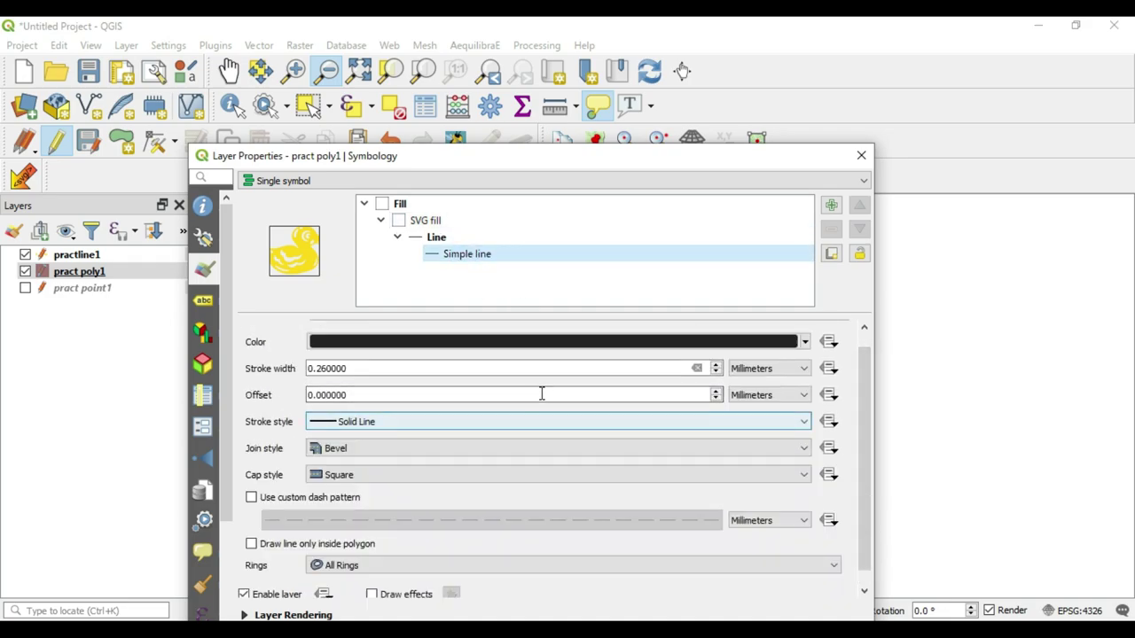
click(443, 237)
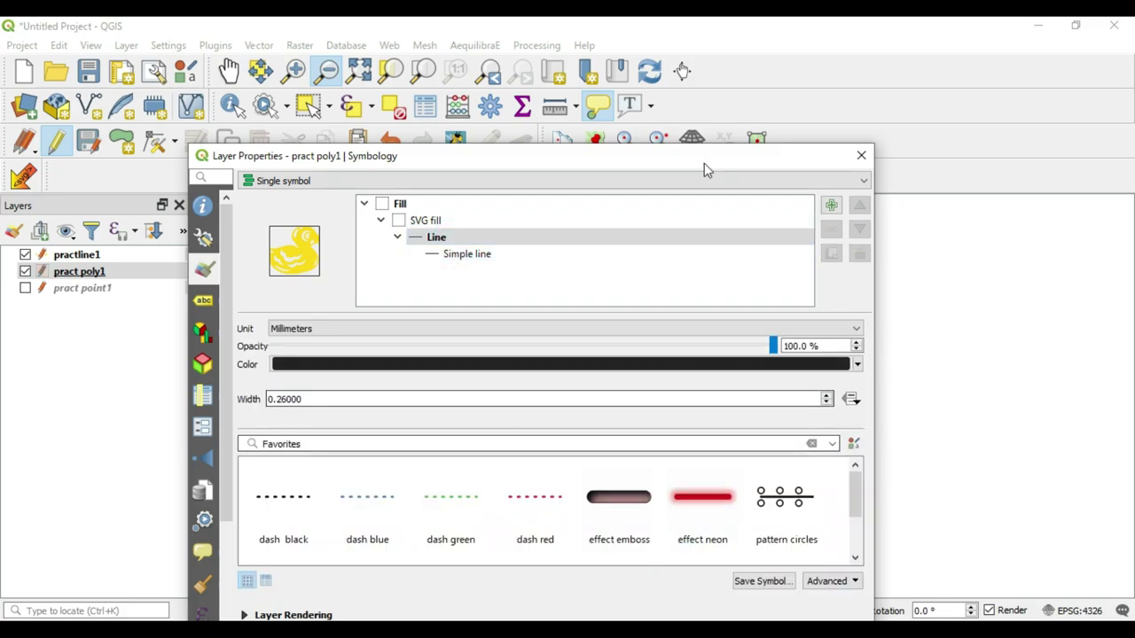
mouse_move(705, 164)
mouse_down()
mouse_move(279, 266)
mouse_move(431, 132)
mouse_move(511, 127)
mouse_move(460, 137)
mouse_move(484, 106)
mouse_up()
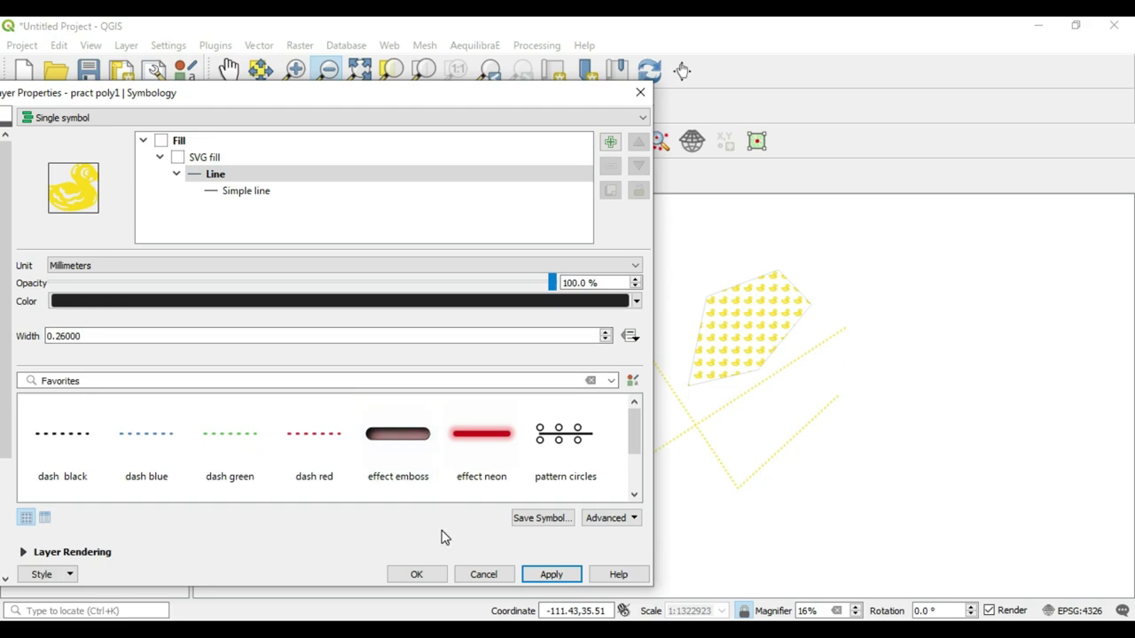
click(548, 580)
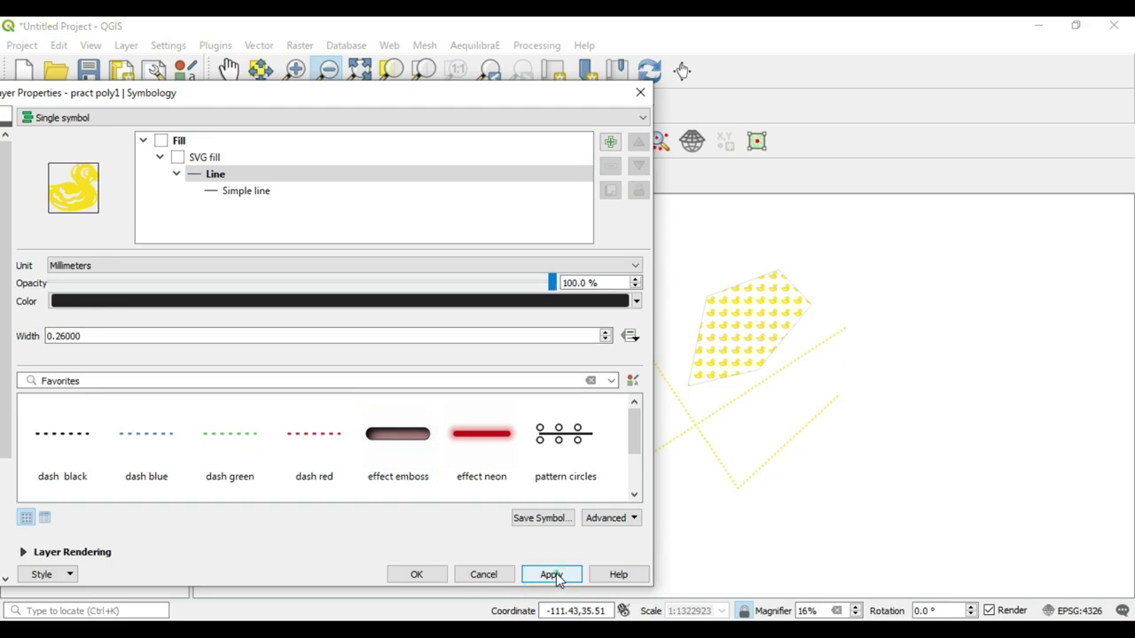
click(417, 574)
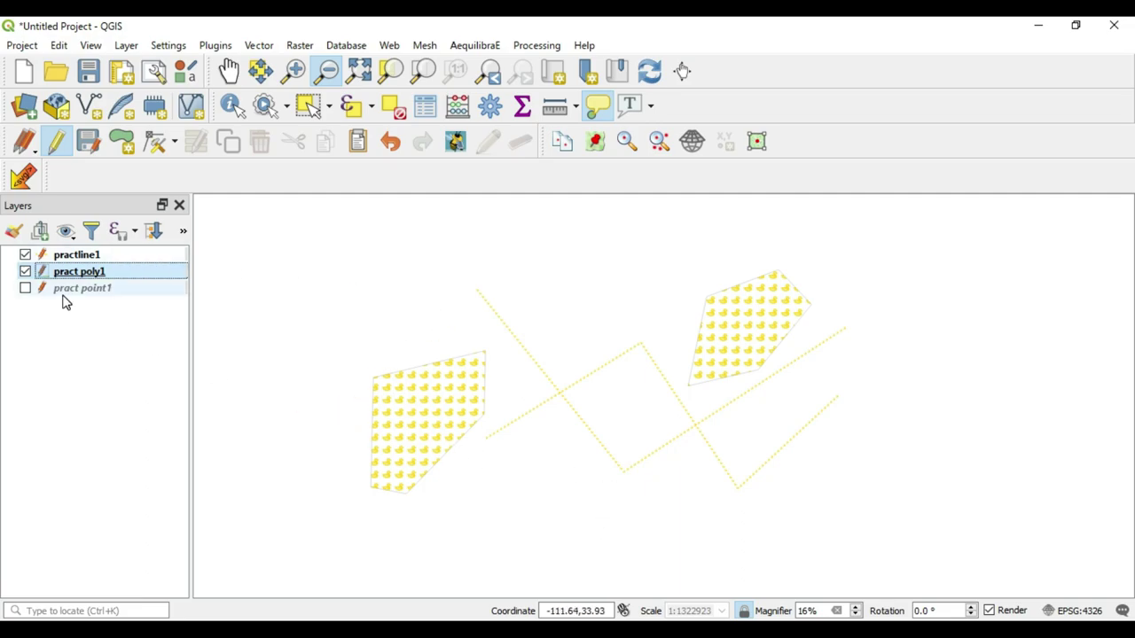
- Show pract point1 and switch its simple marker to an SVG marker sized in millimetres
click(26, 289)
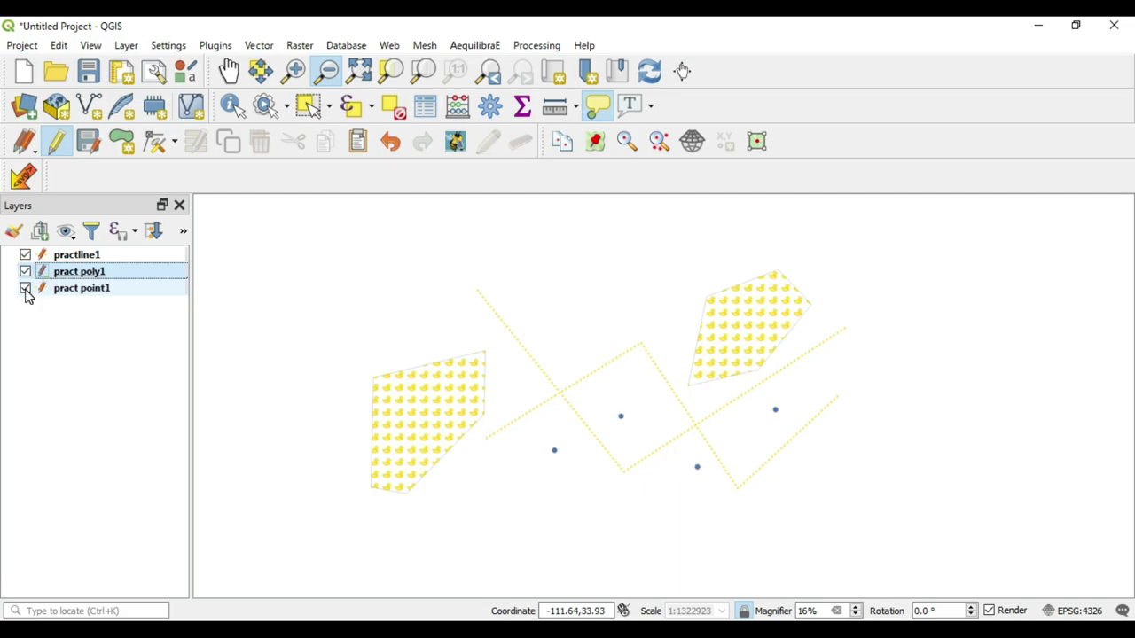
click(100, 291)
double_click(100, 291)
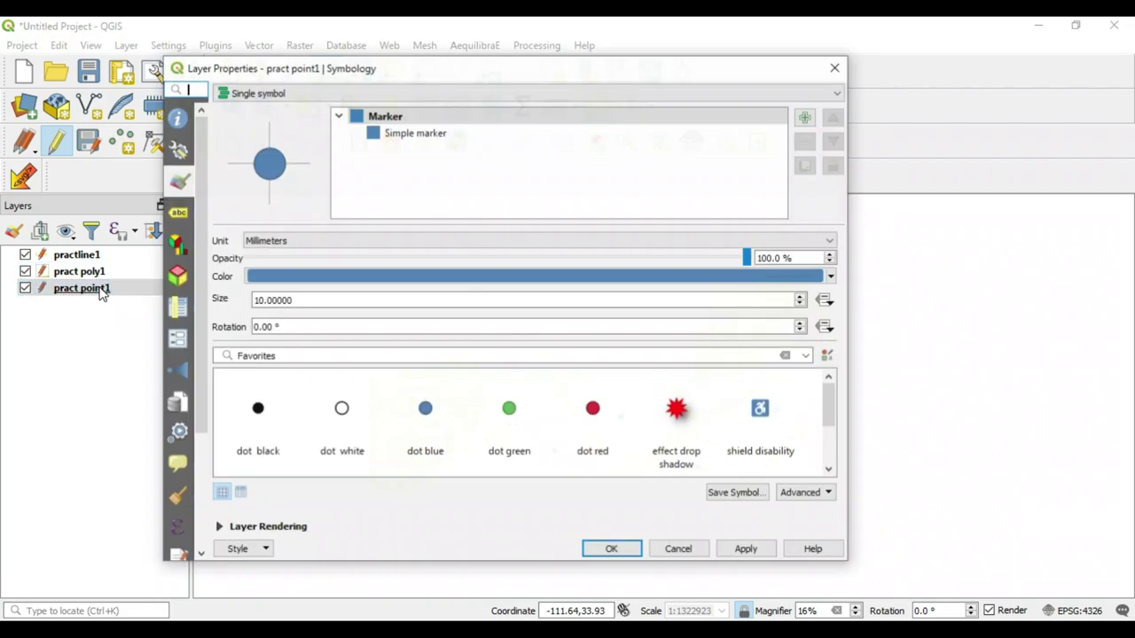
click(403, 133)
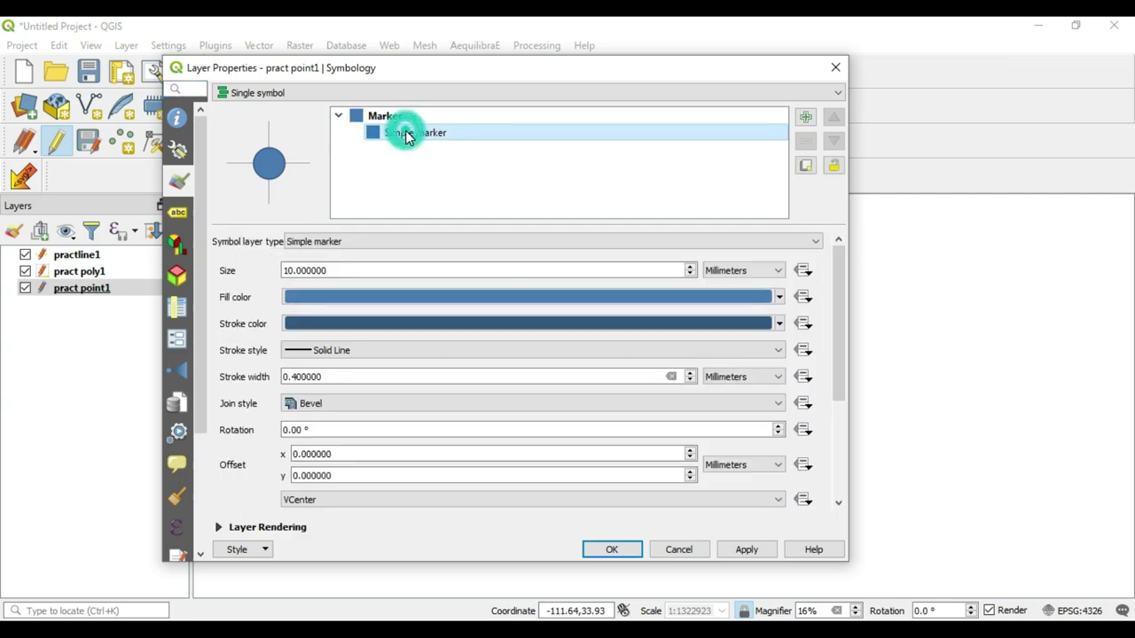
click(420, 248)
click(410, 317)
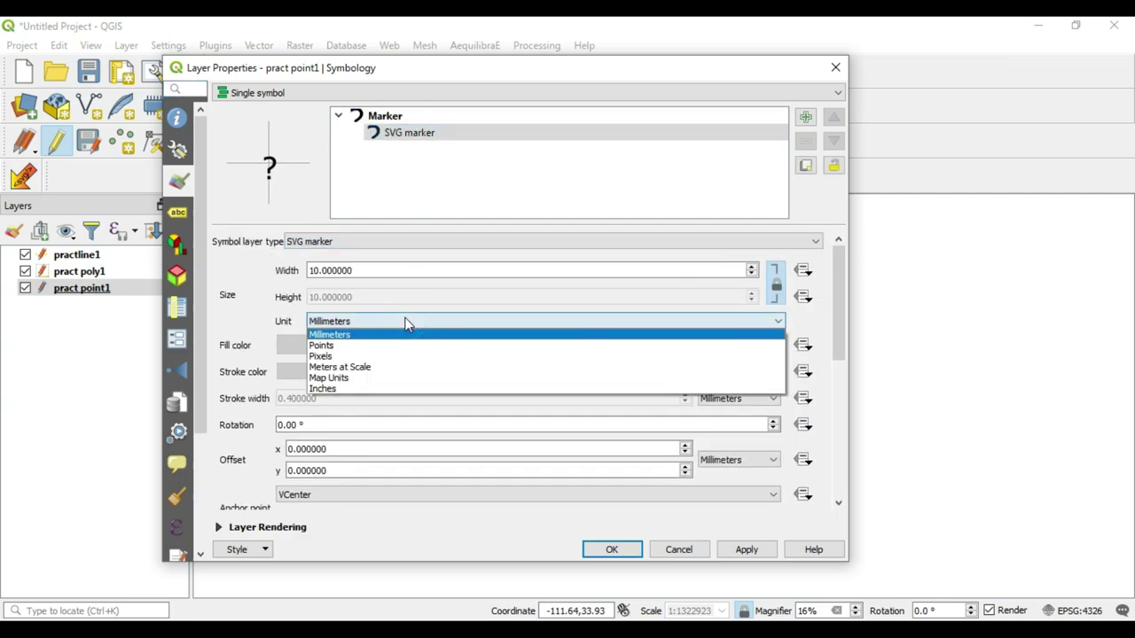
click(833, 284)
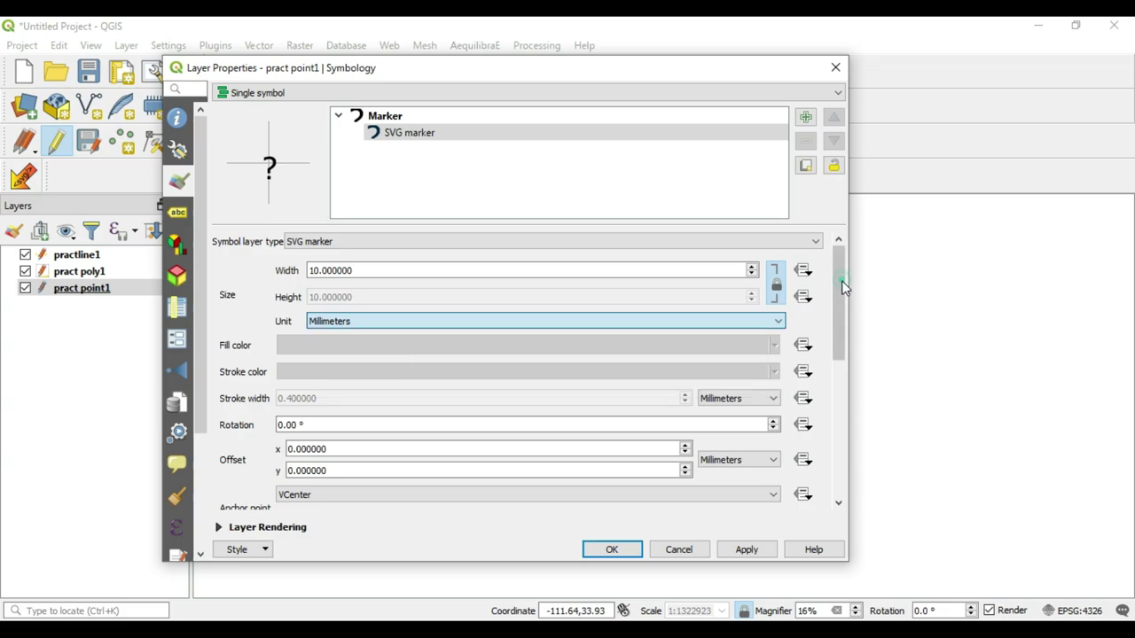
- Pick the Rubber-Duck-SVG duck image for the point markers and apply it
scroll(843, 326, down, 3)
scroll(842, 326, down, 5)
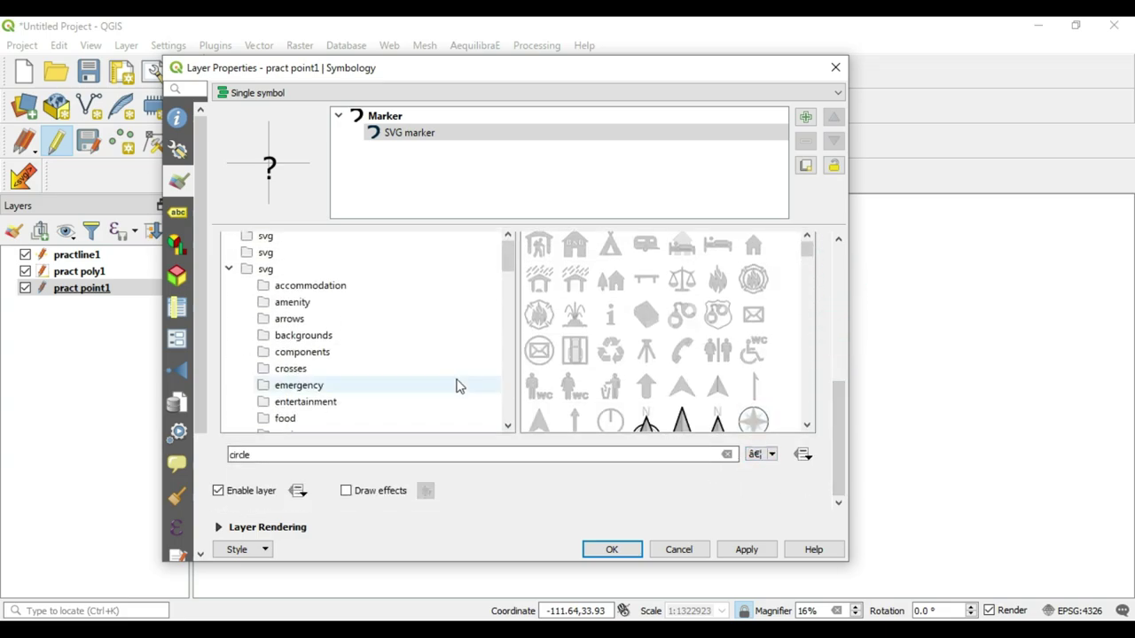
click(511, 257)
drag(511, 257, 511, 417)
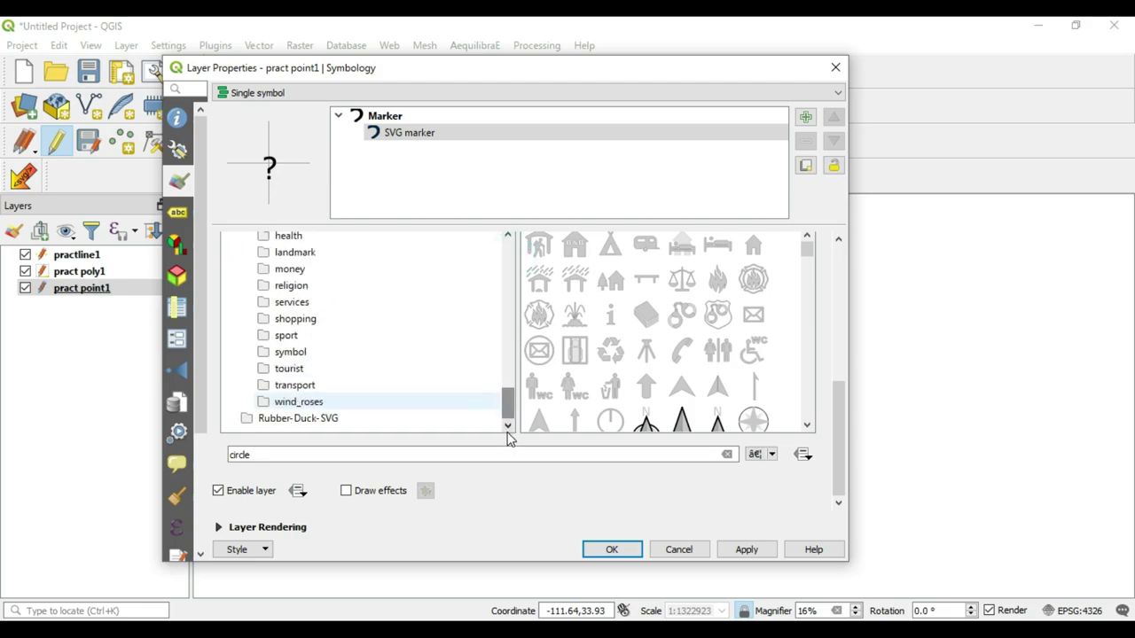
click(421, 421)
click(540, 249)
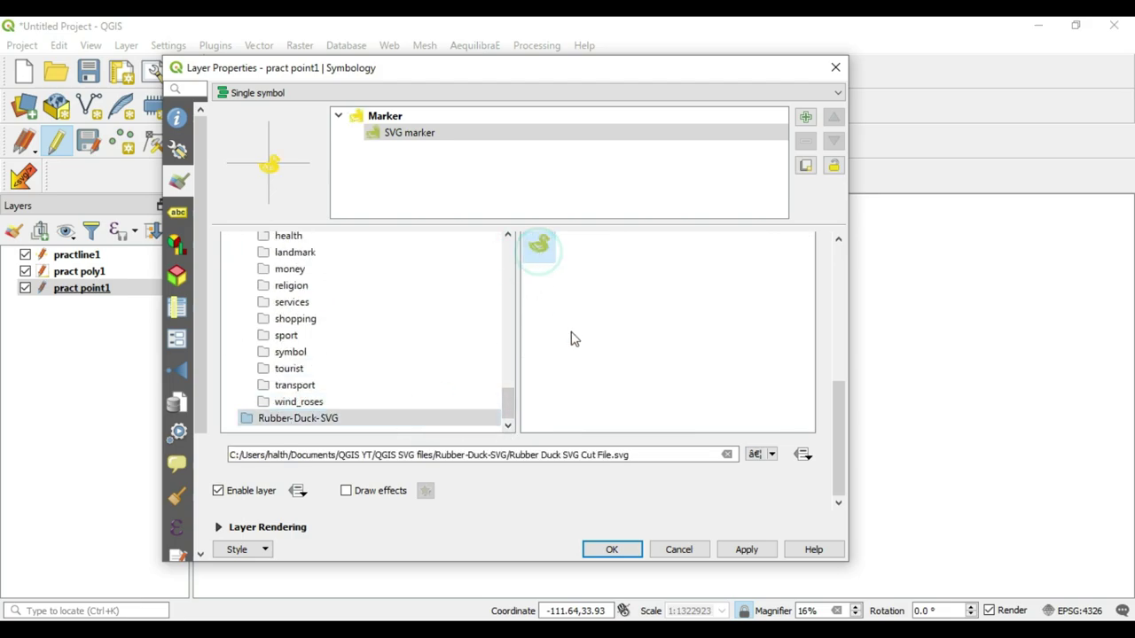
click(743, 548)
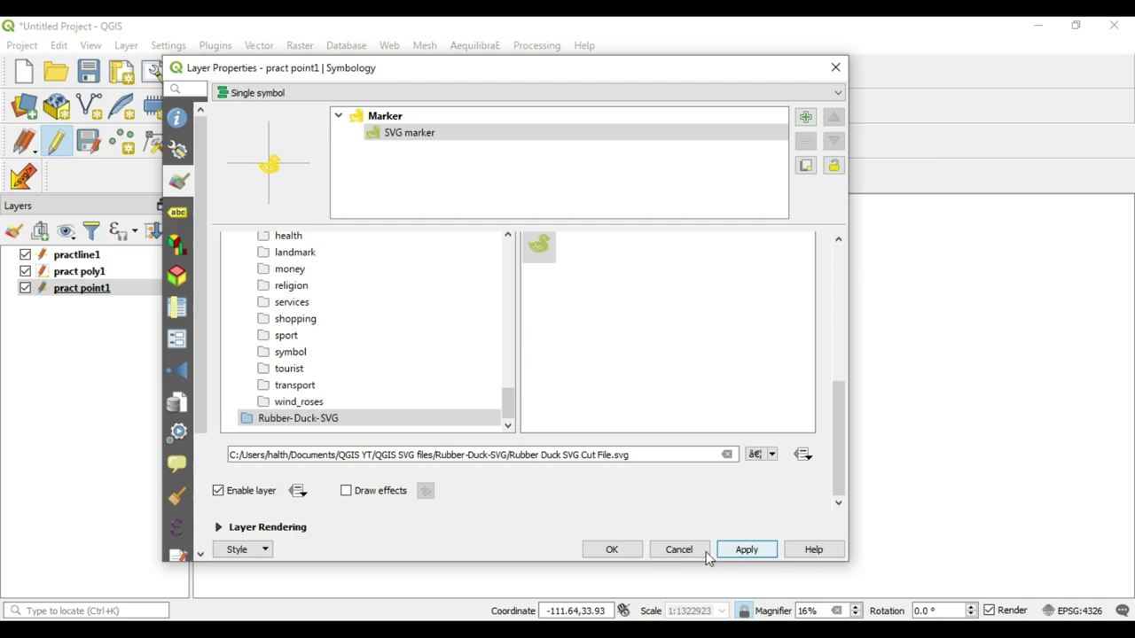
click(600, 550)
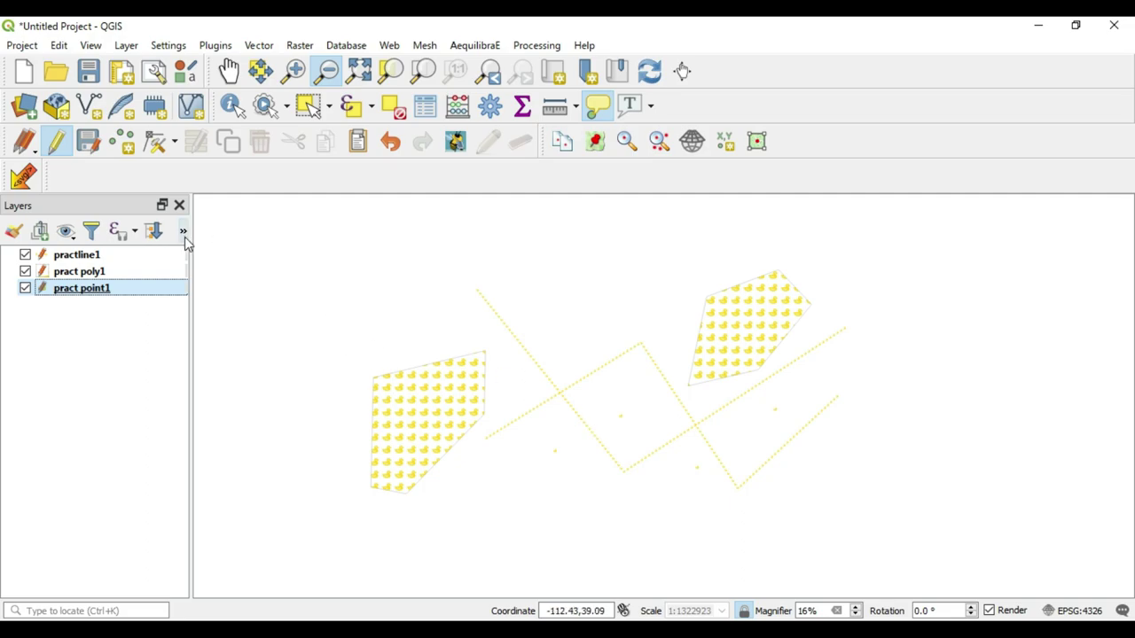
- Start a new shapefile layer from the layer list, then dismiss that dialog
click(92, 273)
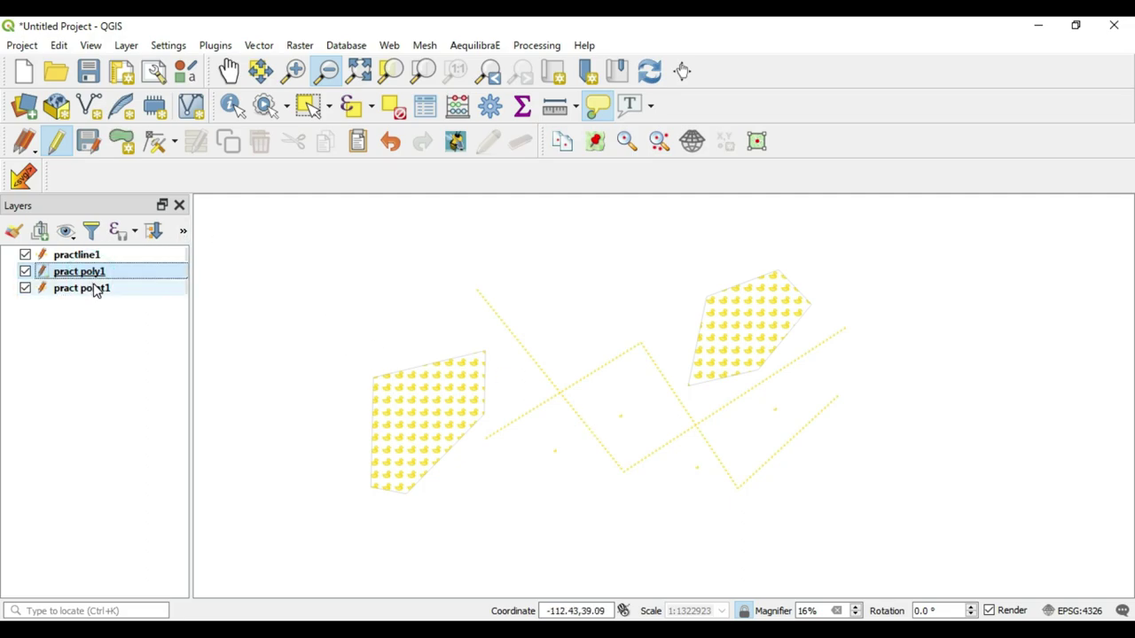
right_click(93, 321)
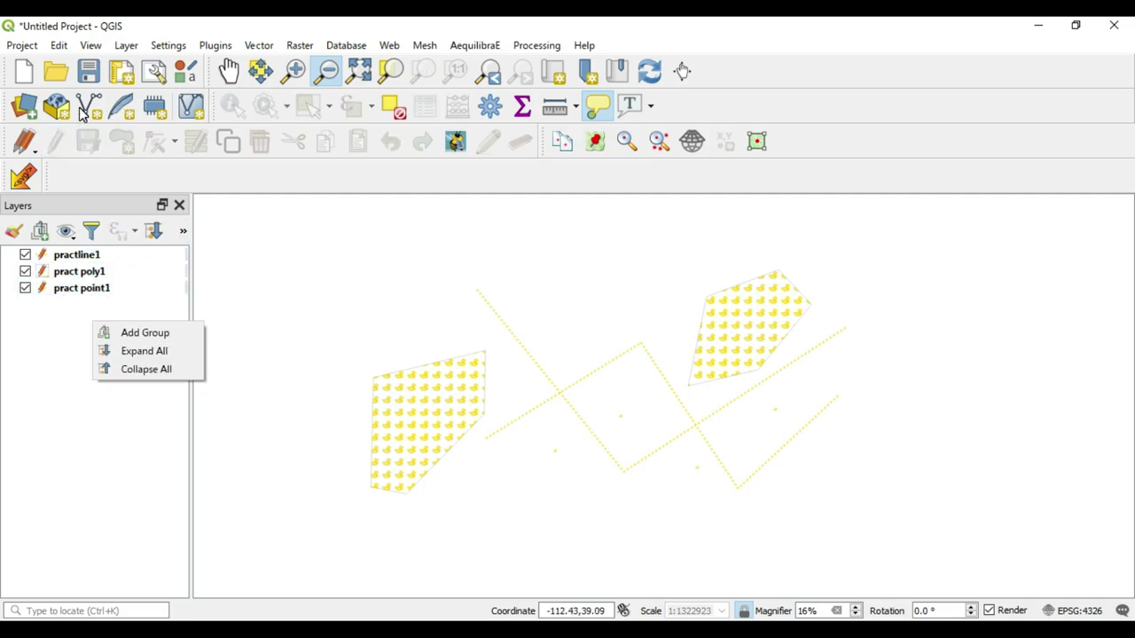
click(85, 108)
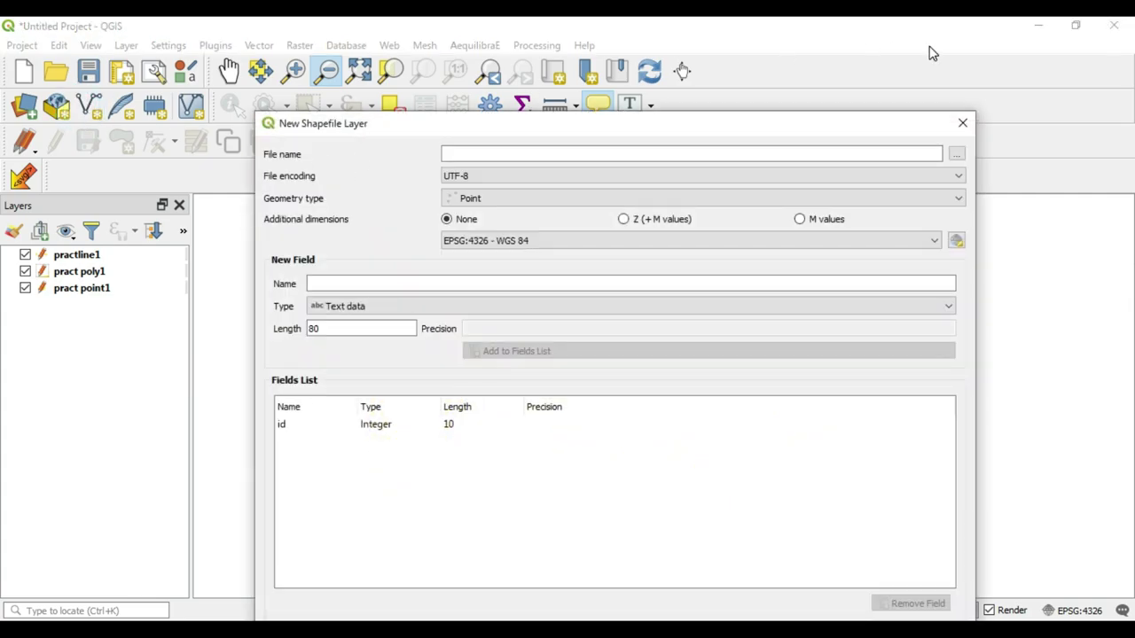
click(962, 124)
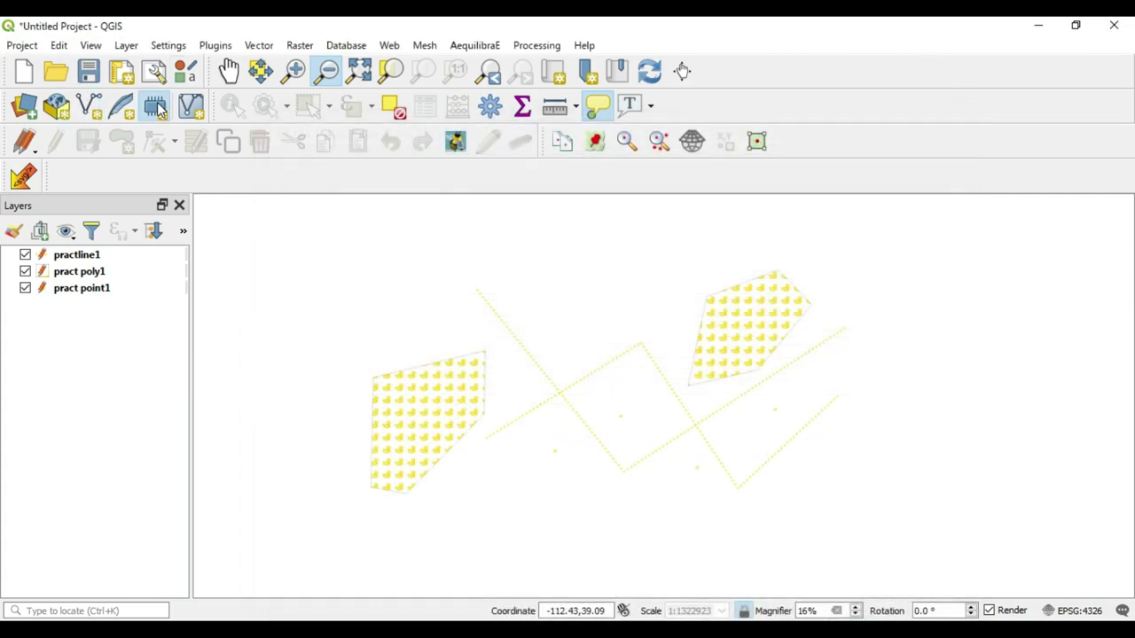
- Create a temporary polygon scratch layer named Black Background
click(158, 106)
click(622, 342)
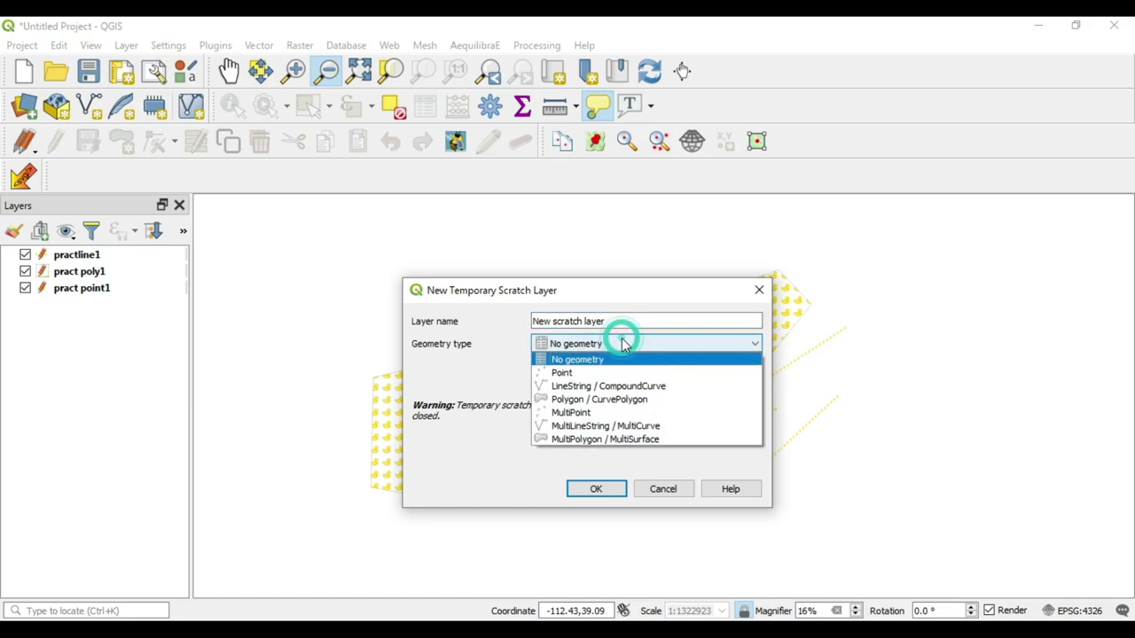
click(608, 400)
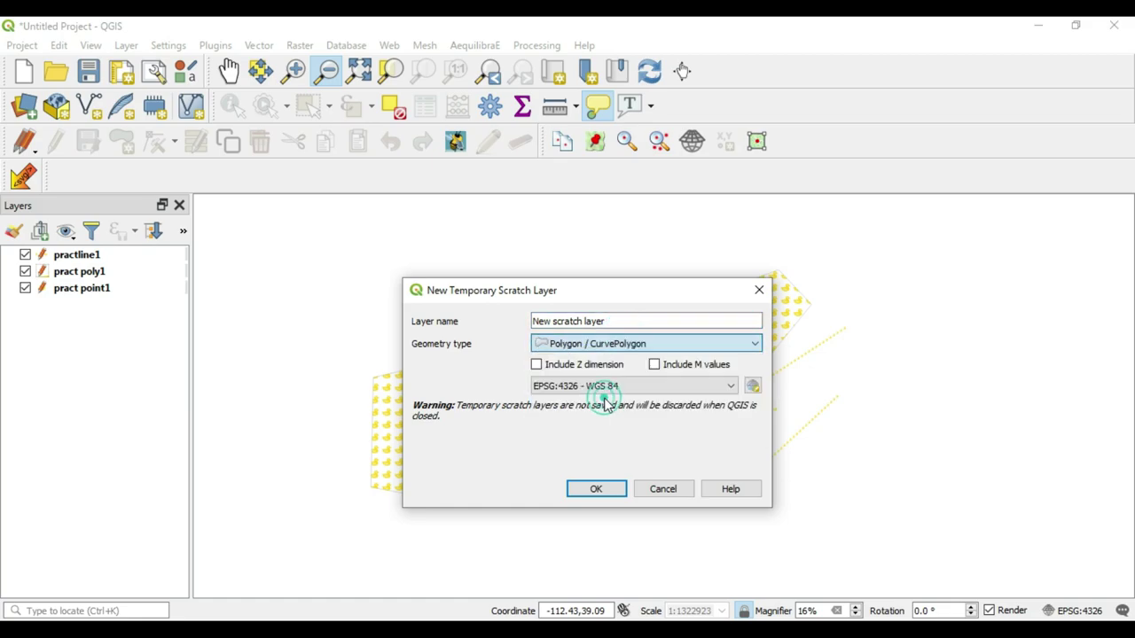
double_click(624, 322)
text(Black Background)
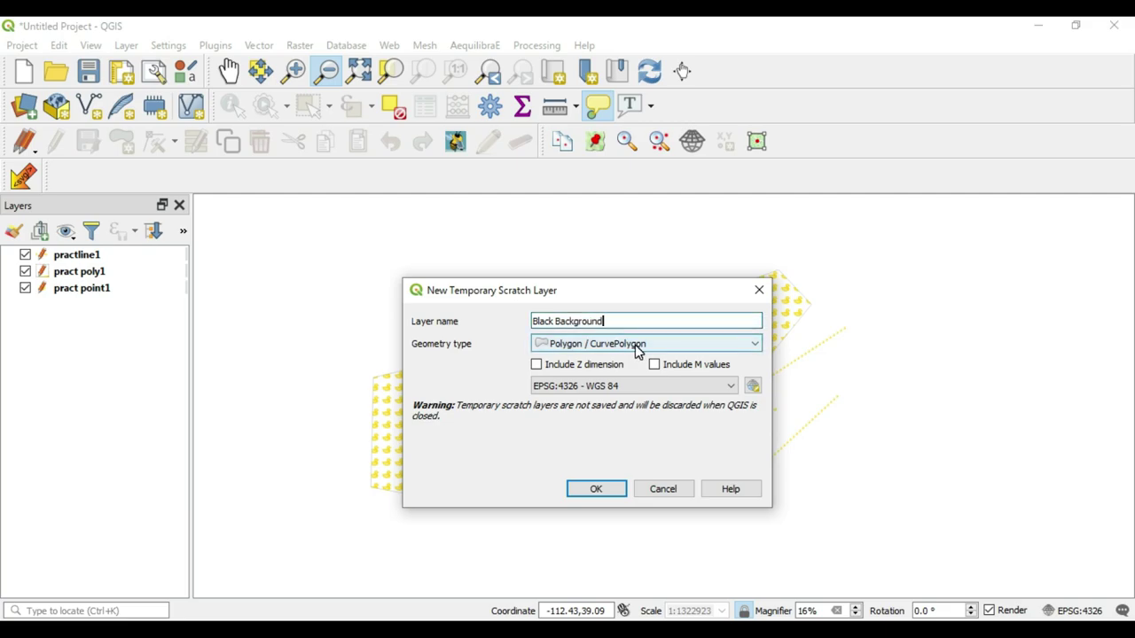
click(637, 346)
click(629, 399)
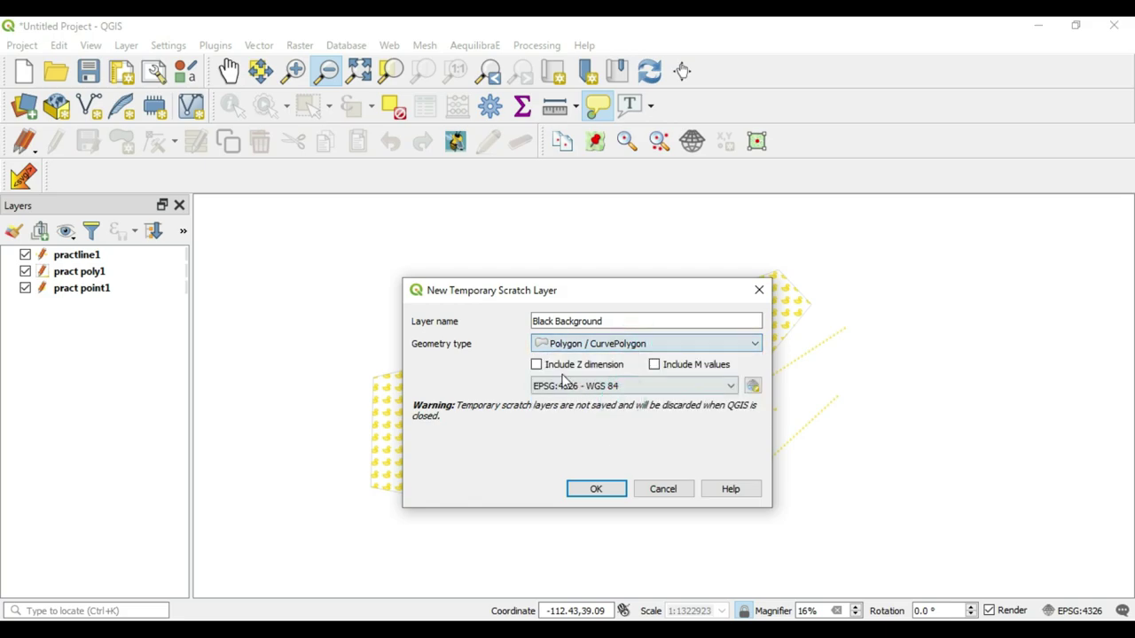
click(600, 490)
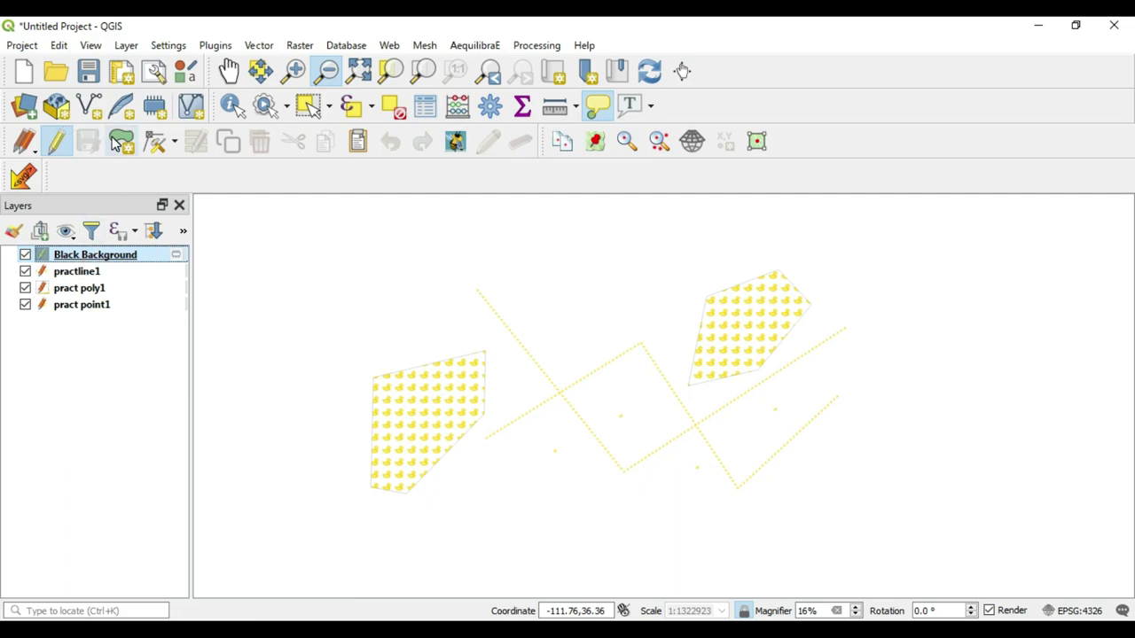
- Draw a four-corner rectangle around the data and move Black Background to the bottom of the layer list
click(122, 141)
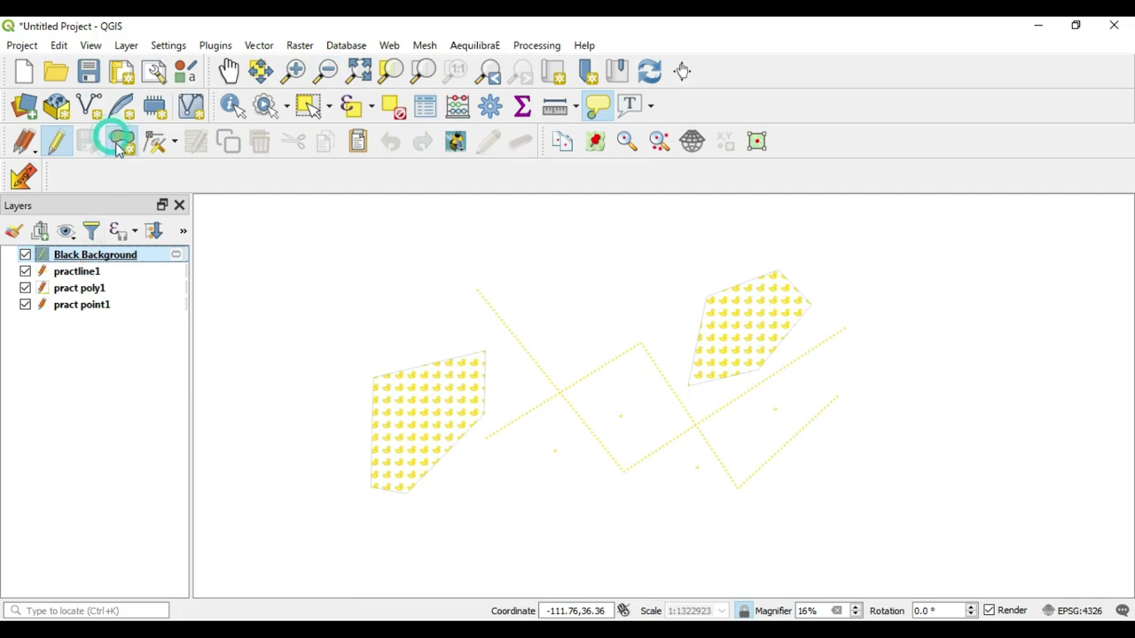
click(310, 249)
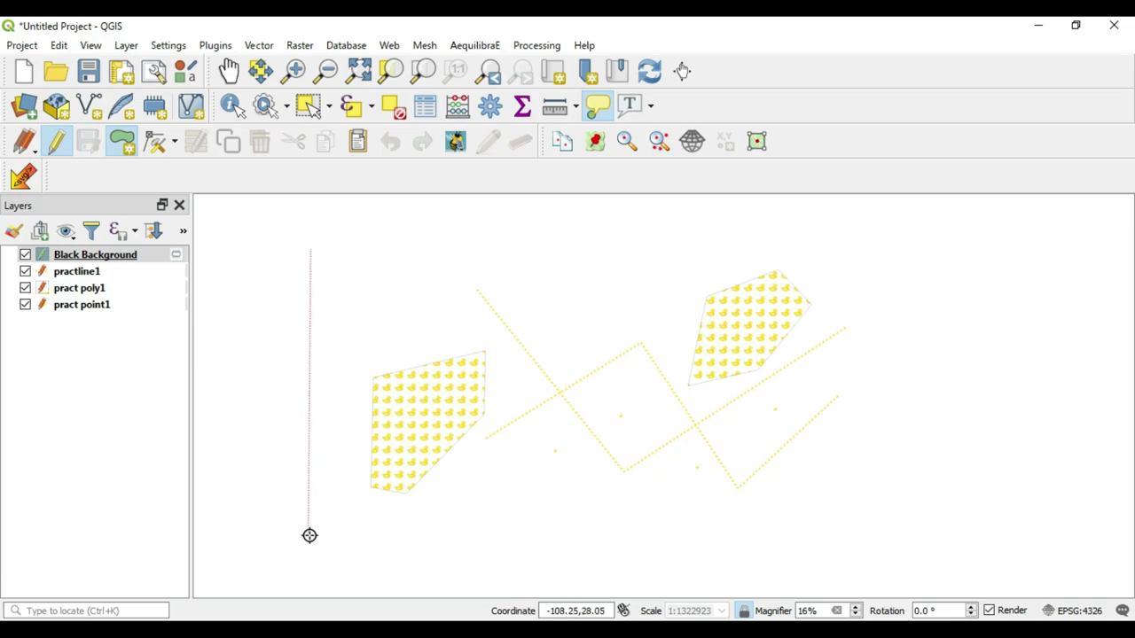
click(310, 536)
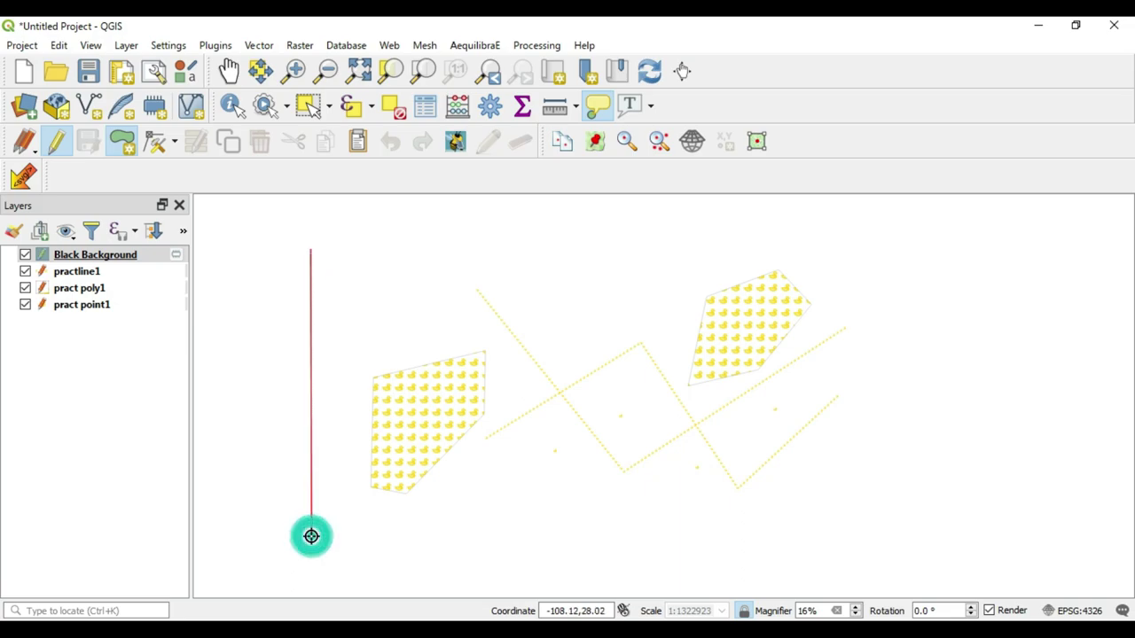
click(907, 536)
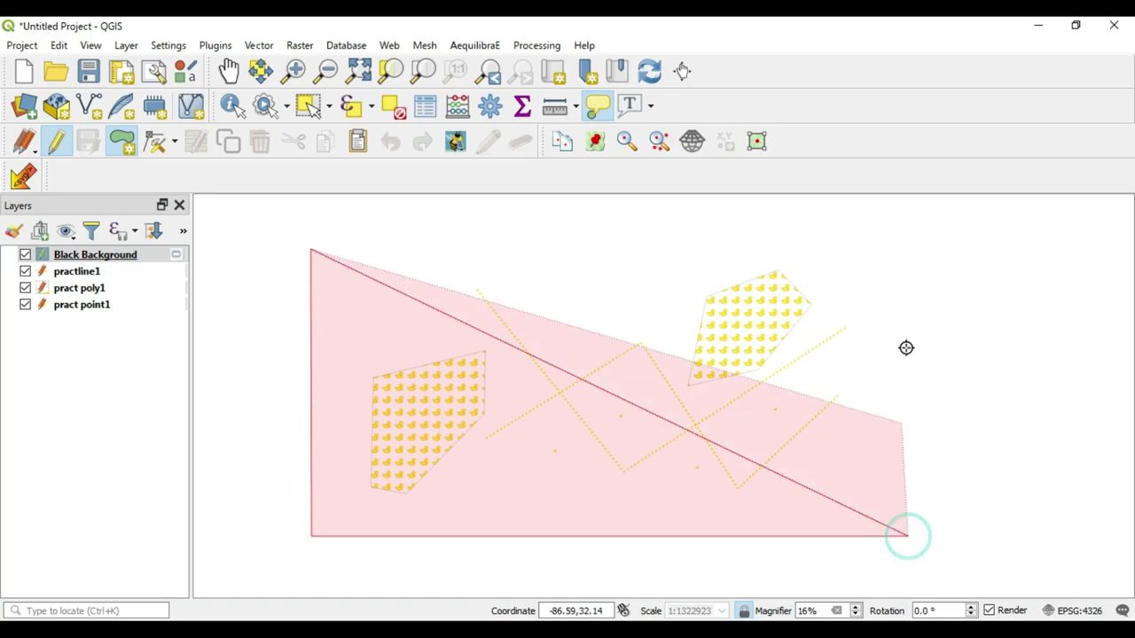
click(896, 241)
right_click(895, 242)
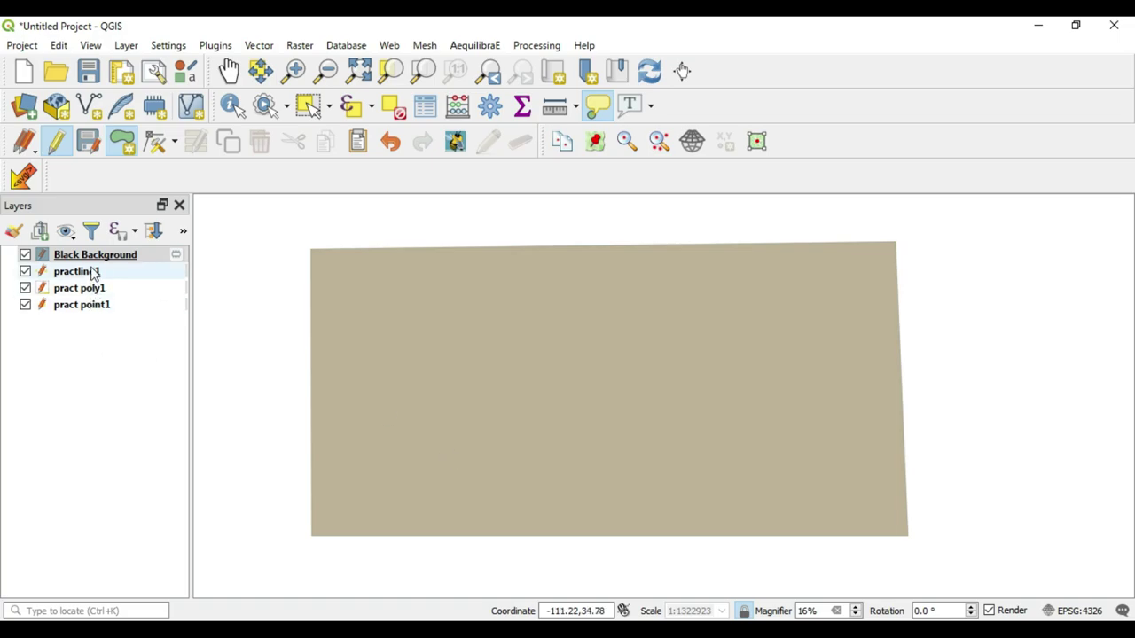
mouse_move(95, 254)
mouse_down()
mouse_move(78, 324)
mouse_move(85, 318)
mouse_up()
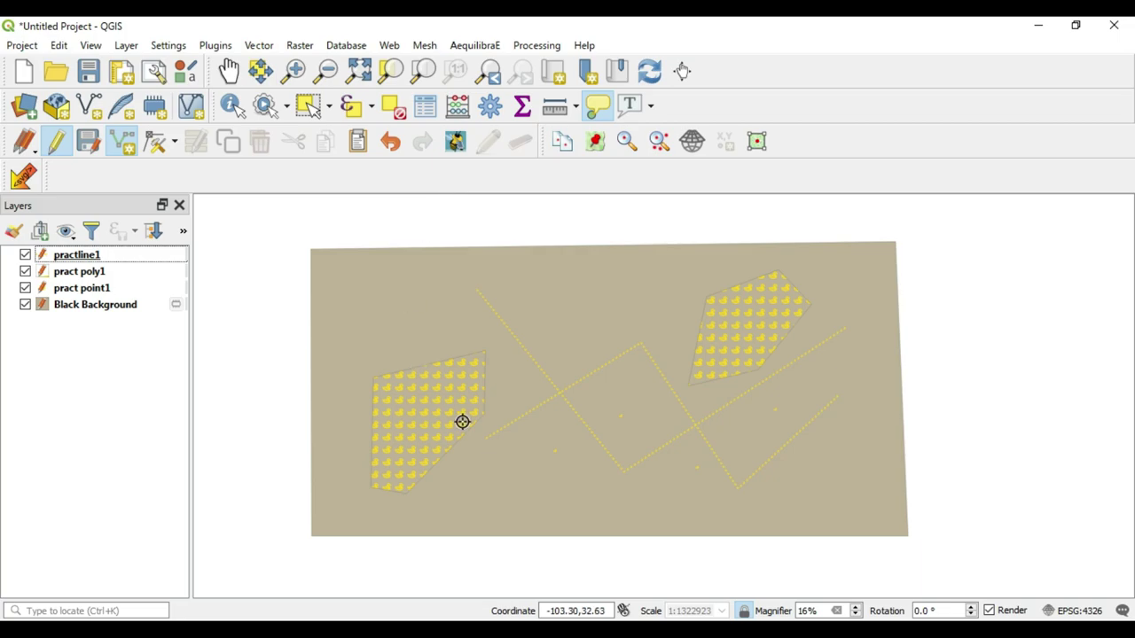
- Fill the Black Background rectangle solid black and apply the style
double_click(93, 306)
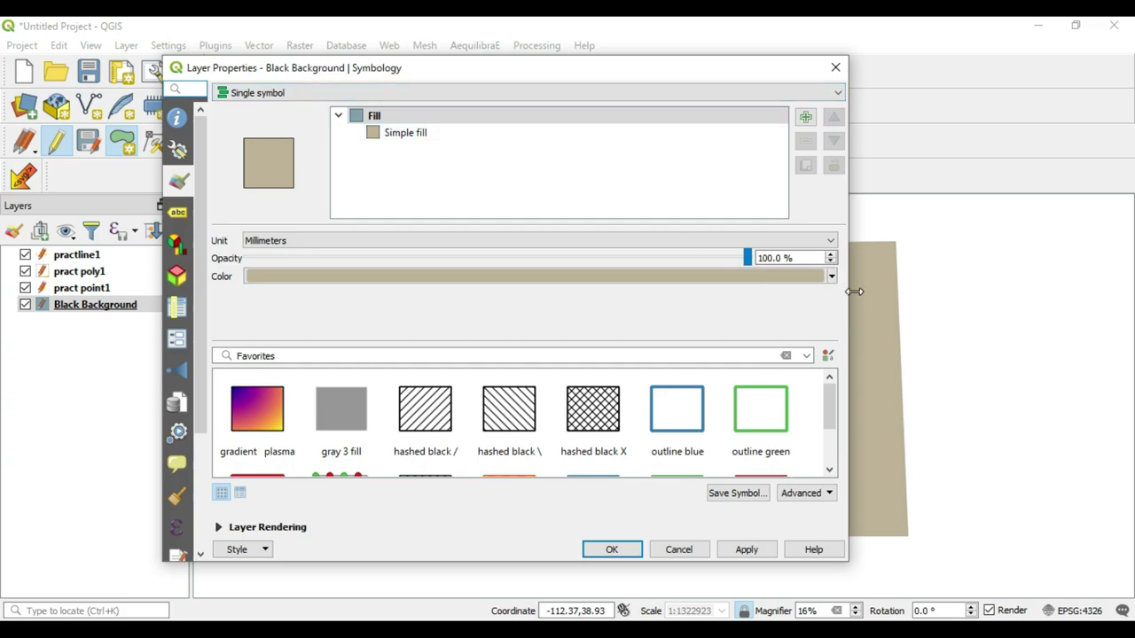
click(831, 277)
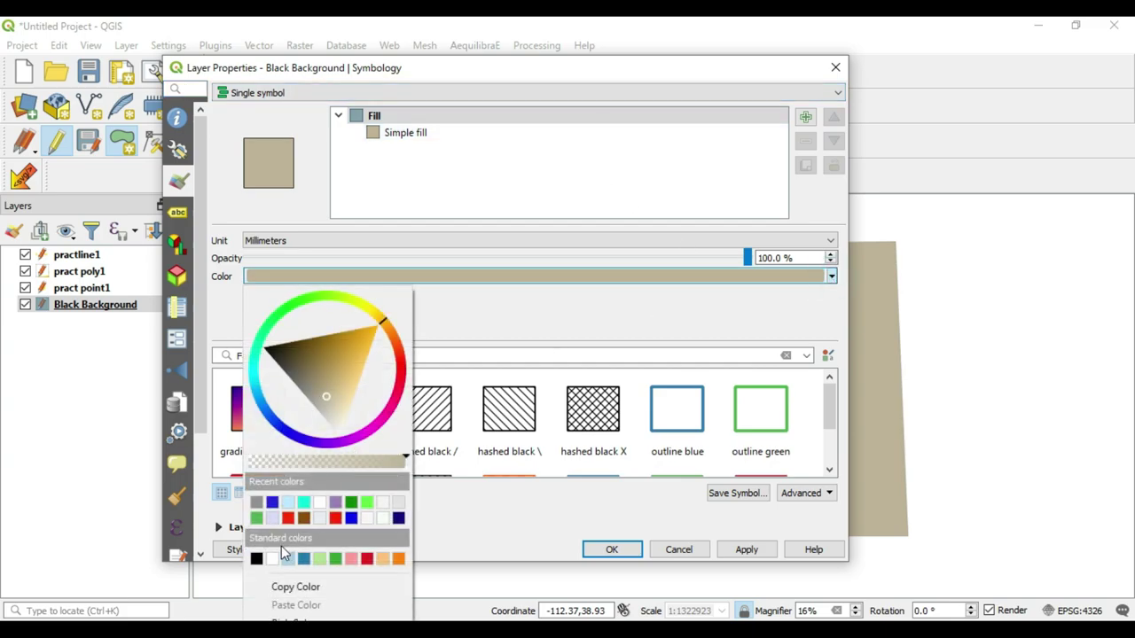
click(257, 558)
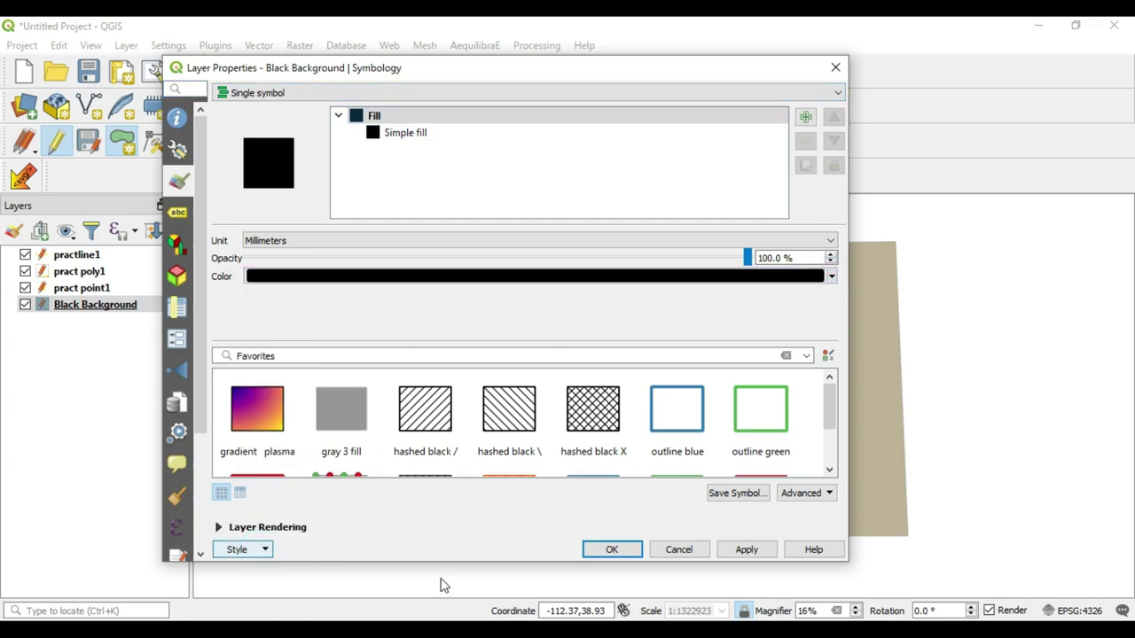
click(754, 555)
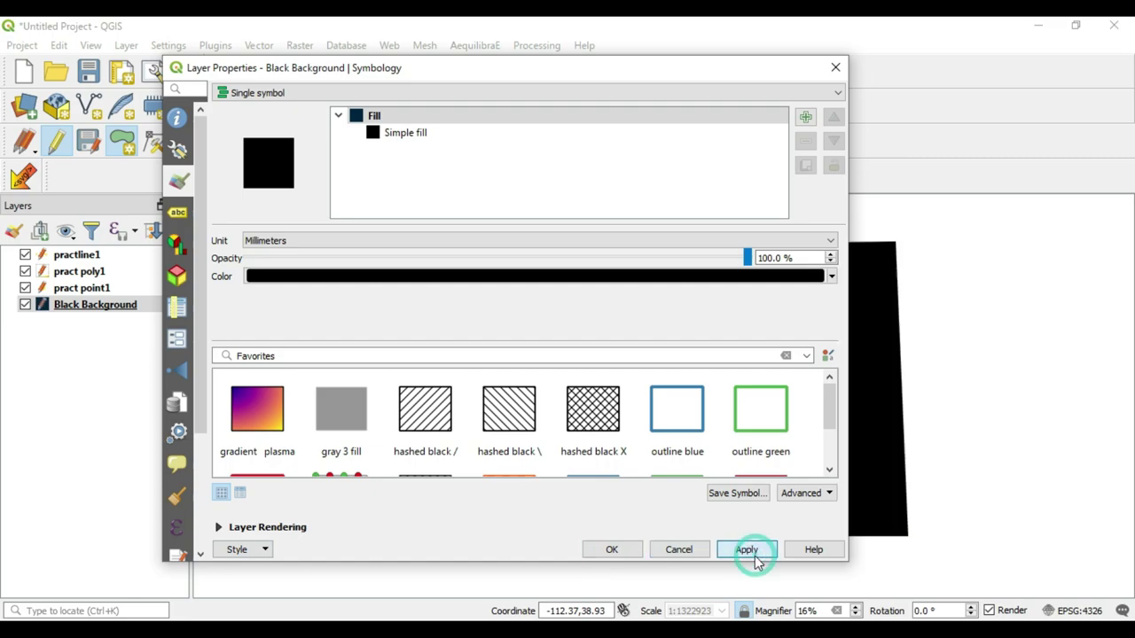
click(618, 554)
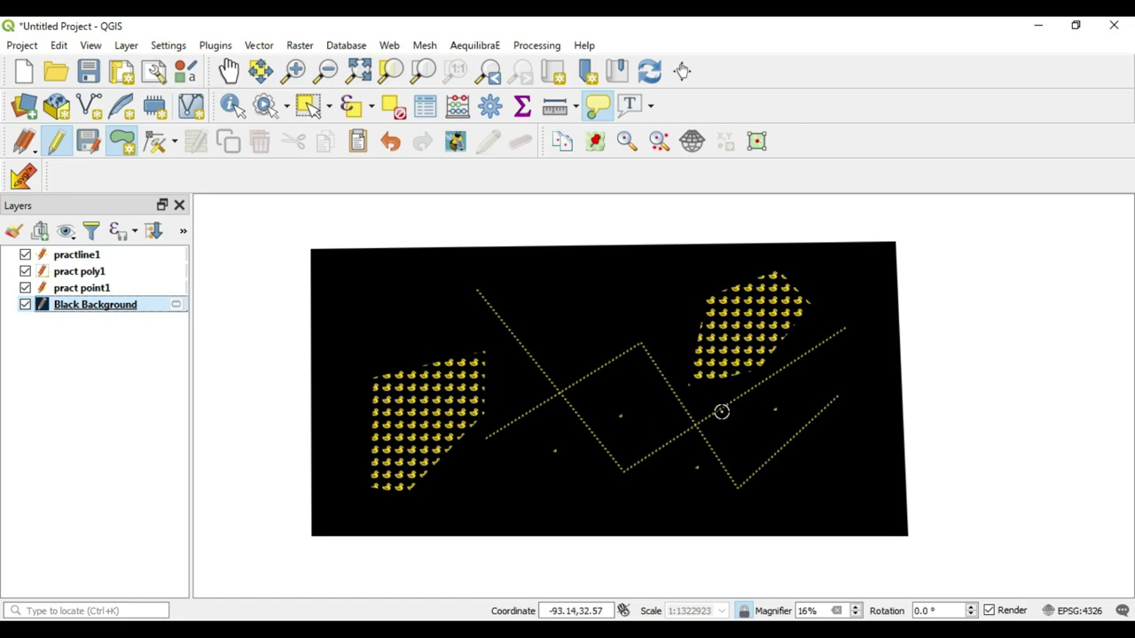
click(228, 71)
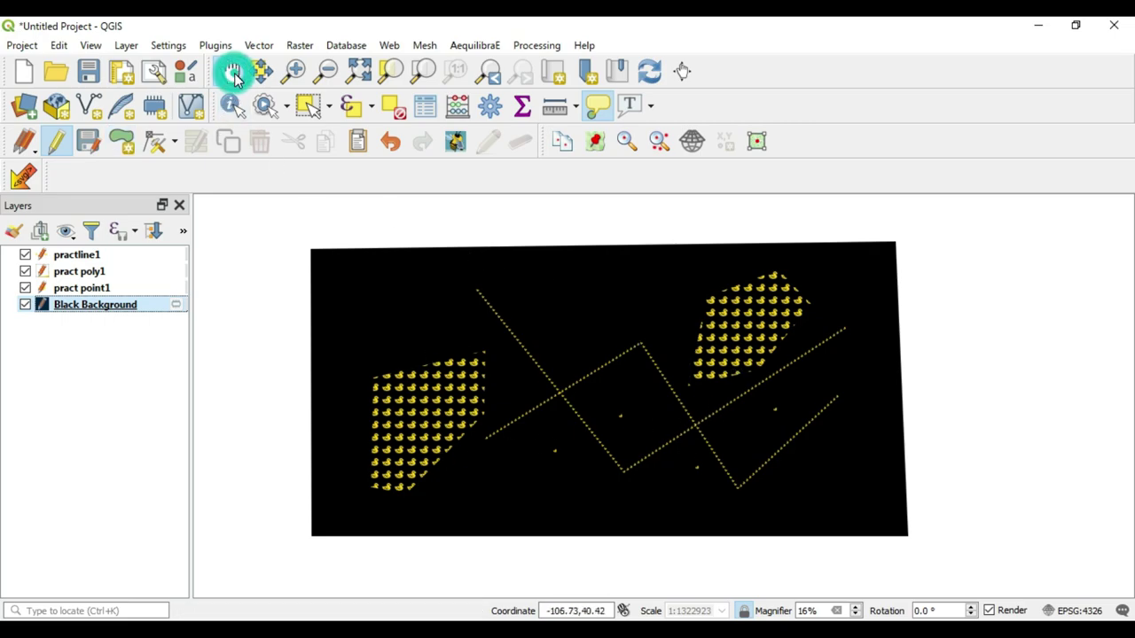
click(294, 70)
drag(300, 228, 893, 510)
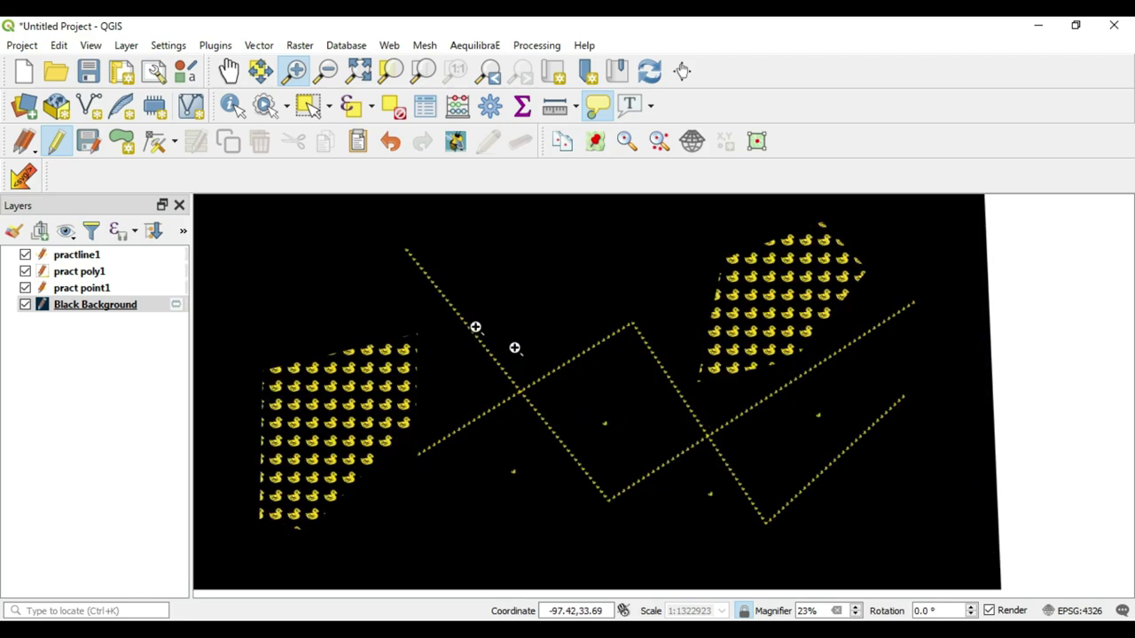
drag(235, 219, 952, 535)
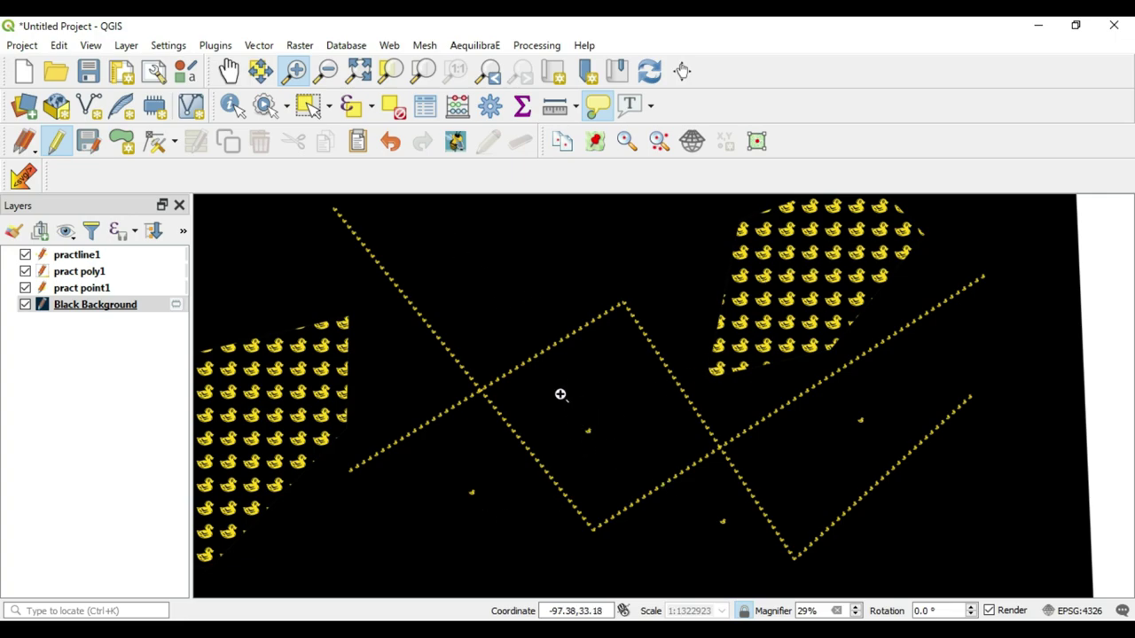
drag(562, 393, 625, 482)
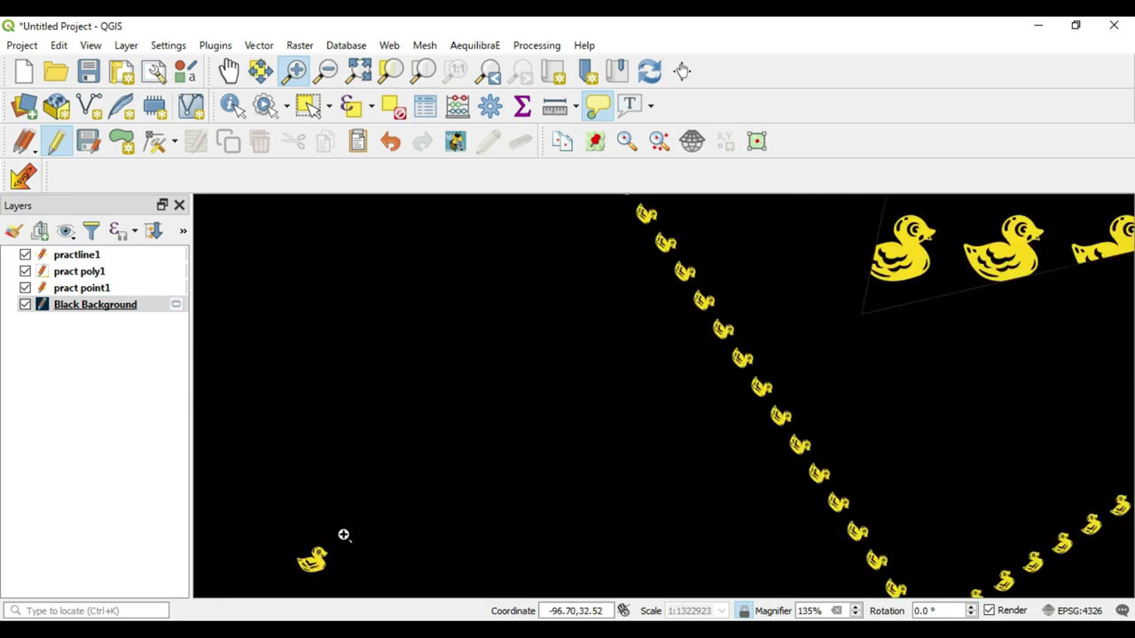
click(230, 72)
mouse_move(455, 489)
mouse_down()
mouse_move(600, 370)
mouse_move(727, 312)
mouse_move(806, 323)
mouse_up()
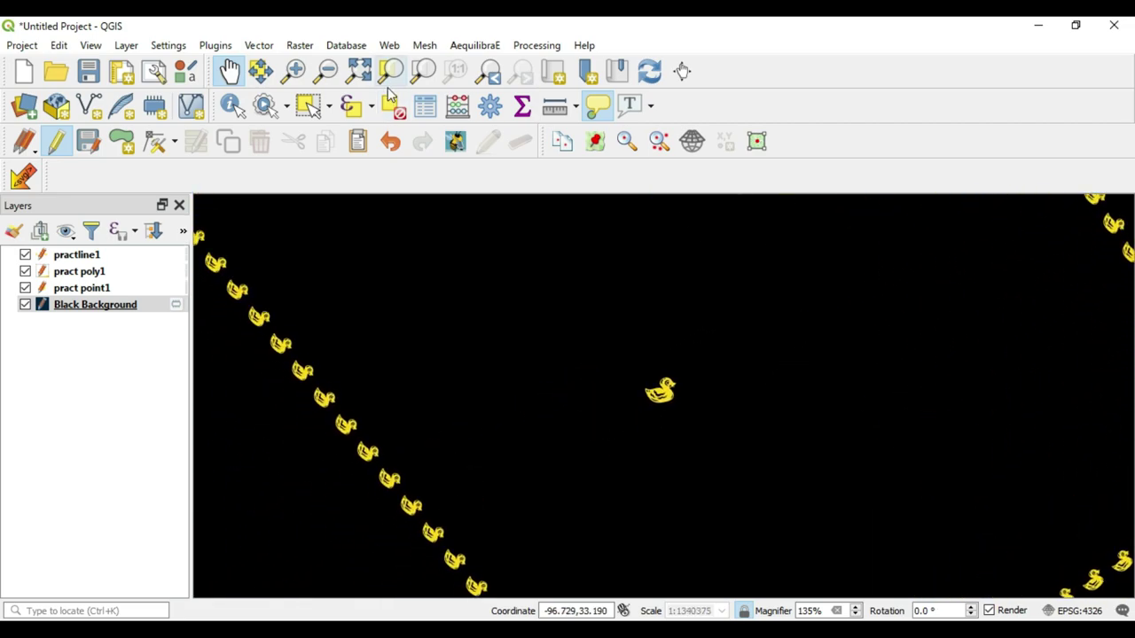
click(328, 72)
drag(519, 311, 889, 570)
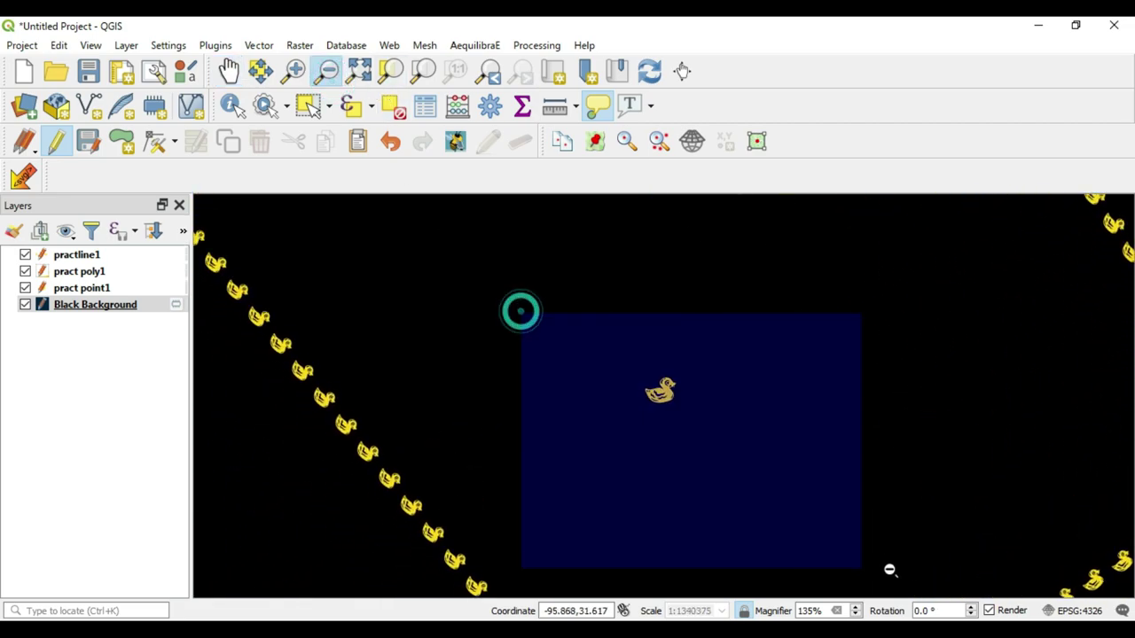
drag(479, 284, 876, 538)
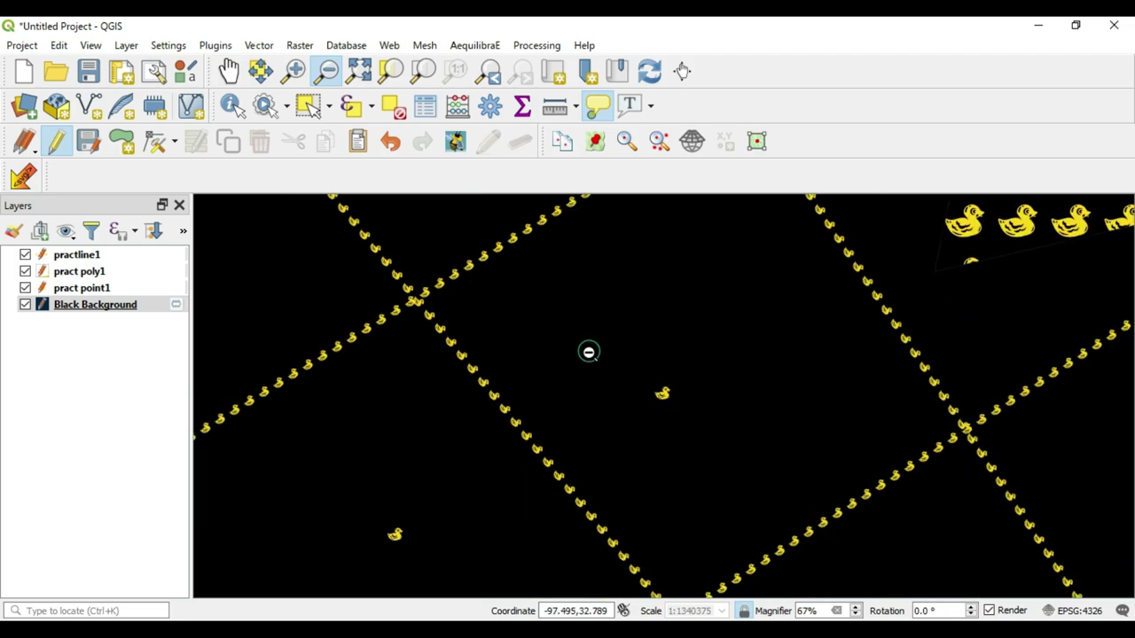
drag(590, 352, 835, 514)
scroll(854, 505, down, 2)
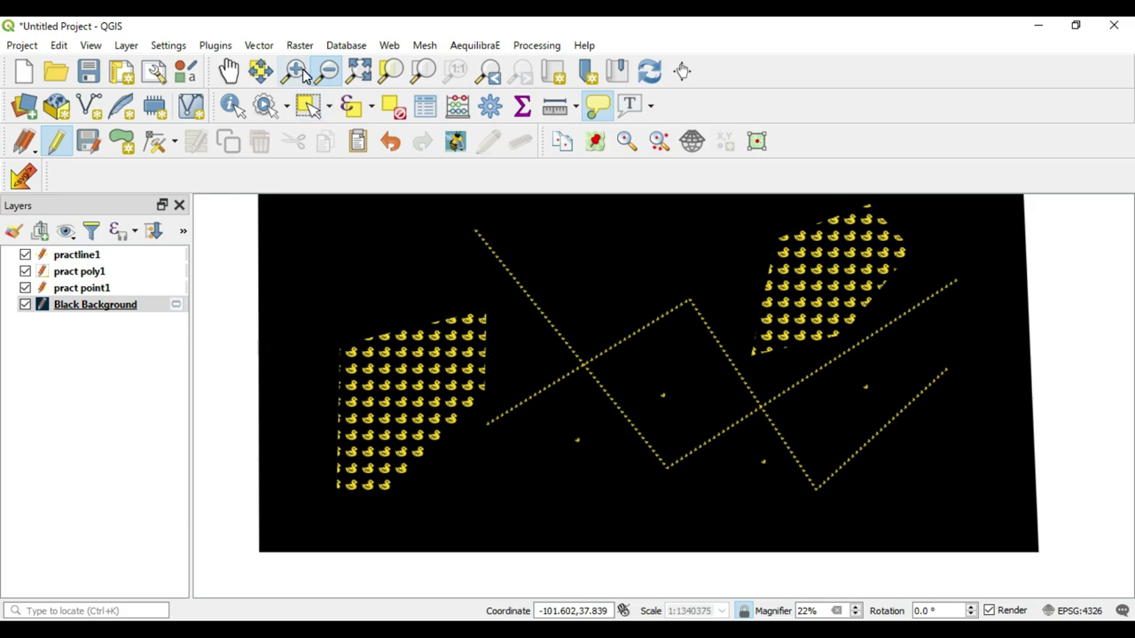
click(228, 70)
drag(614, 335, 592, 374)
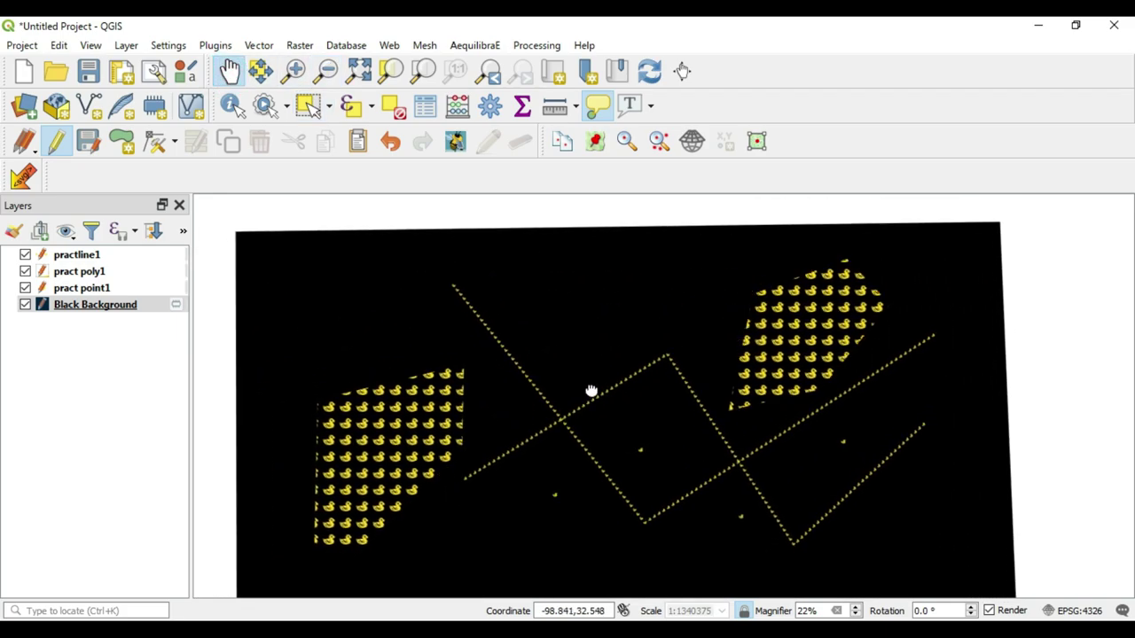